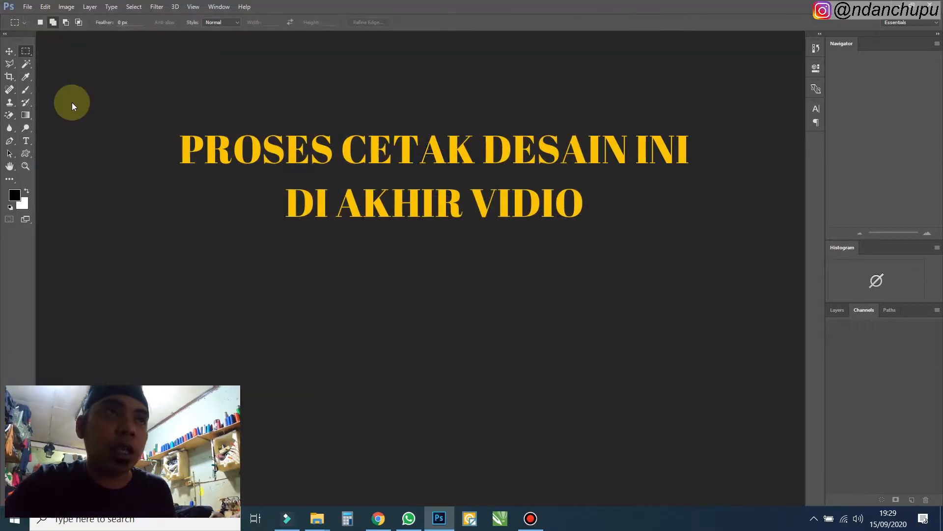
Step: Open the image aaa from the 22 pak tino 72 folder
left_click(27, 7)
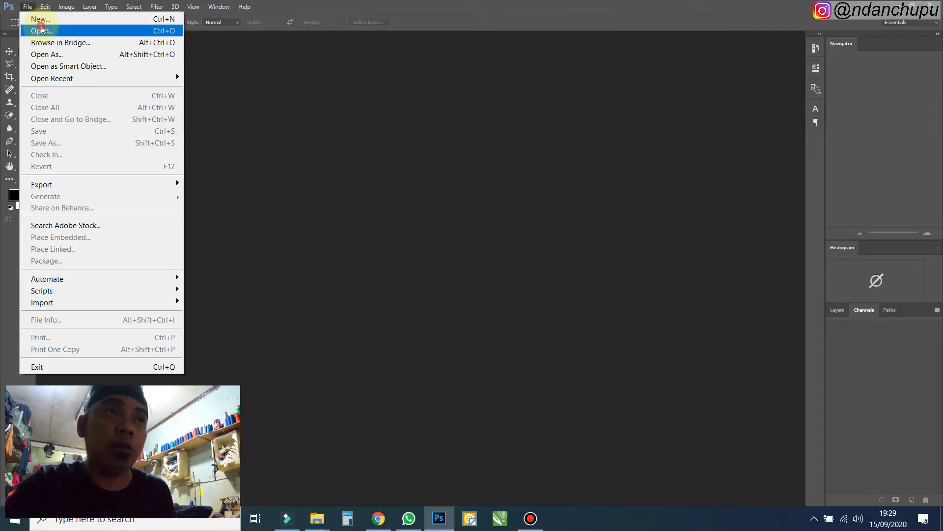
left_click(40, 31)
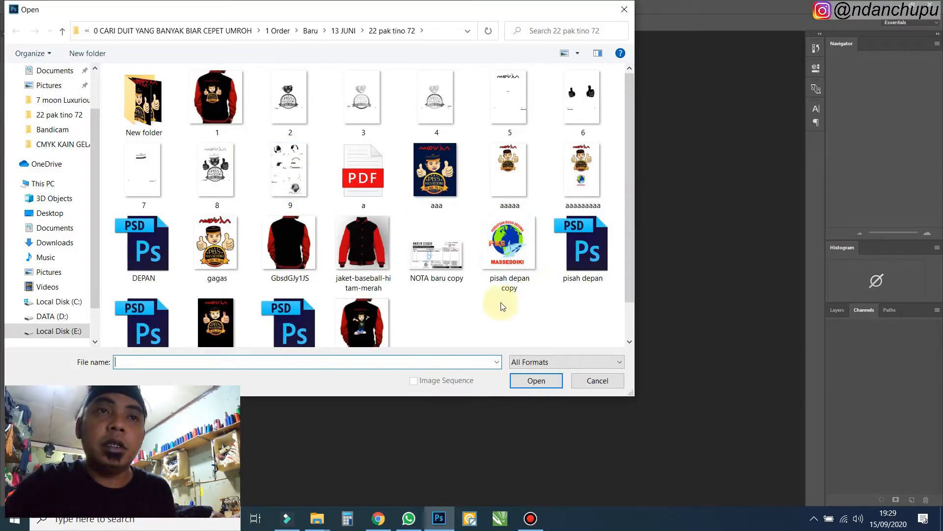
left_click(424, 200)
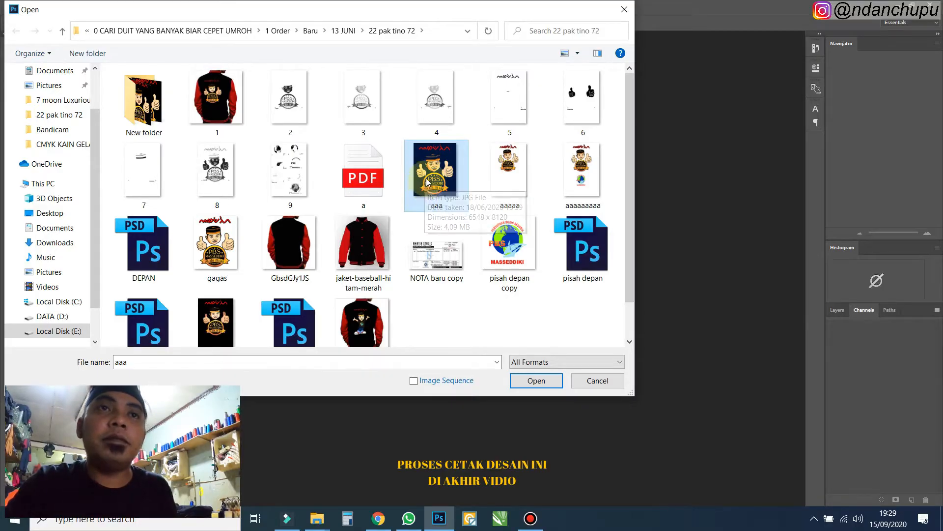
double_click(429, 181)
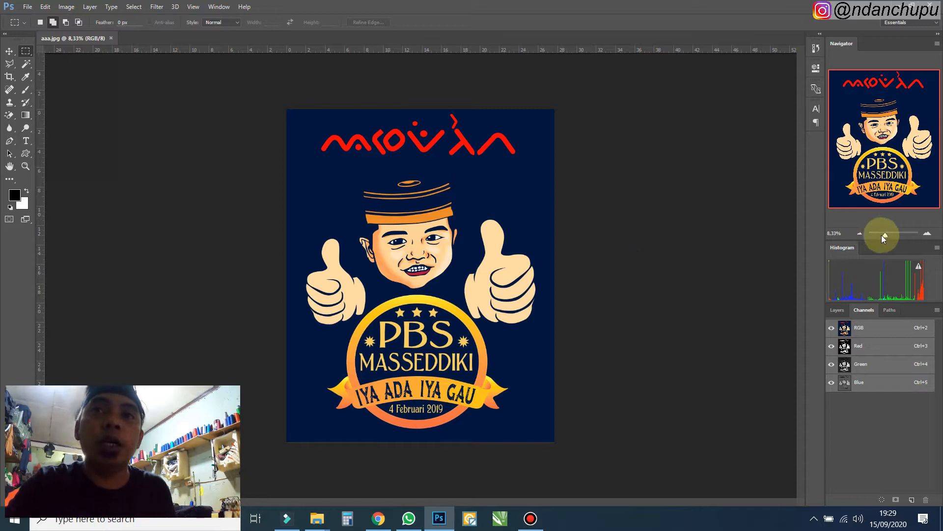
Step: Examine the artwork closely, from the red lettering and the face to the thumbs and the round badge, with its layers listed
left_click_drag(884, 237, 888, 235)
left_click_drag(873, 175, 871, 151)
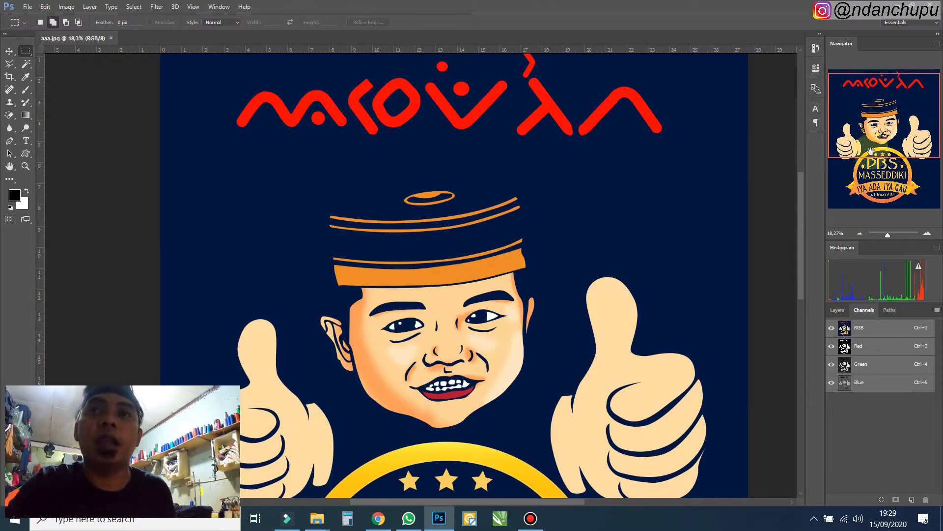
left_click(859, 232)
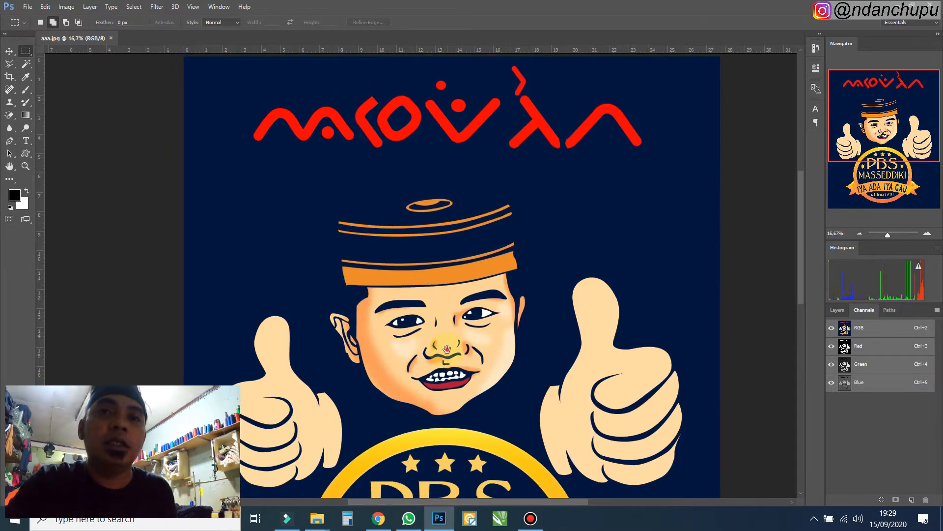
left_click_drag(447, 349, 445, 243)
left_click(837, 310)
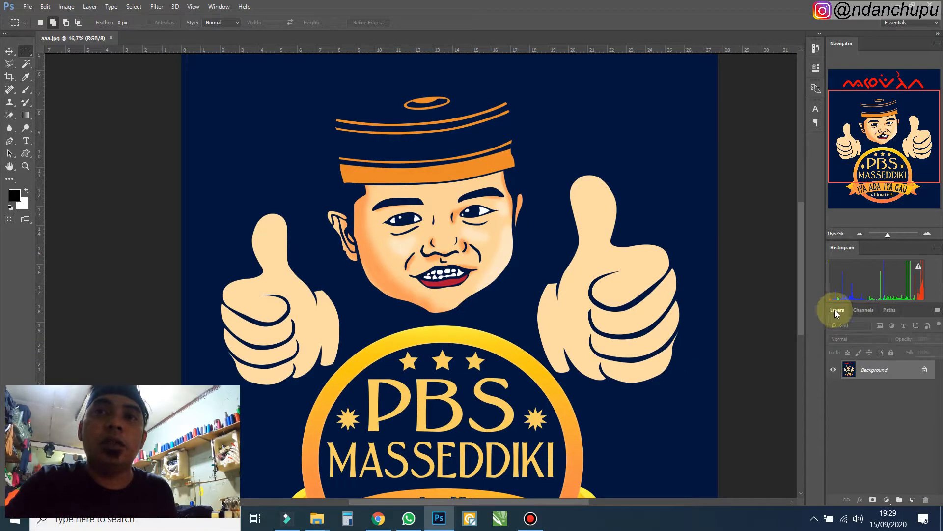
left_click_drag(893, 147, 893, 171)
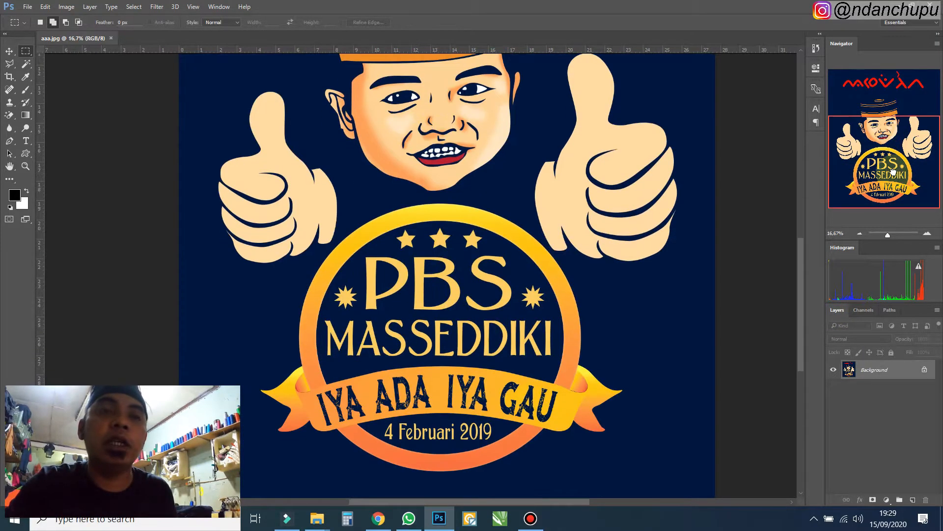
left_click_drag(425, 204, 436, 272)
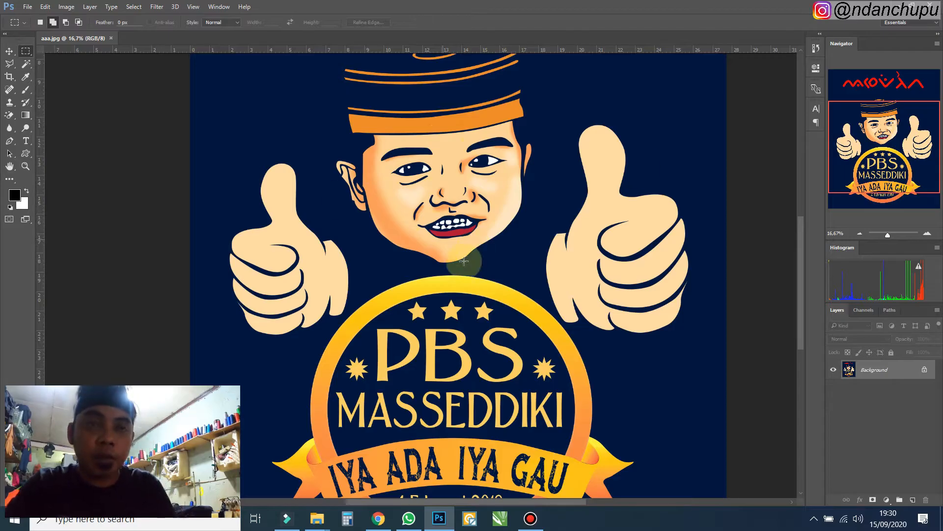
left_click_drag(484, 319, 487, 229)
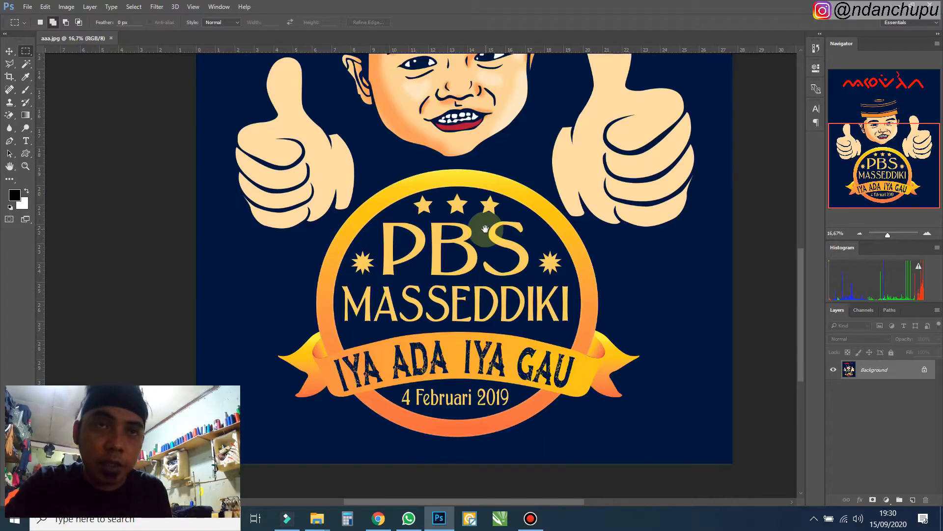
left_click_drag(434, 175, 432, 280)
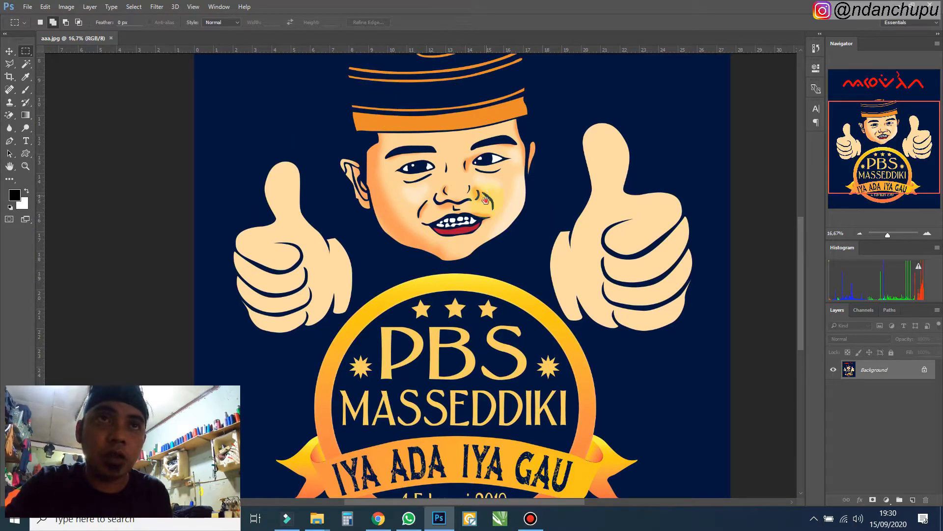
left_click_drag(335, 54, 325, 115)
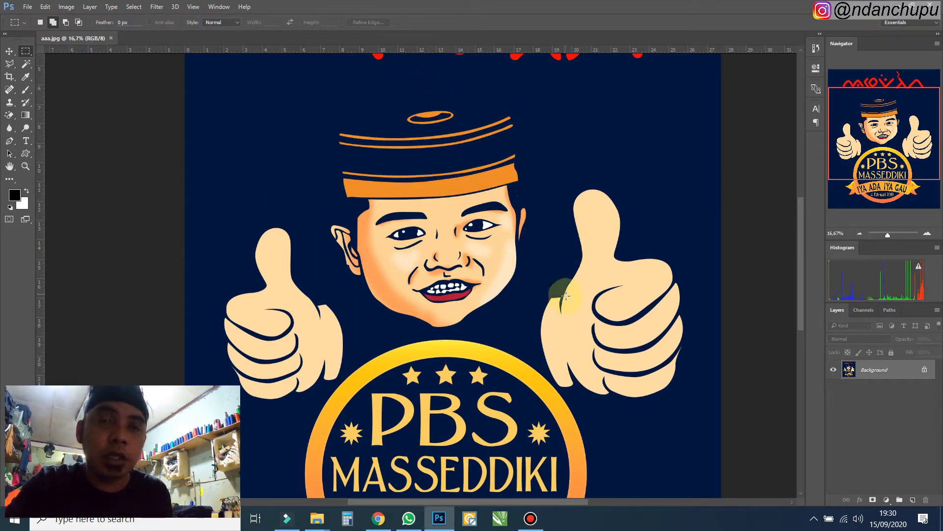
left_click_drag(508, 314, 508, 273)
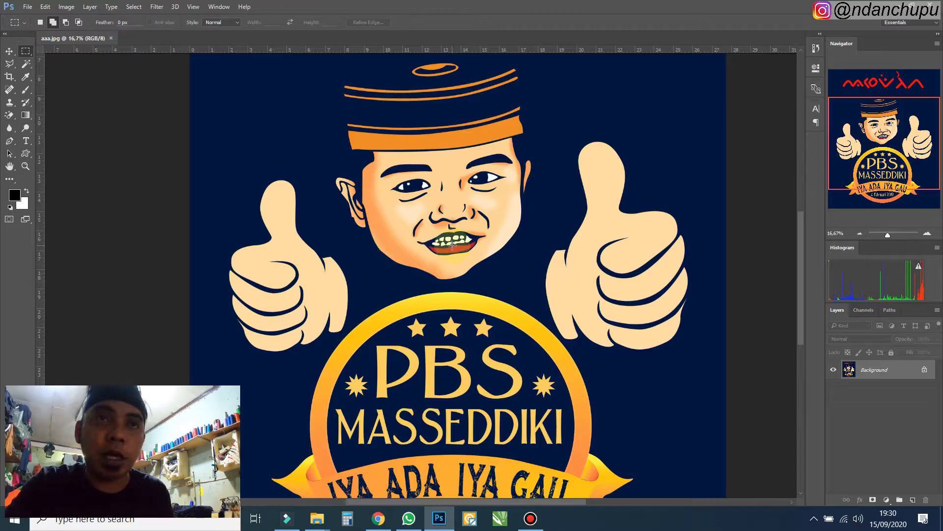
left_click_drag(440, 275, 441, 355)
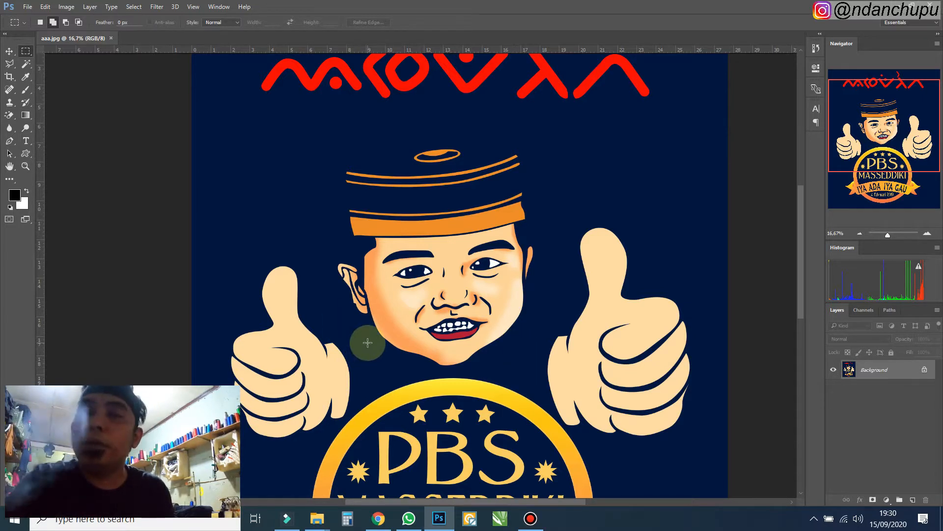
left_click_drag(375, 371, 368, 305)
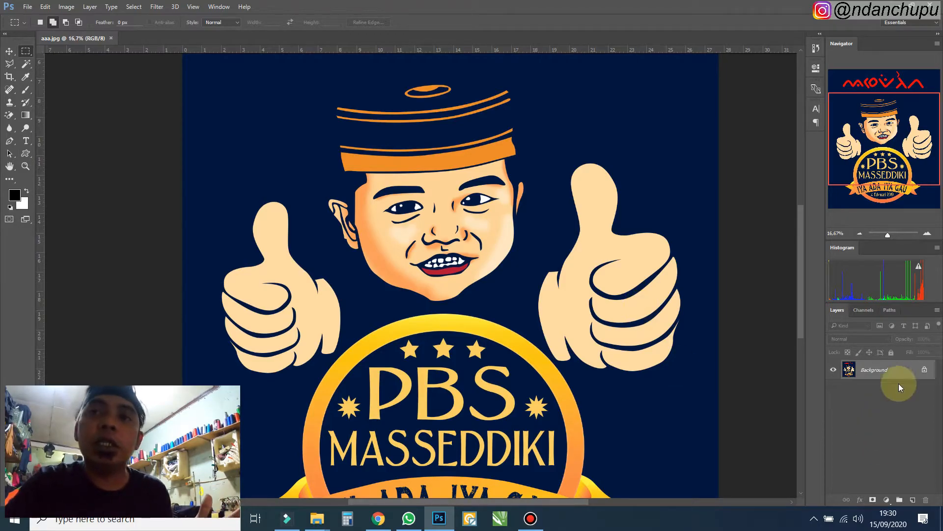
Step: Unlock the Background layer, remove all of its navy colour using the Magic Wand tool, and clear the selection
left_click(926, 372)
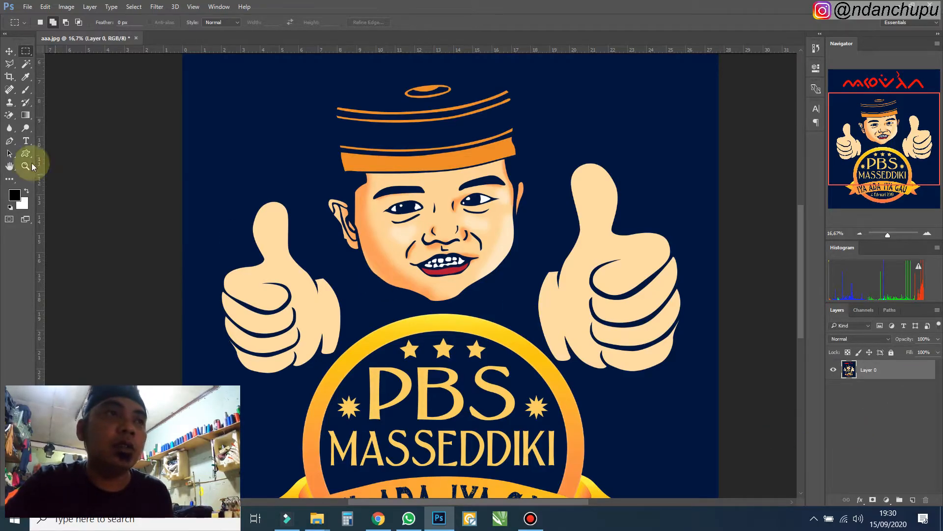
left_click(24, 66)
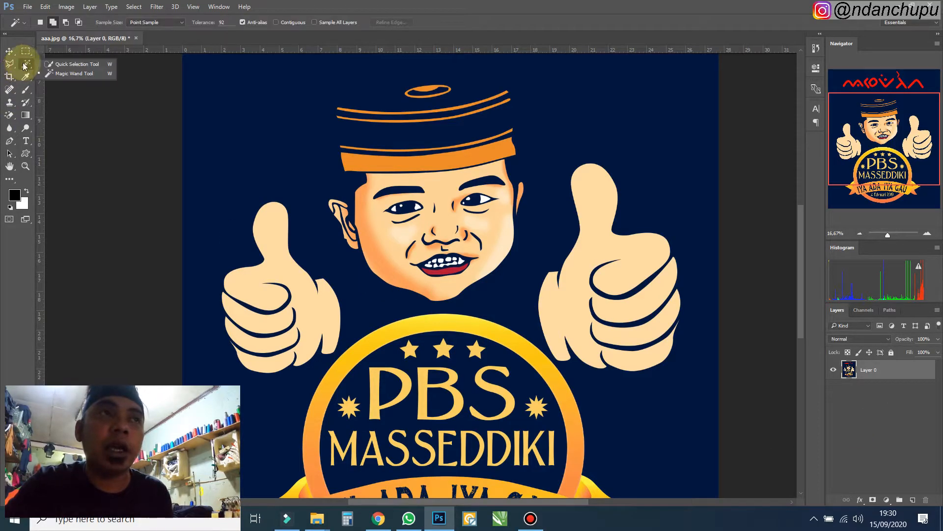
left_click(64, 74)
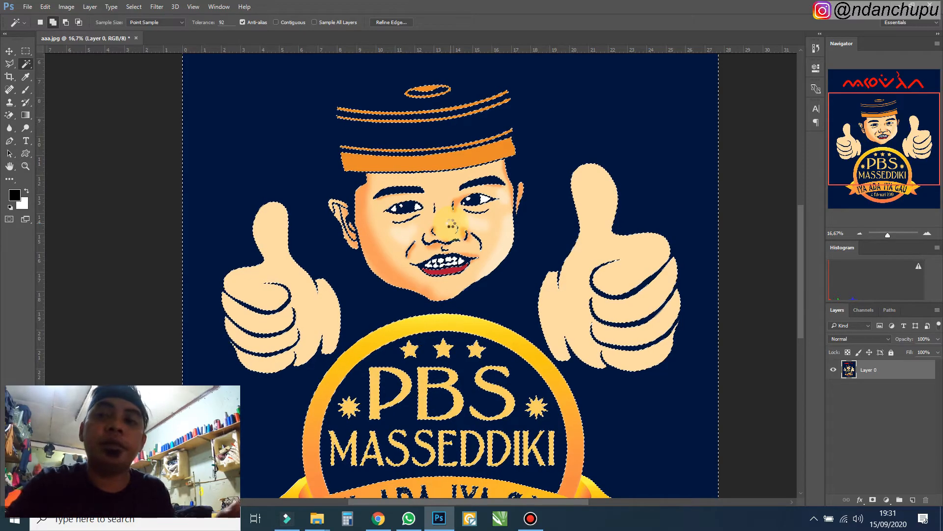
key("Delete")
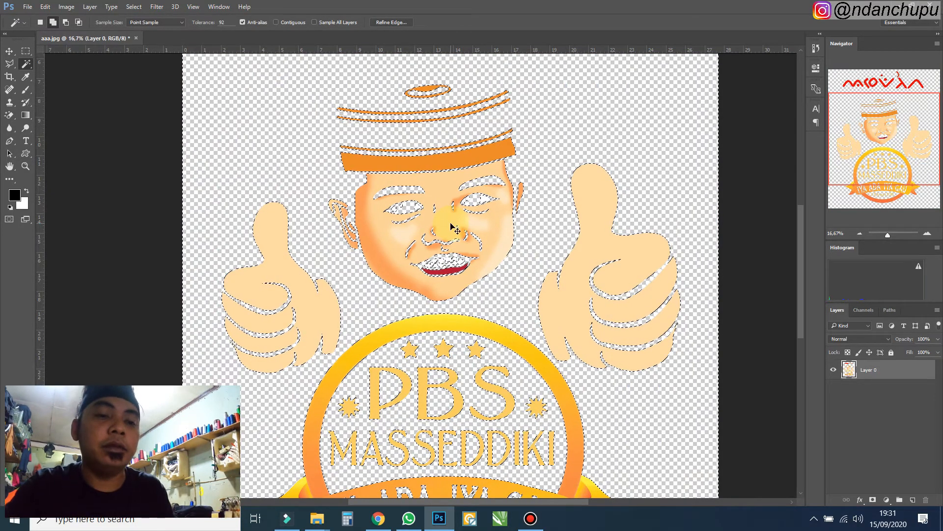
key("ctrl+d")
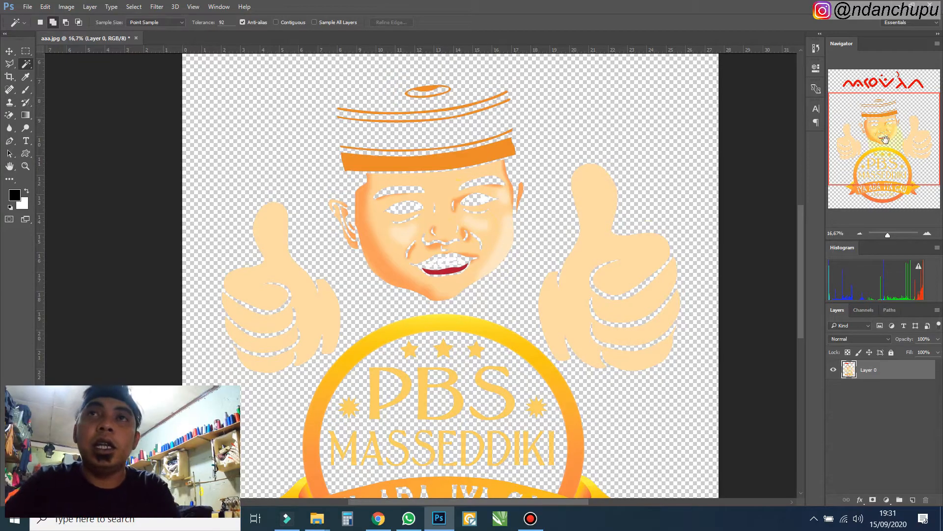
Step: Add a new layer beneath the artwork layer and fill it with black using the Paint Bucket tool
left_click_drag(884, 140, 881, 118)
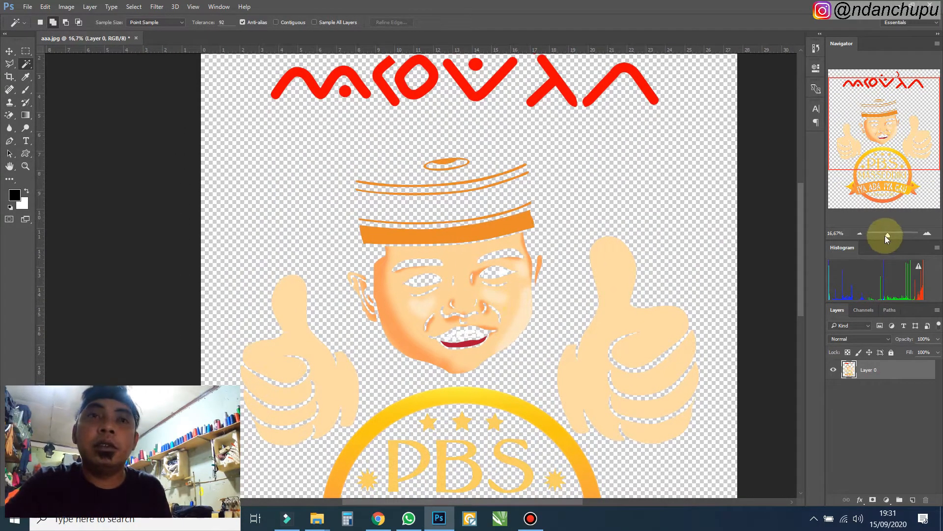
left_click_drag(887, 238, 886, 235)
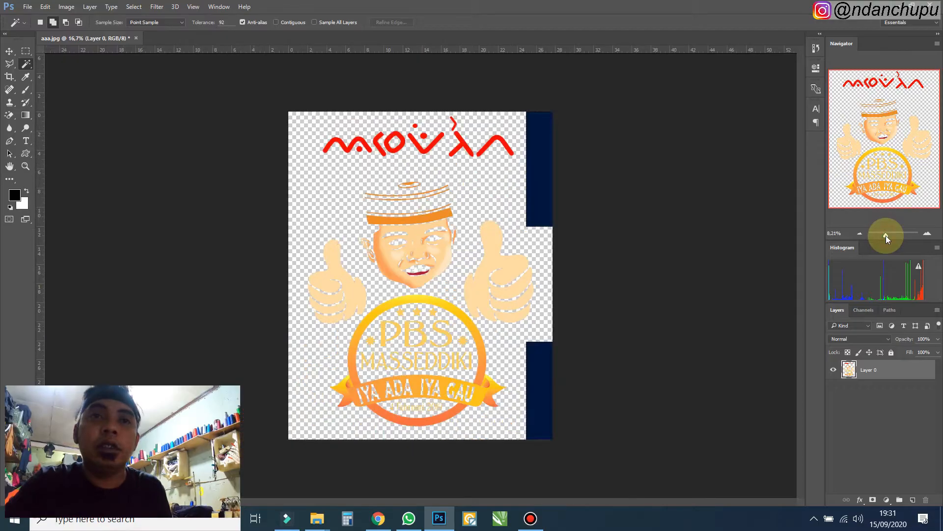
left_click(914, 500, "ctrl")
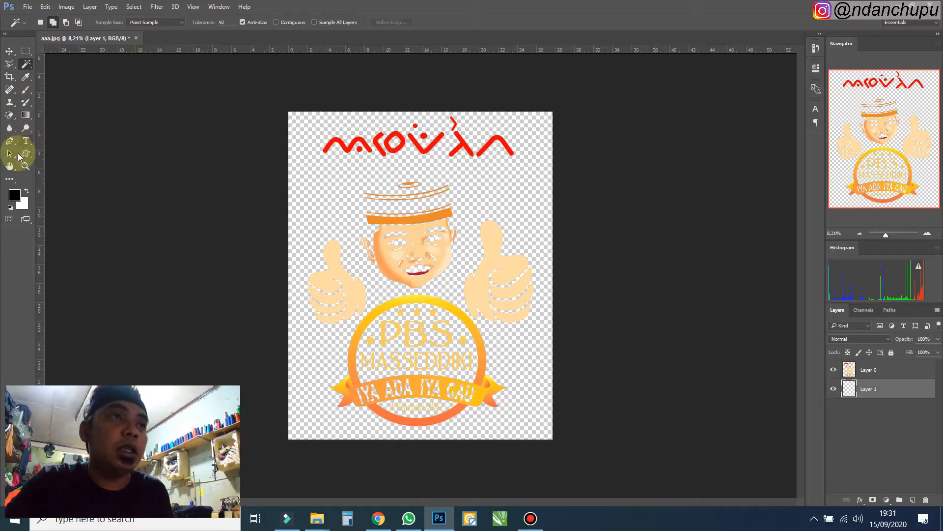
left_click(12, 179)
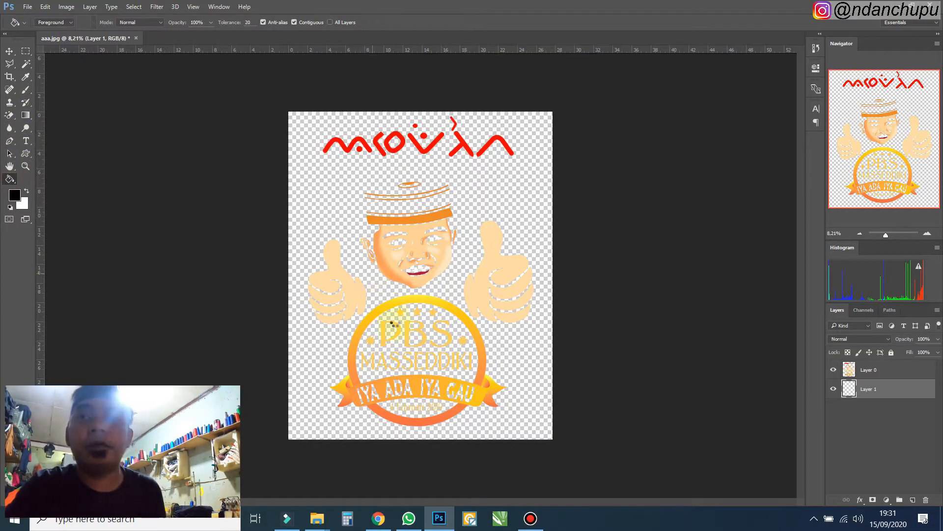
left_click(392, 322)
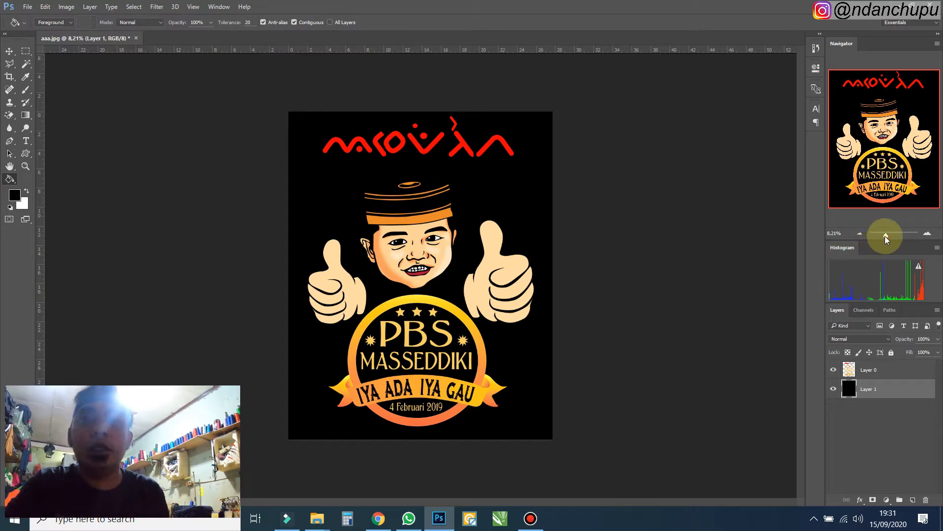
Step: Hide and show the black layer again to check the cut-out artwork with and without its background
left_click_drag(886, 235, 888, 236)
left_click(834, 390)
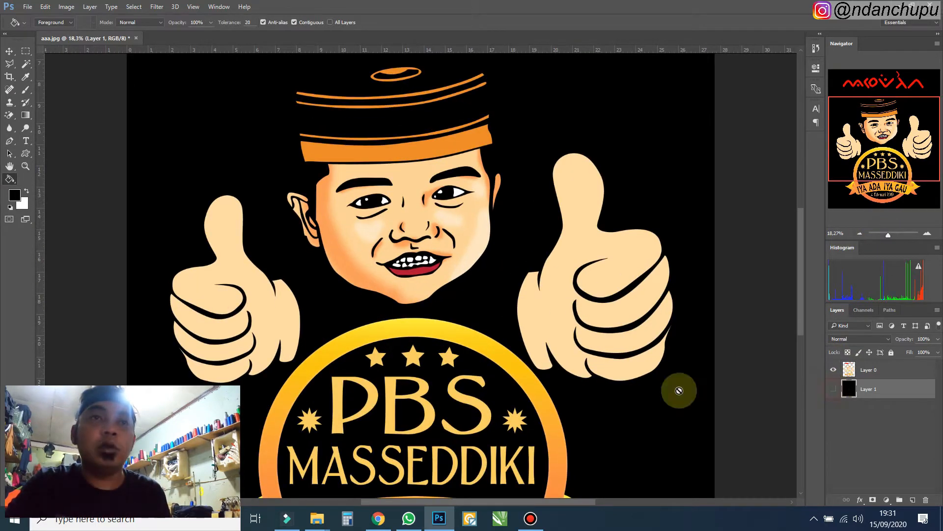
left_click_drag(359, 193, 354, 315)
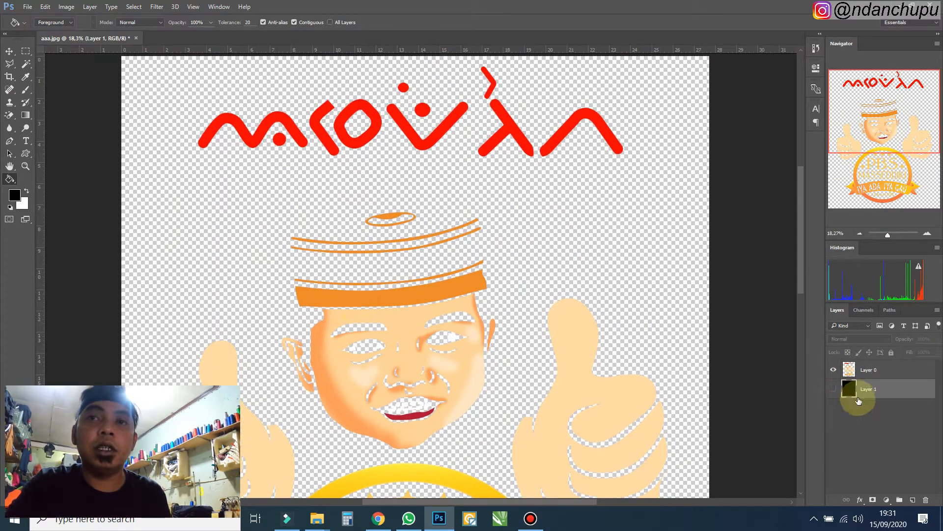
left_click(833, 389)
key("ctrl+minus")
key("ctrl+minus")
left_click_drag(518, 294, 513, 227)
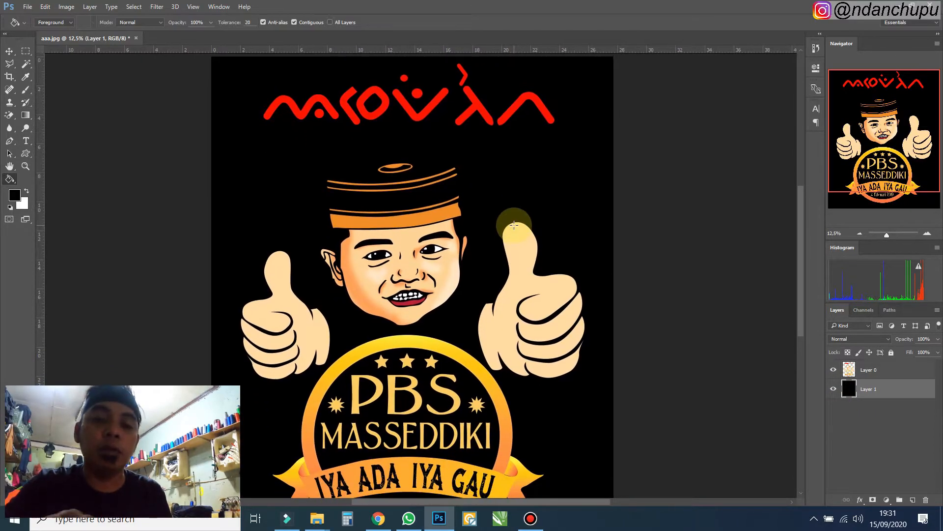
Step: Set up a new document from the A3+ preset with the resolution set to 600 pixels/inch
key("ctrl+n")
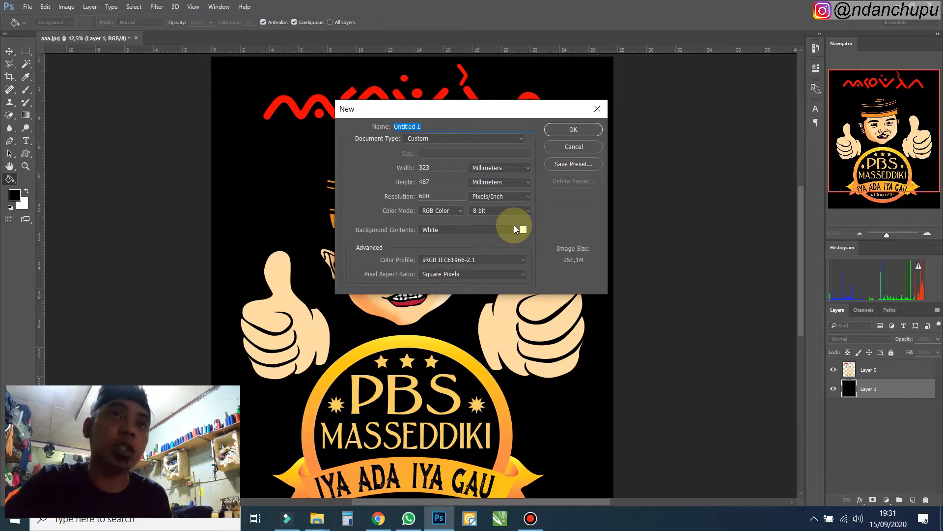
left_click(421, 138)
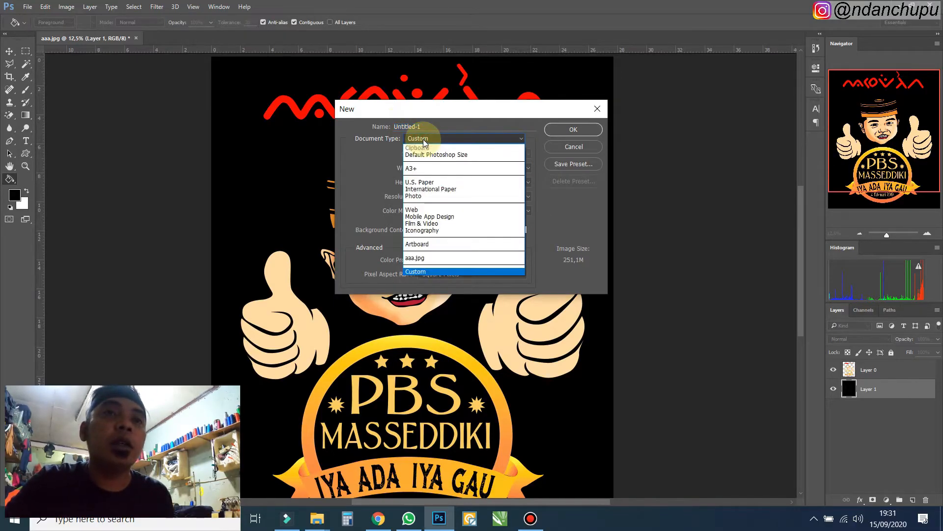
left_click(432, 171)
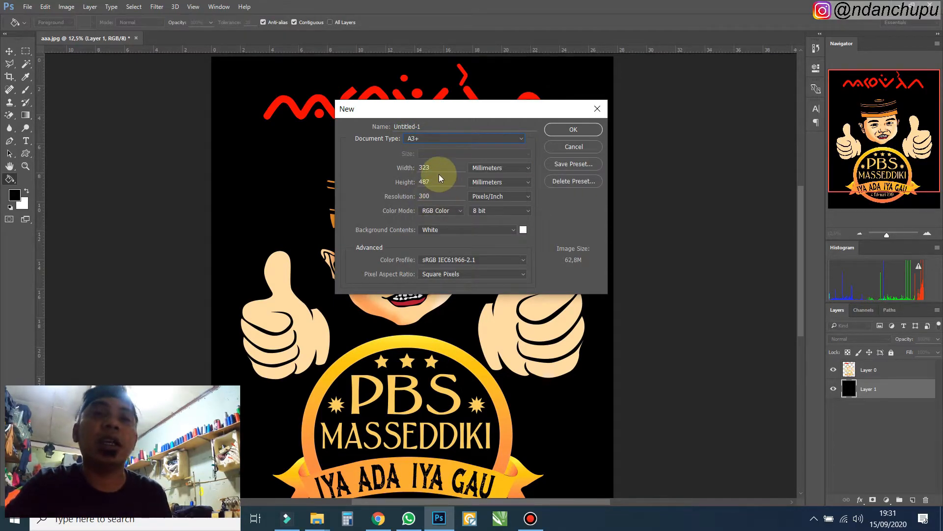
double_click(441, 196)
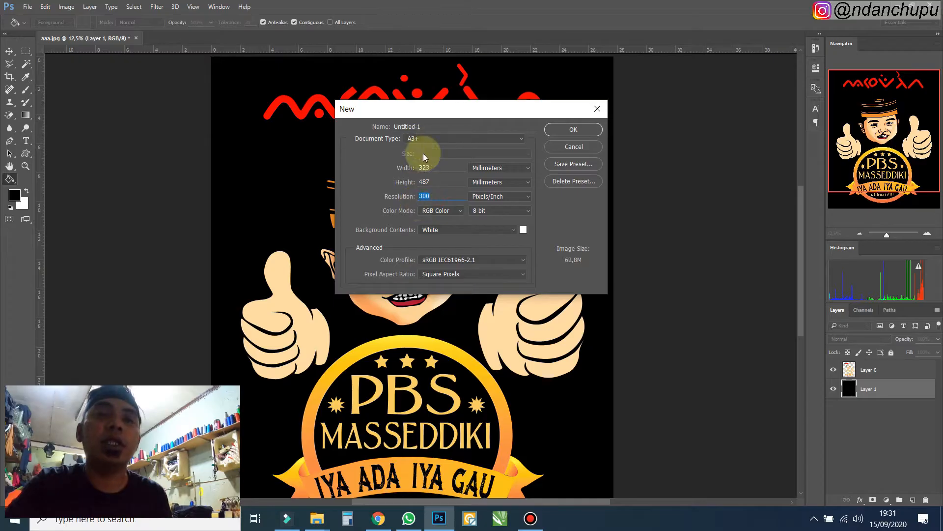
type("600")
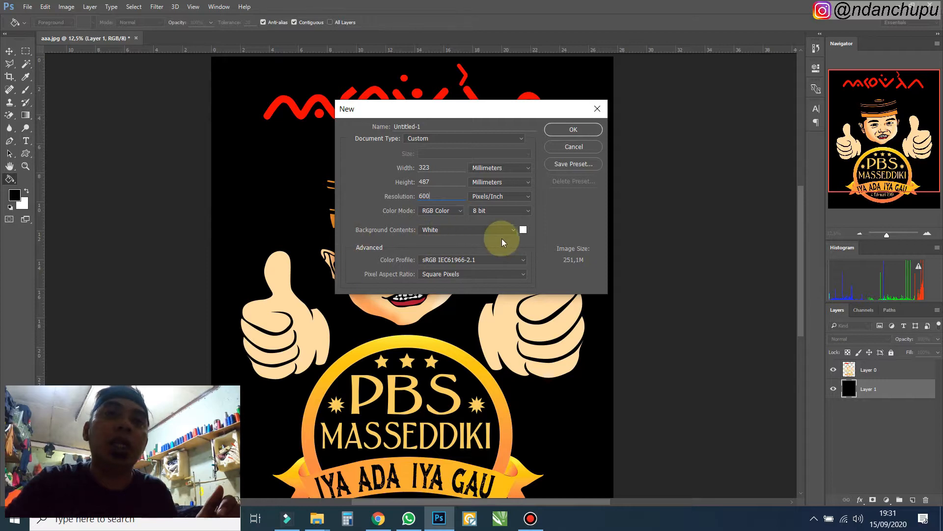
Step: Set the new document's background colour to black (000000) and create the document
left_click(524, 232)
left_click(694, 376)
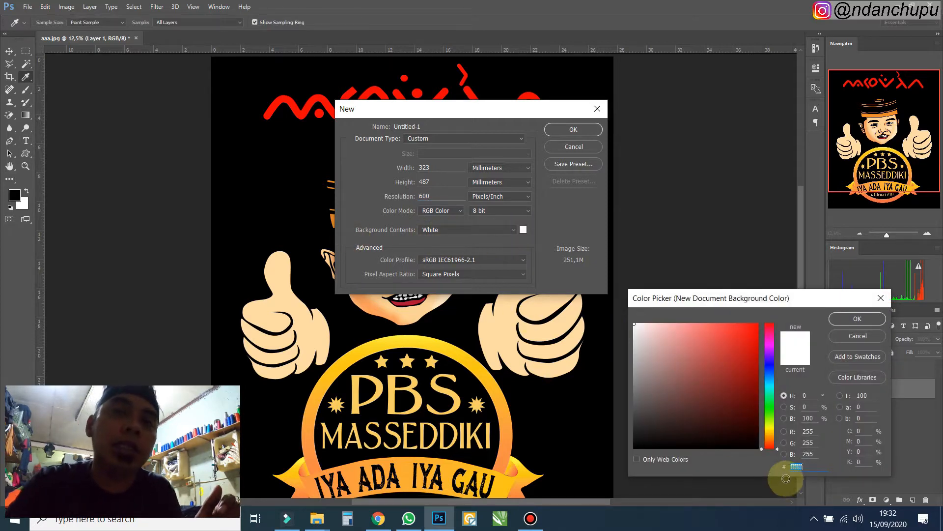
left_click_drag(755, 444, 758, 449)
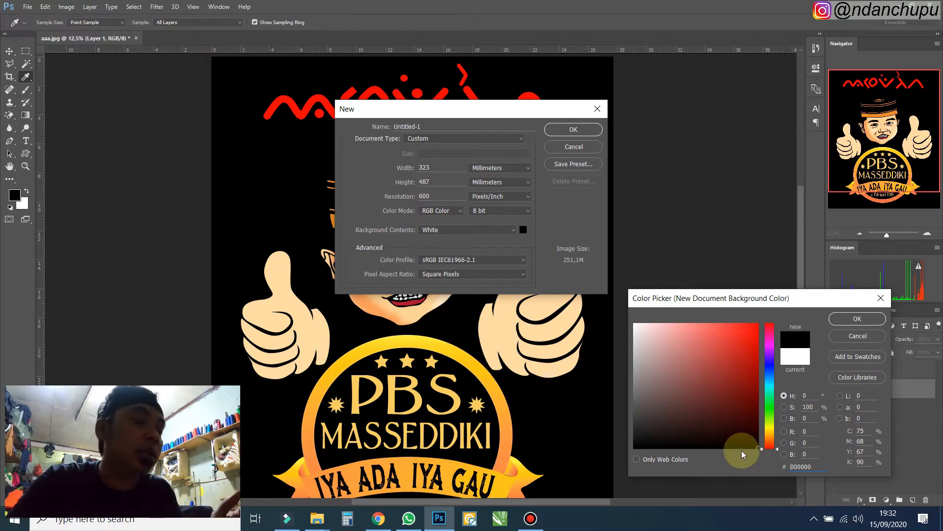
left_click(857, 320)
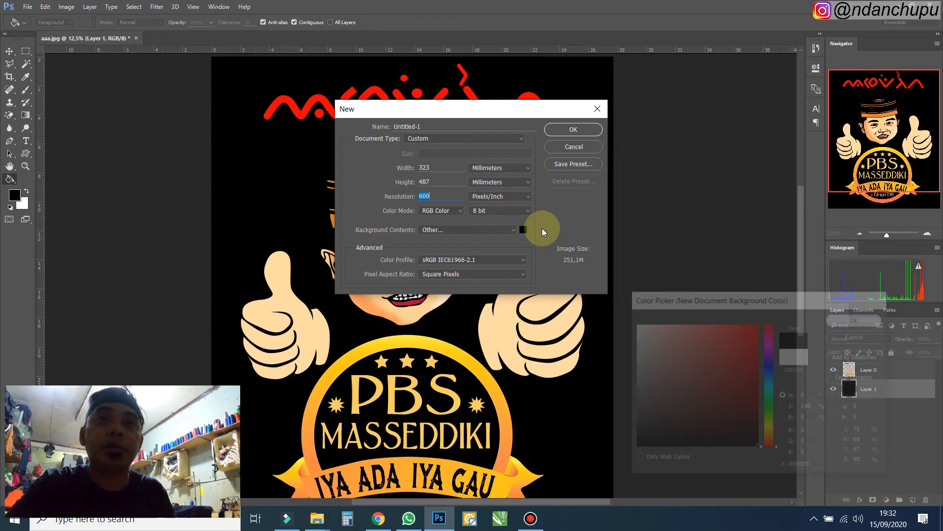
left_click(566, 132)
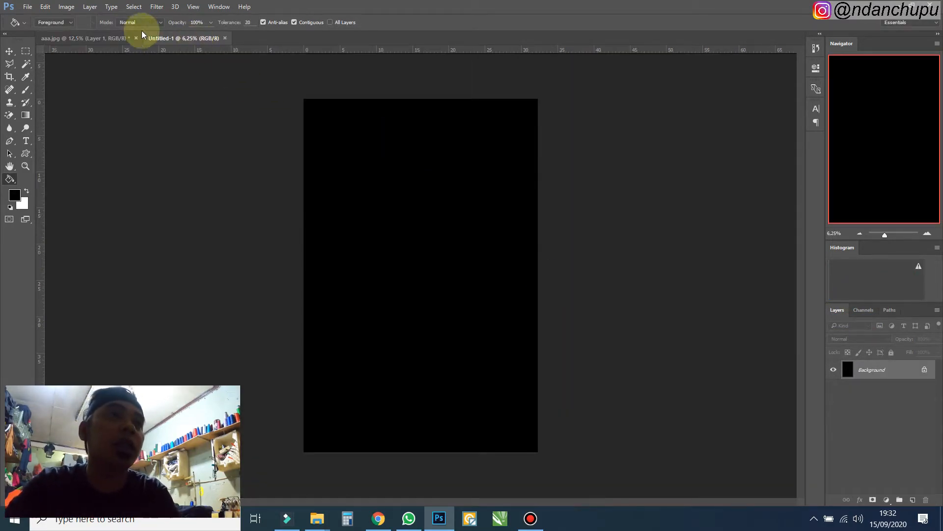
Step: Copy the cut-out artwork on Layer 0 of aaa.jpg into the new black document
left_click(119, 38)
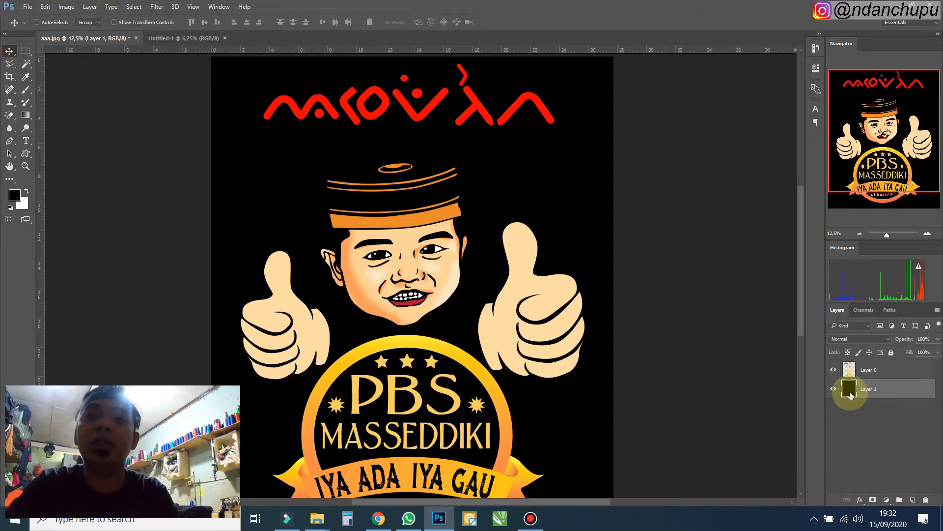
left_click(853, 369)
key("v")
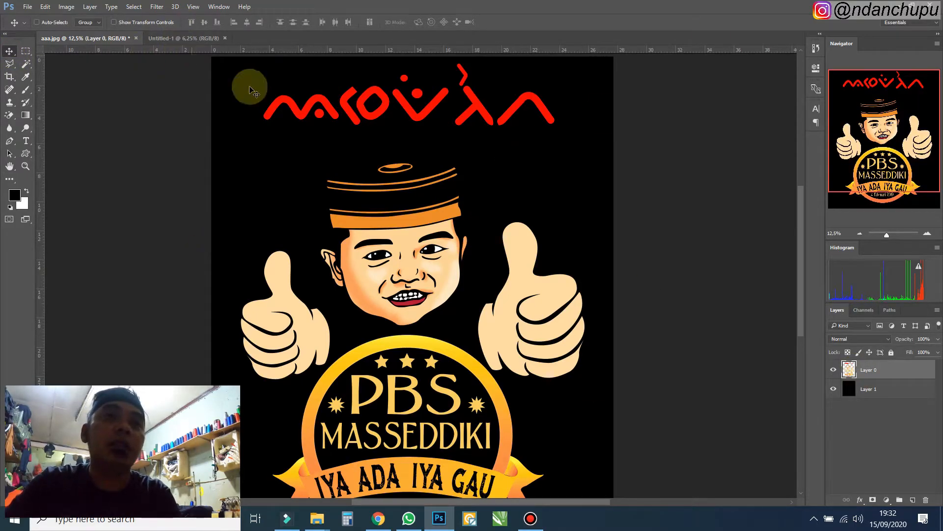
left_click_drag(374, 220, 420, 248)
Step: Enlarge the artwork proportionally to about 109.55% with Free Transform and apply the transformation
key("ctrl+t")
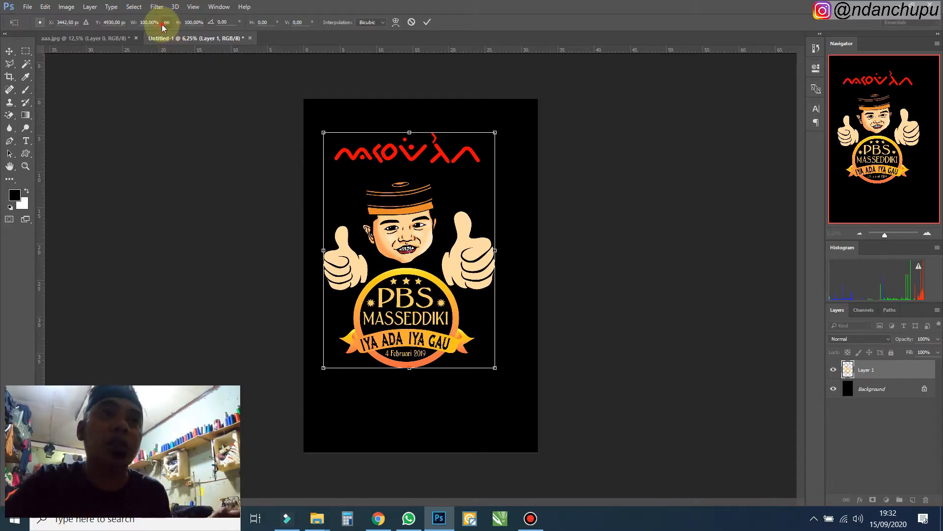
left_click_drag(494, 368, 507, 386)
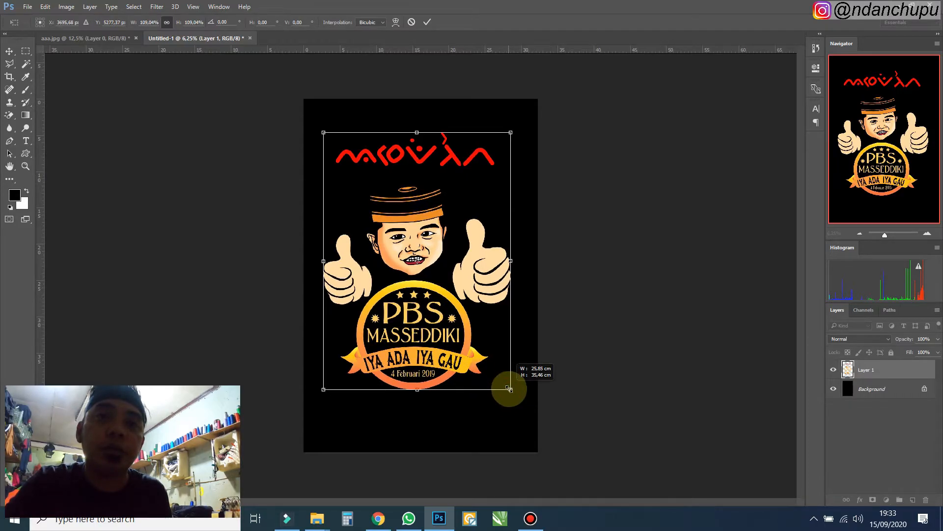
left_click_drag(510, 389, 511, 390)
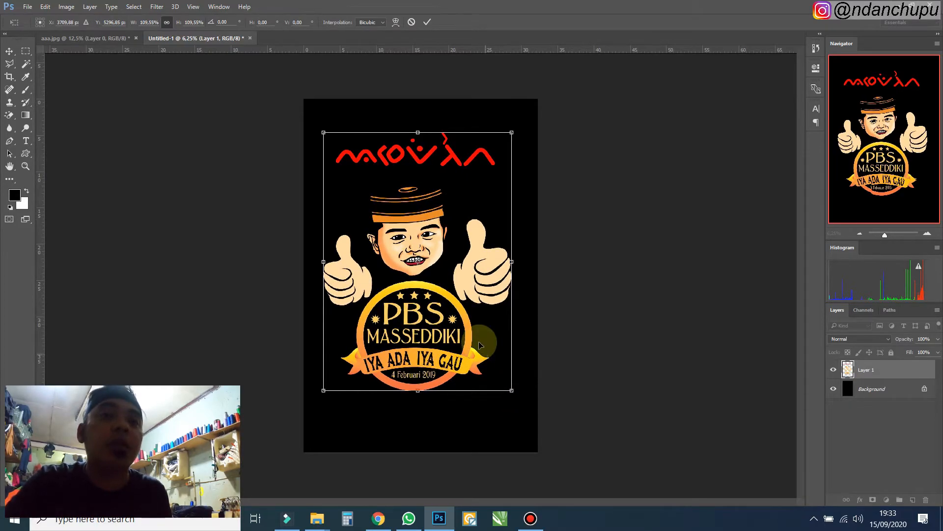
left_click(167, 27)
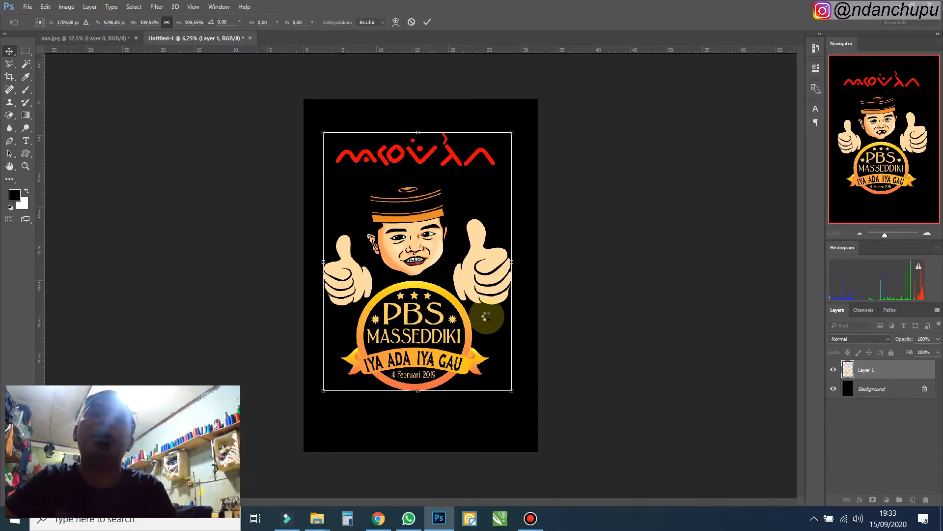
key("Return")
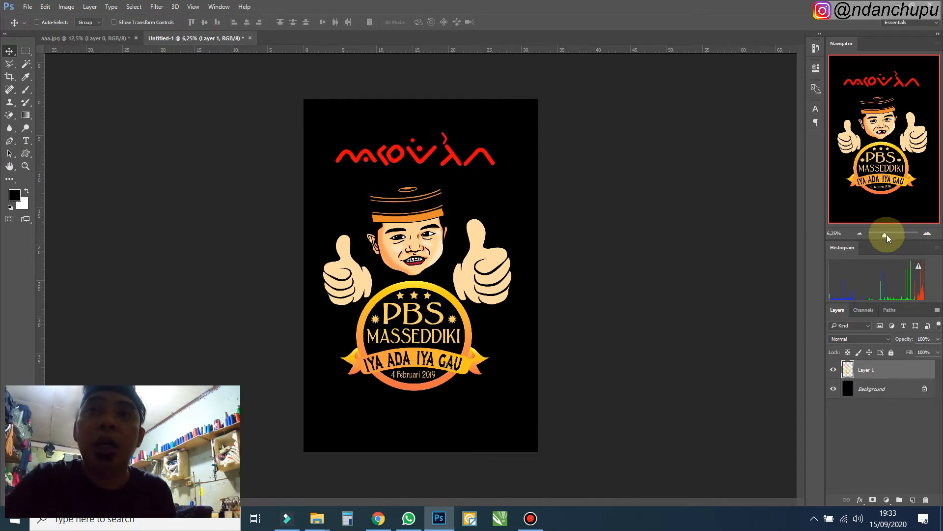
Step: Examine the face artwork up close, and hide and show Layer 1 to compare it with the plain black background
left_click_drag(886, 235, 888, 236)
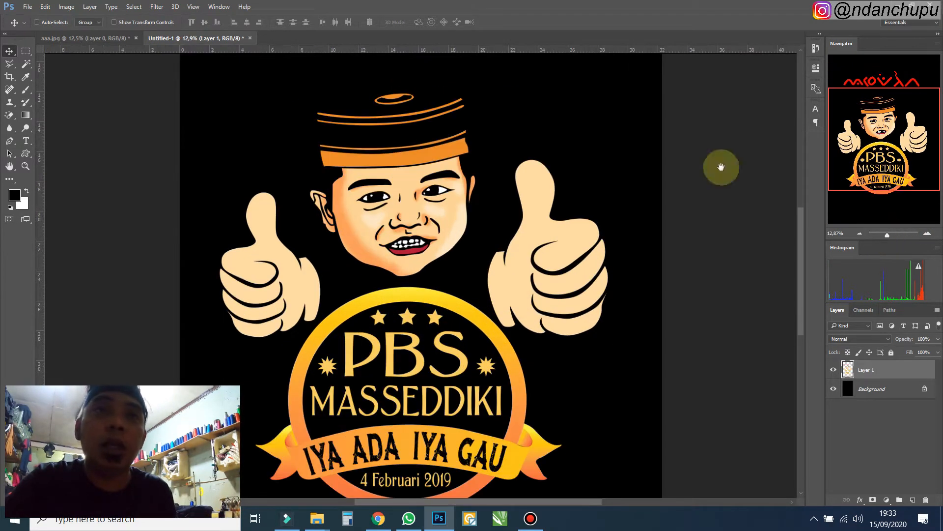
left_click_drag(421, 166, 410, 184)
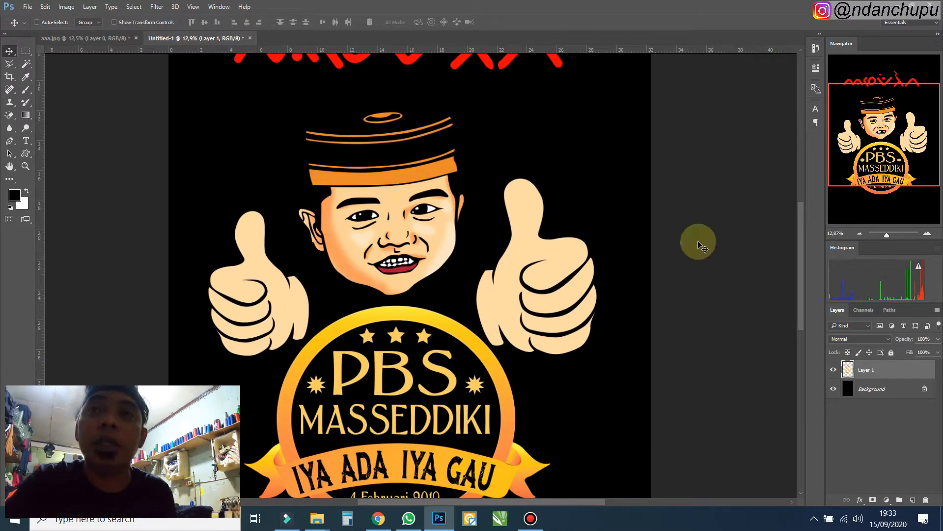
left_click_drag(888, 236, 891, 236)
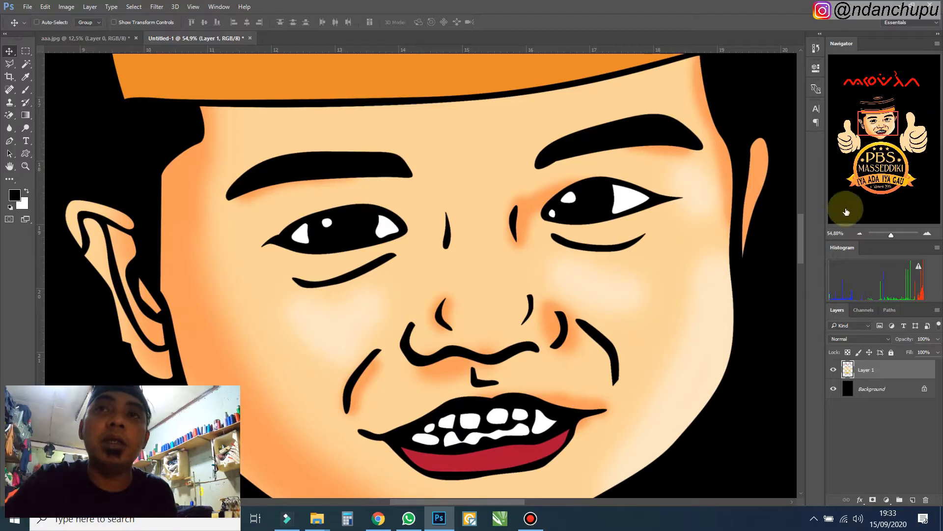
left_click(859, 234)
left_click(859, 234)
left_click(859, 235)
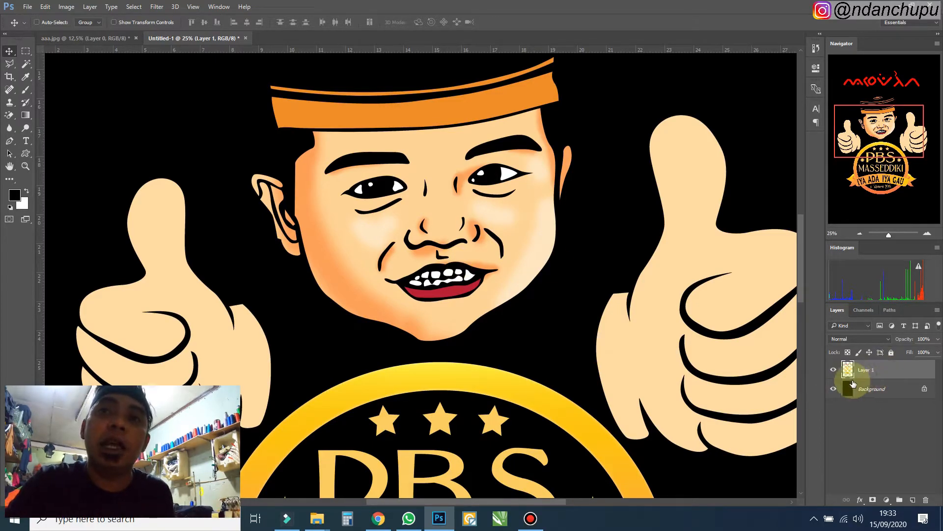
left_click(834, 370)
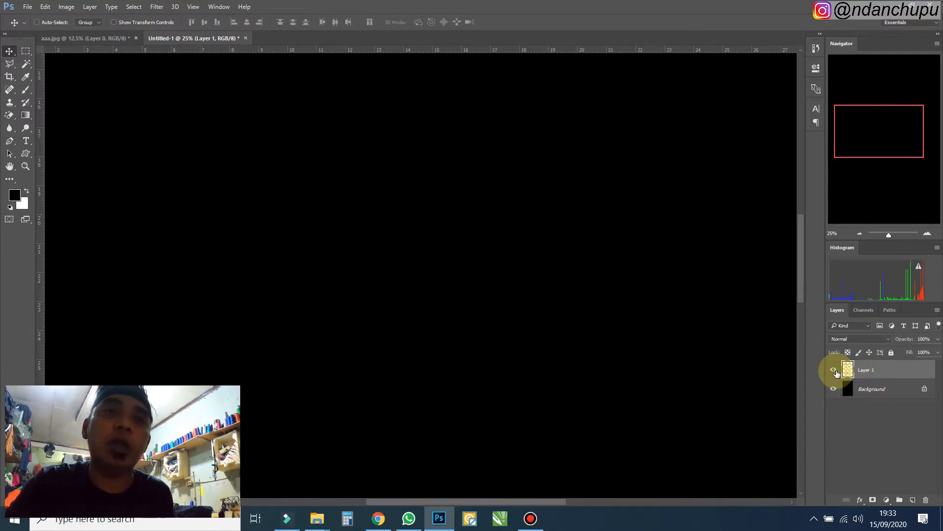
left_click(834, 370)
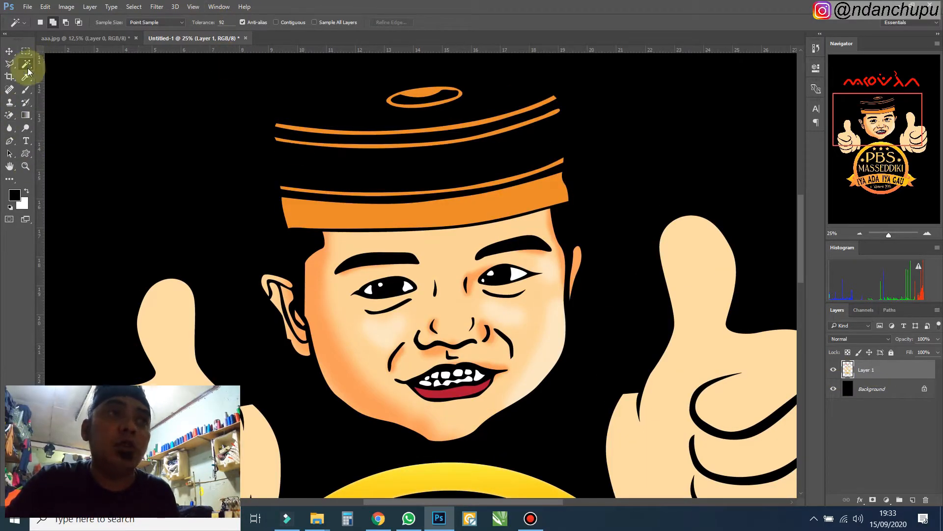
Step: Enable Contiguous for the Magic Wand tool and select the red lower lip on the face
right_click(28, 68)
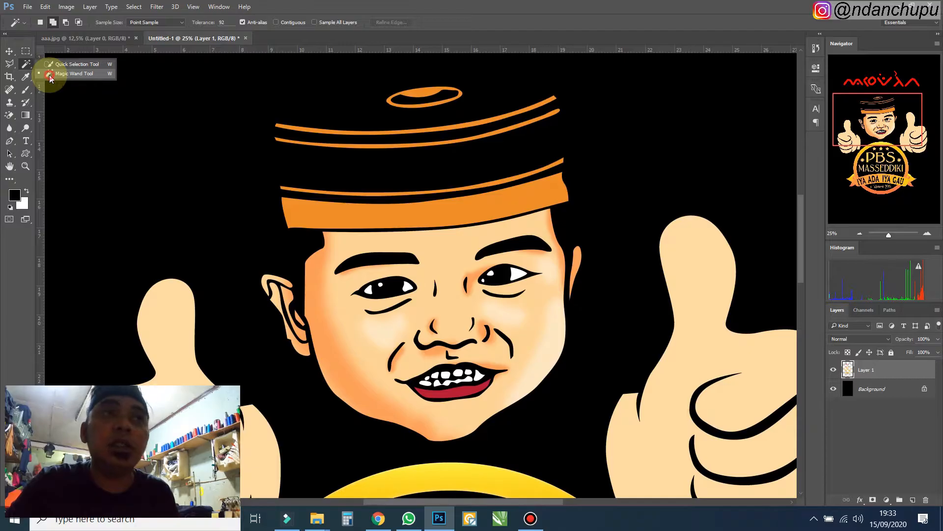
left_click(50, 75)
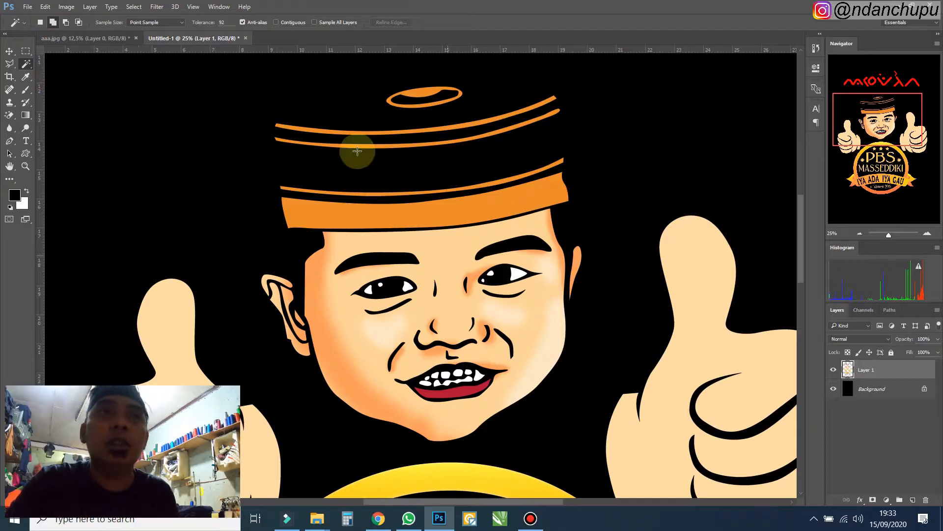
left_click(294, 23)
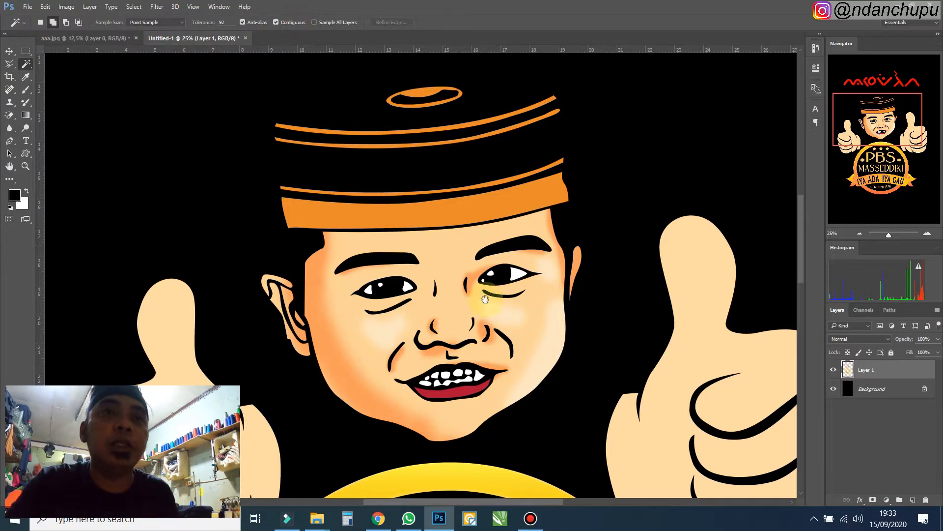
left_click_drag(481, 302, 475, 255)
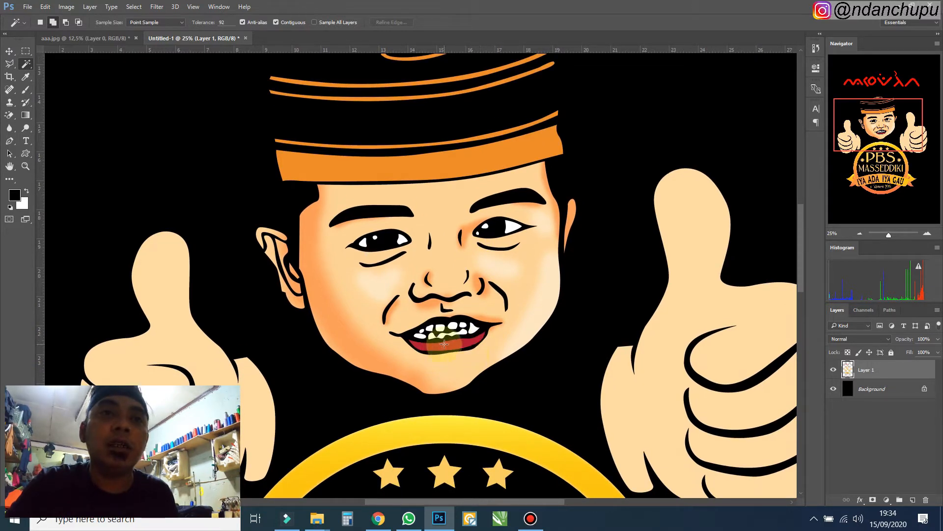
left_click(444, 344)
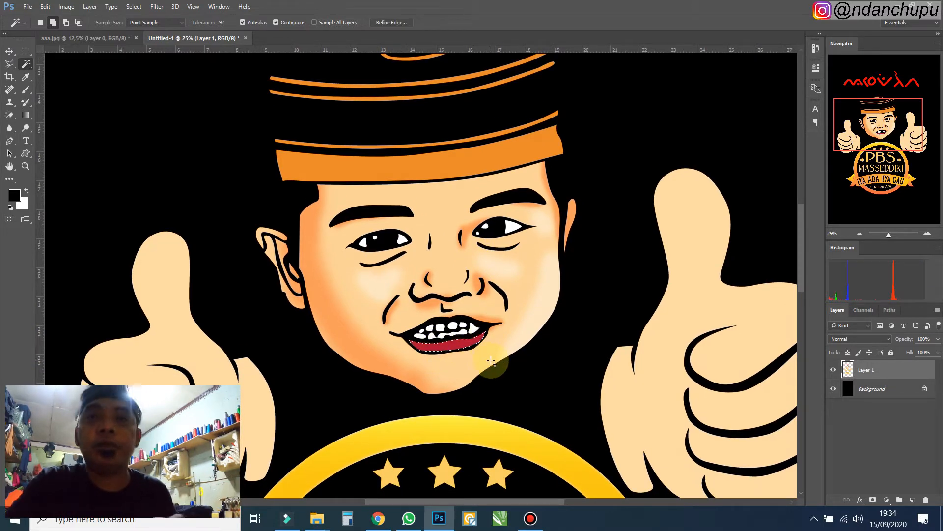
Step: Add the hat's orange band, its thin stripes and the oval at its crown to the Magic Wand selection
left_click(432, 171)
left_click(436, 144)
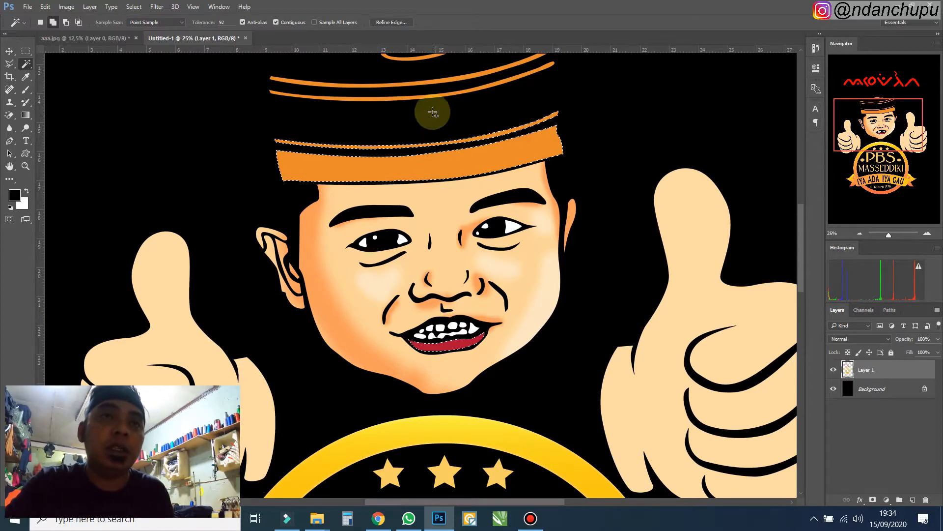
left_click(427, 98)
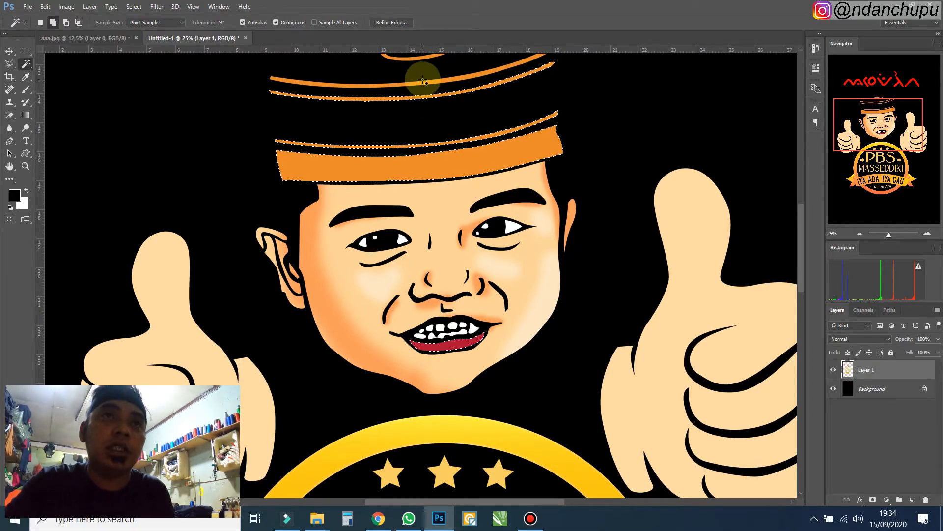
left_click(423, 81)
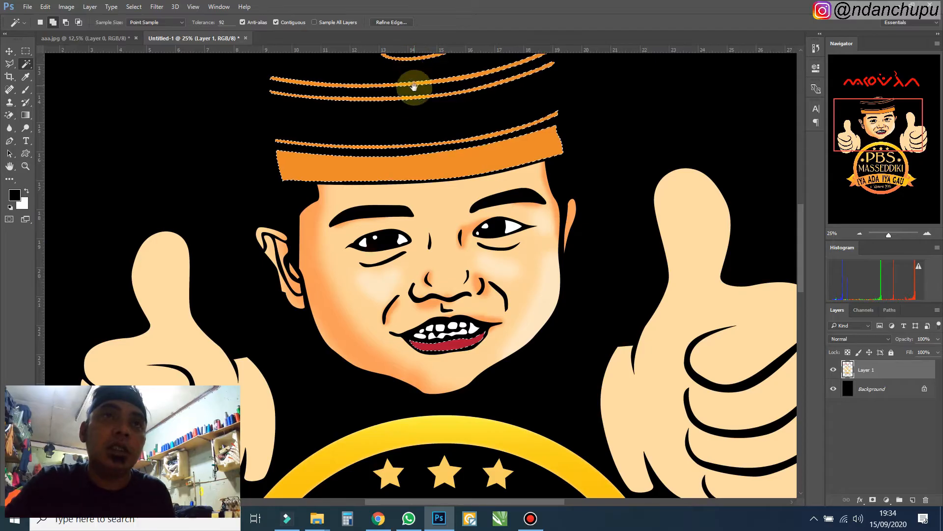
scroll(413, 60, "up", 3)
left_click(406, 124)
Step: Add both thumbs-up hands to the selection with the Magic Wand tool
left_click_drag(438, 293, 436, 143)
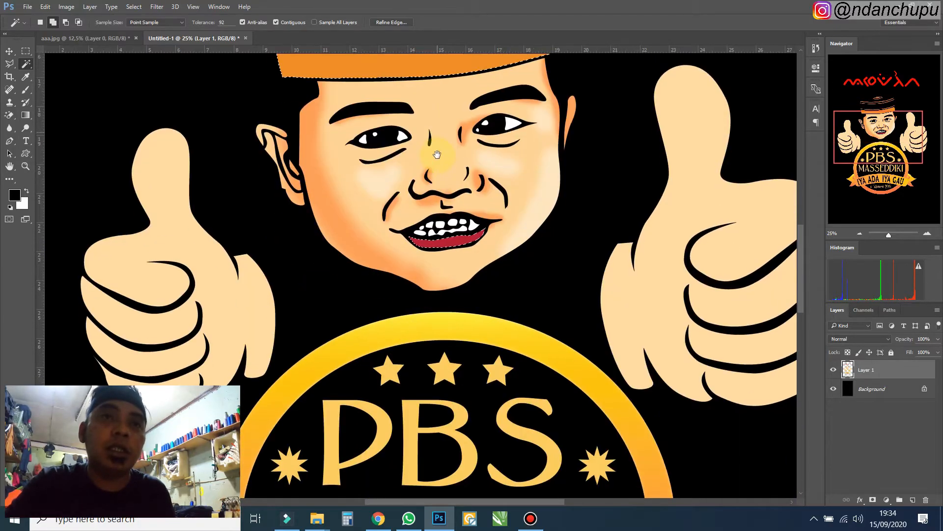
left_click(248, 280)
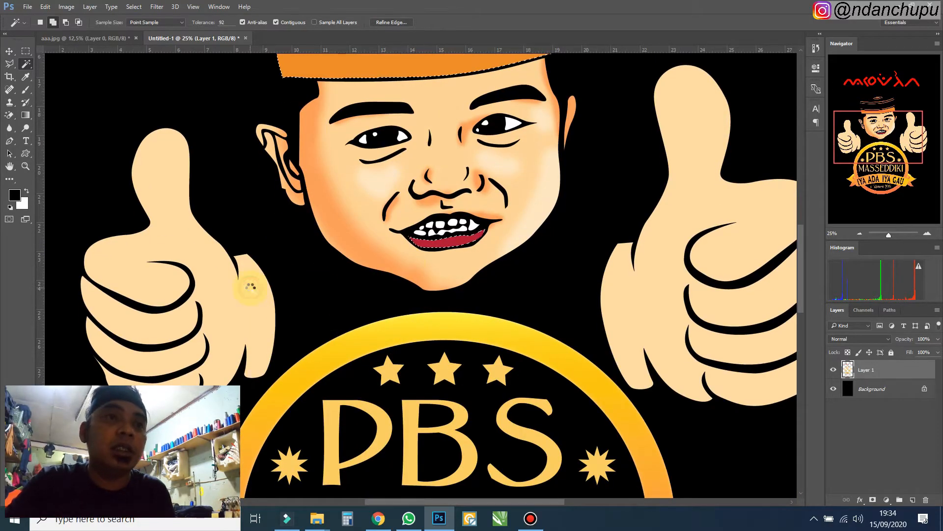
left_click(667, 308)
left_click_drag(615, 370, 597, 170)
Step: Add the red script characters and their dots above the hat to the Magic Wand selection
left_click_drag(475, 146, 585, 388)
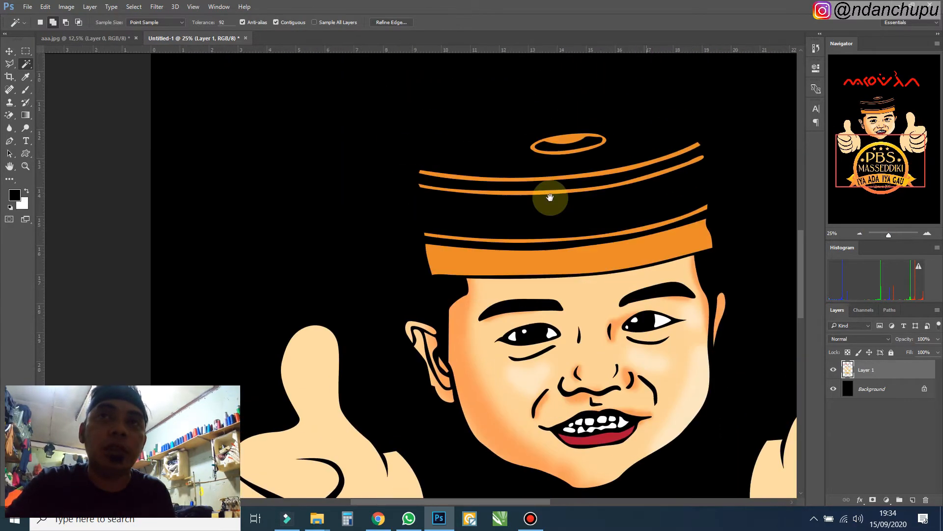
left_click_drag(547, 203, 433, 283)
left_click(344, 135, "shift")
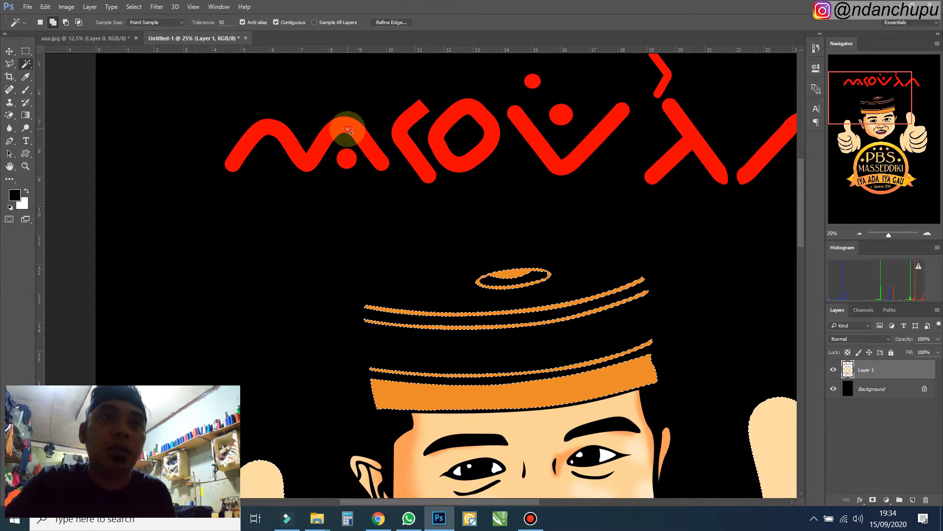
left_click(440, 166, "shift")
left_click(565, 165, "shift")
left_click(562, 118, "shift")
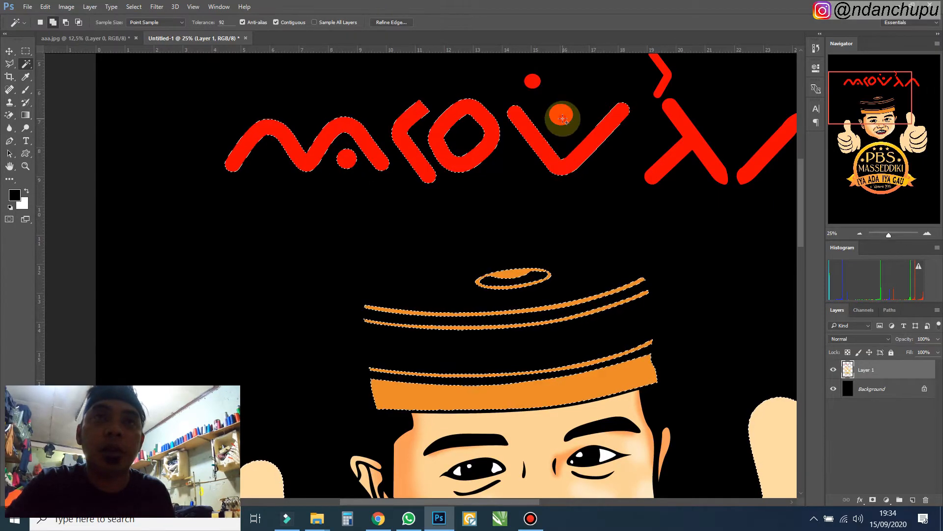
left_click(533, 82)
left_click_drag(692, 151, 567, 222)
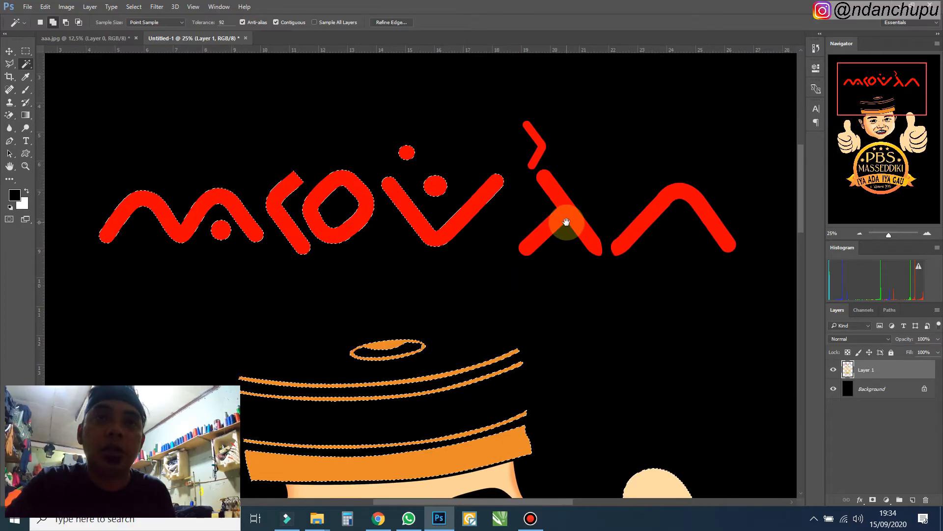
left_click(559, 213, "shift")
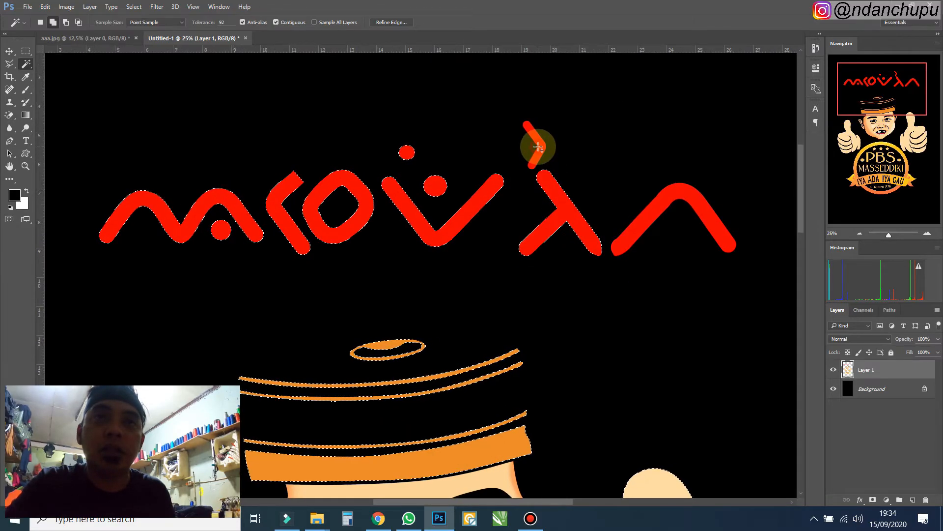
Step: Check the selection across the lettering, hat, lip and hands in a wider view of the design
left_click_drag(563, 328, 533, 182)
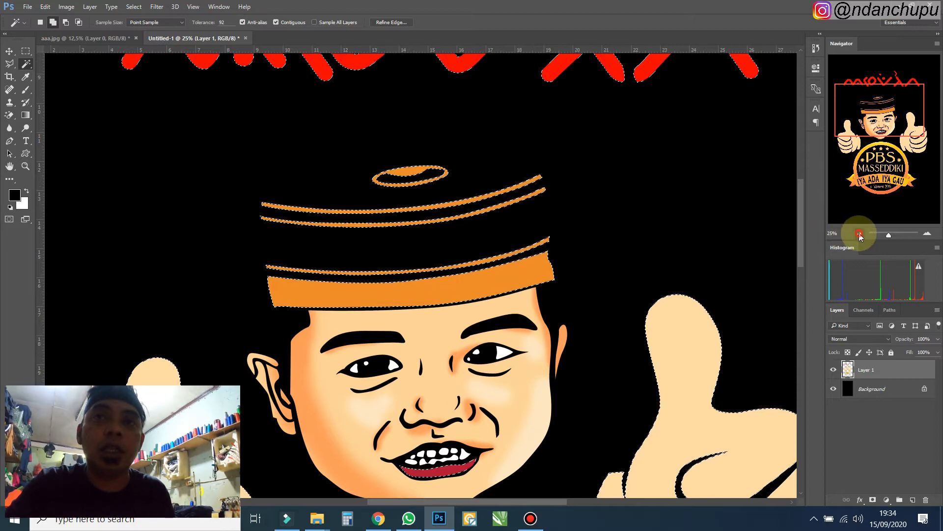
left_click(859, 233)
left_click(860, 234)
left_click_drag(510, 333, 499, 268)
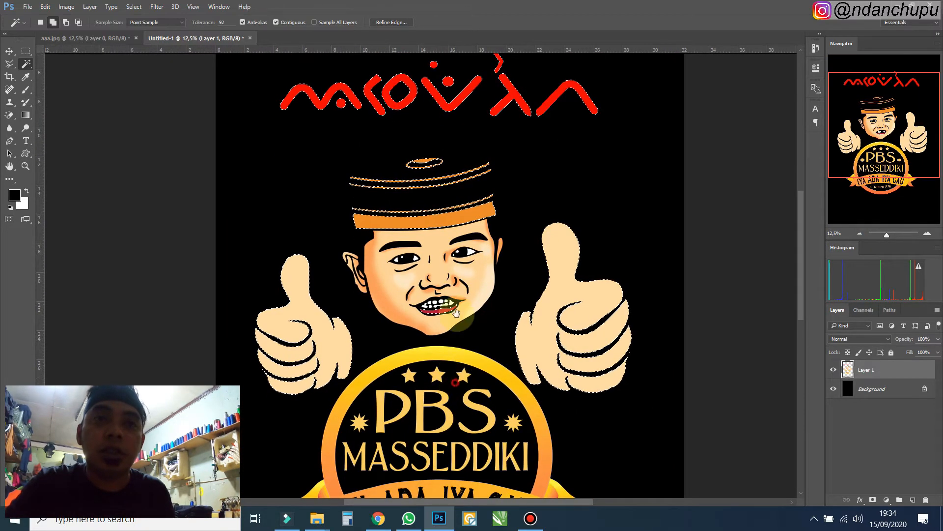
mouse_move(455, 382)
left_mouse_down()
mouse_move(460, 286)
mouse_move(446, 390)
left_mouse_up()
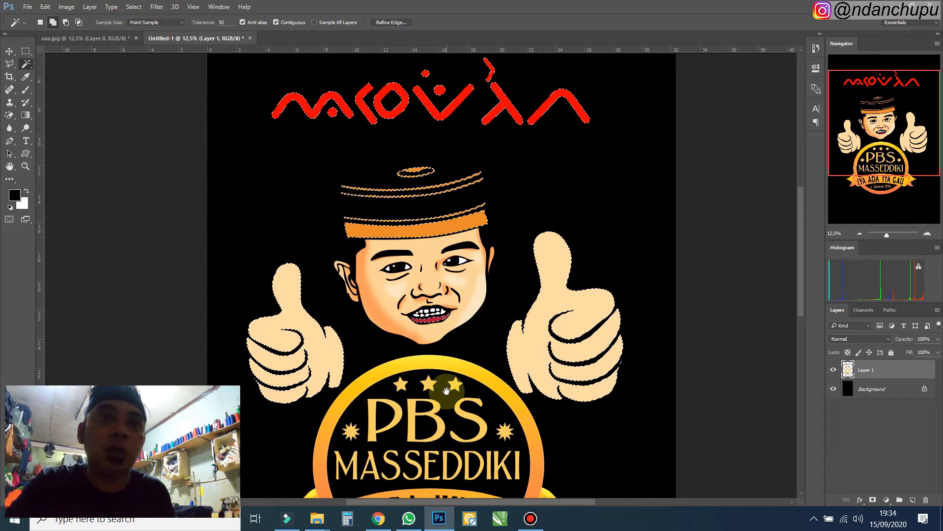
Step: Cut the selected solid-colour areas onto a new layer and check the separation by showing each layer alone
right_click(446, 210)
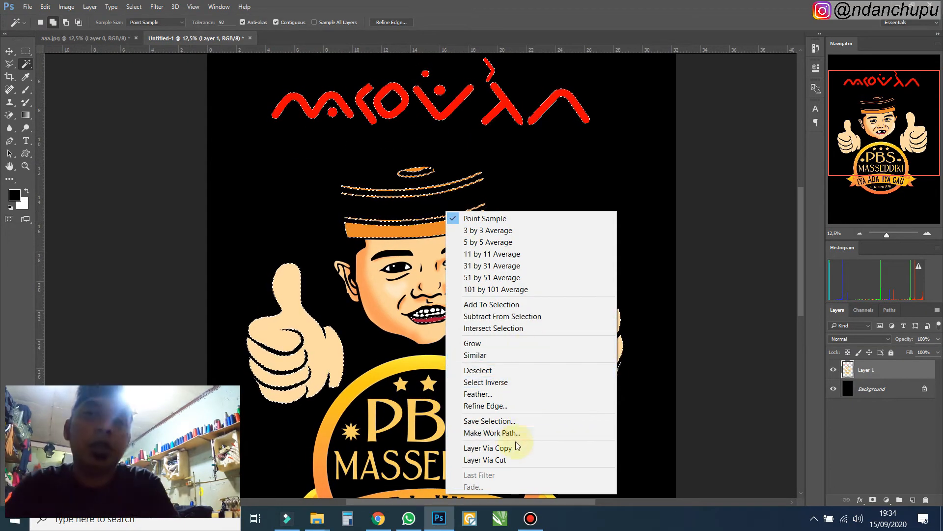
left_click(513, 461)
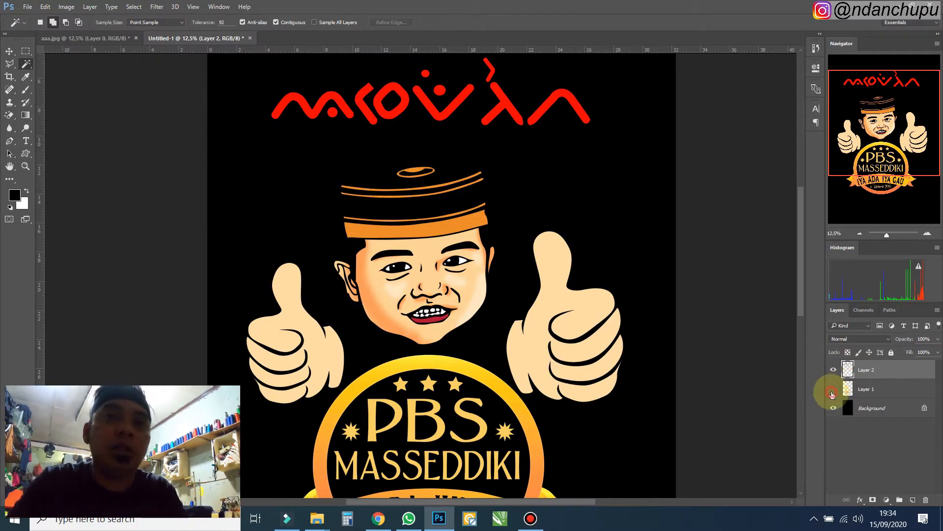
left_click(832, 391)
left_click(834, 370)
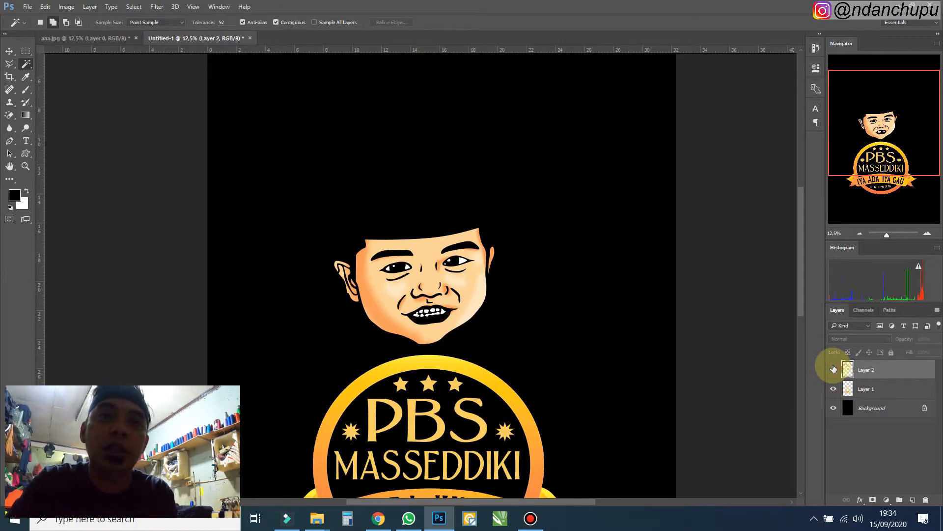
left_click(834, 371)
left_click(833, 389)
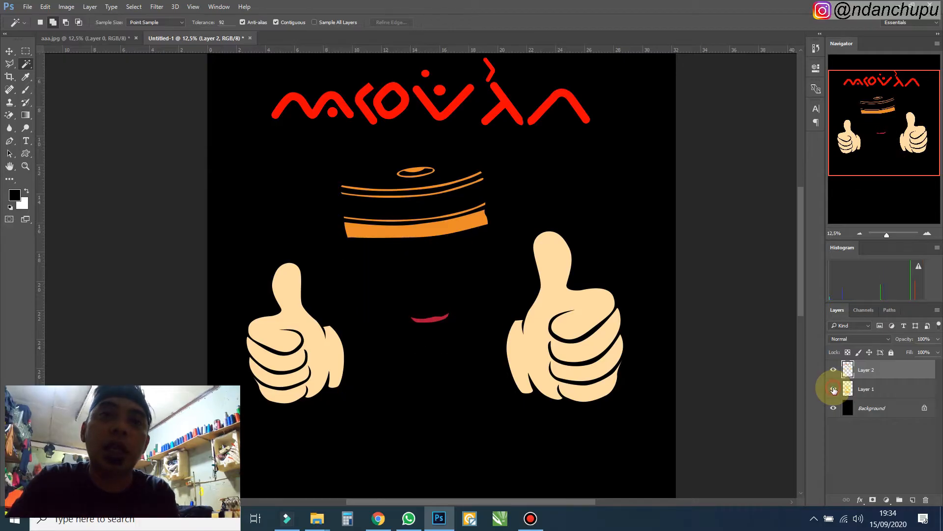
left_click(834, 390)
Step: Try moving the cut-out solid-colour layer slightly downward over the mouth with Auto-Select turned off
left_click_drag(887, 236, 892, 237)
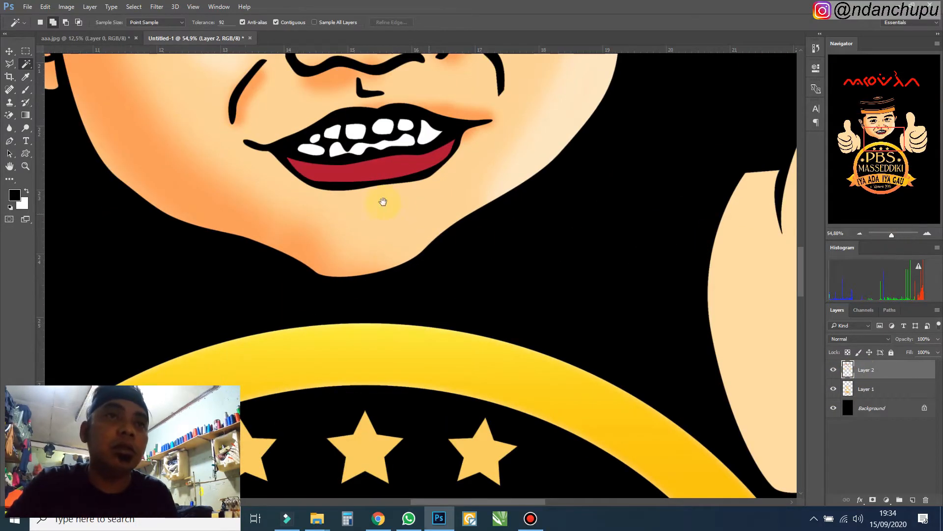
left_click_drag(384, 201, 406, 310)
left_click(385, 273)
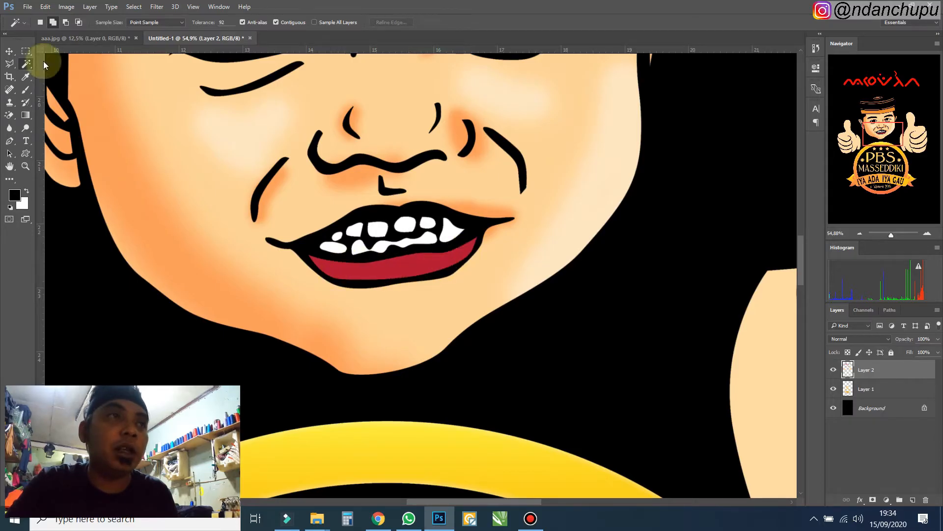
left_click(9, 142)
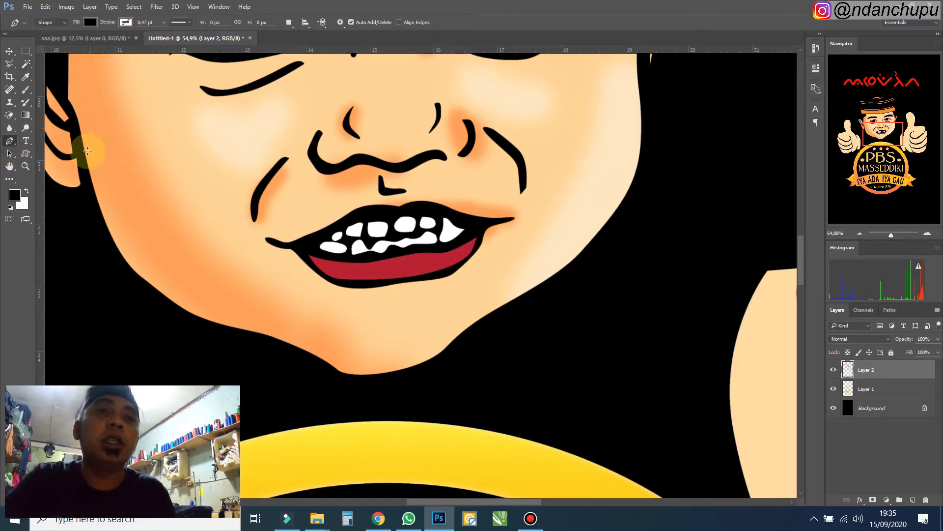
left_click_drag(207, 231, 240, 327)
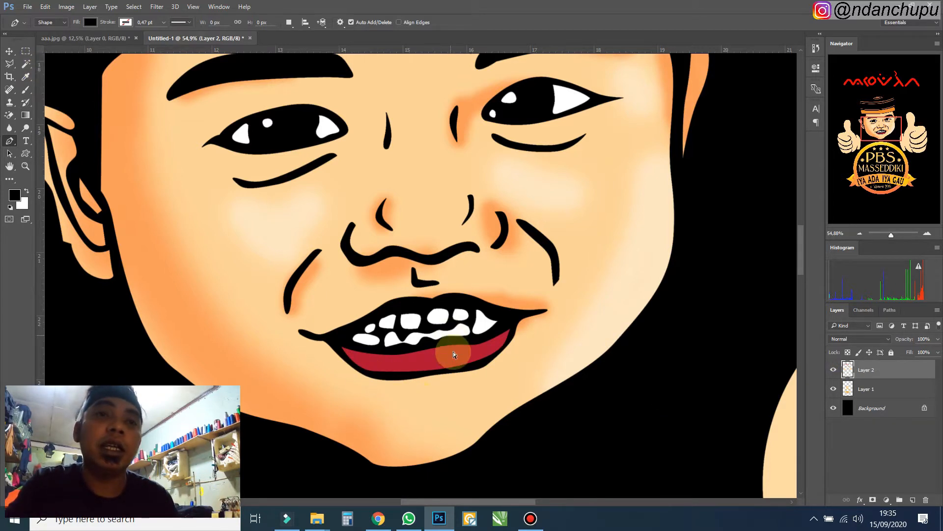
left_click(11, 51)
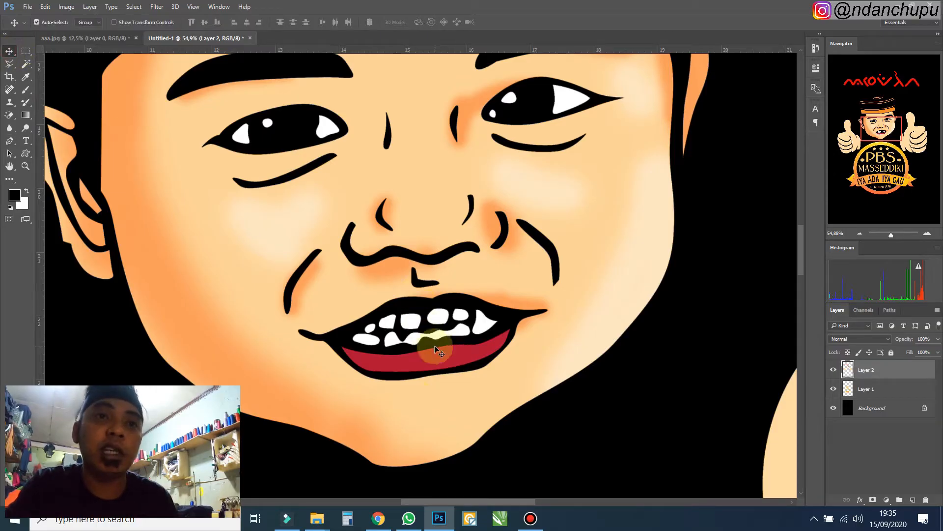
left_click_drag(438, 362, 464, 390)
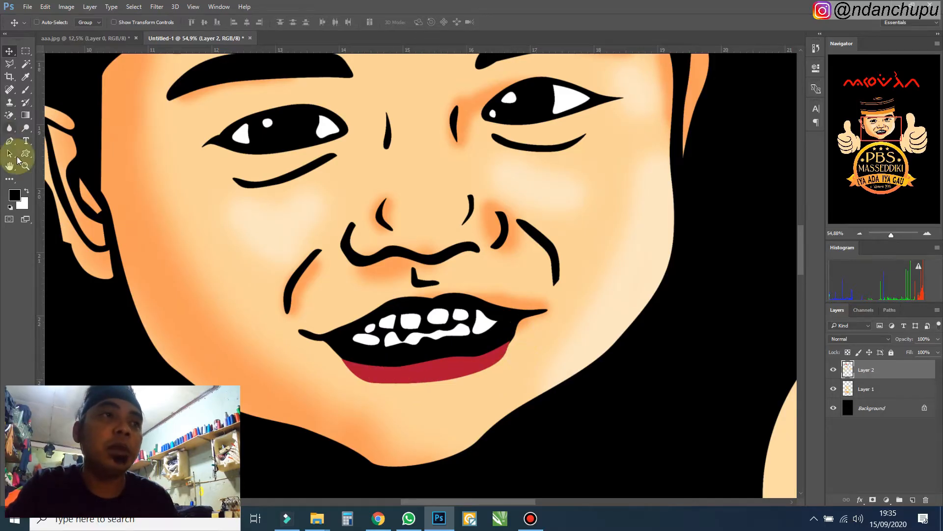
Step: Set the Pen tool to Path mode and try tracing an open path along the lower edge of the red lip
left_click(13, 141)
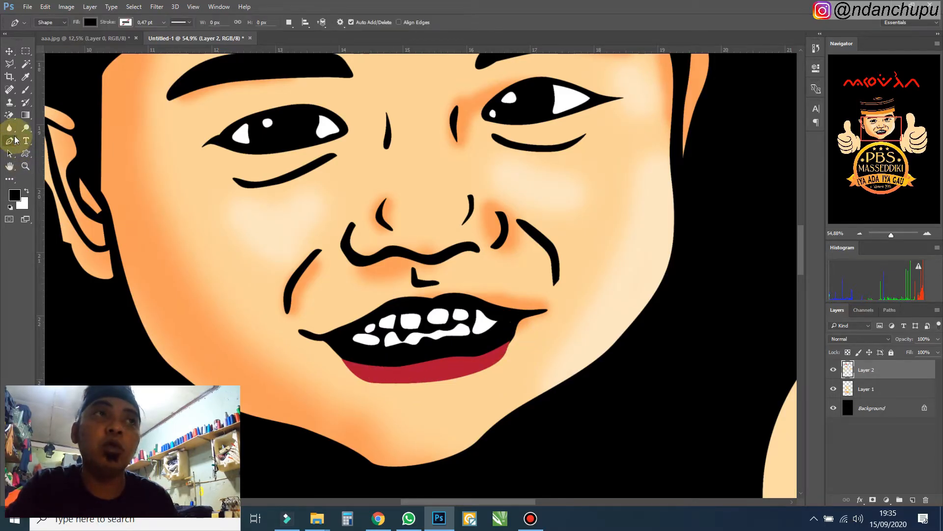
left_click(53, 23)
left_click(50, 39)
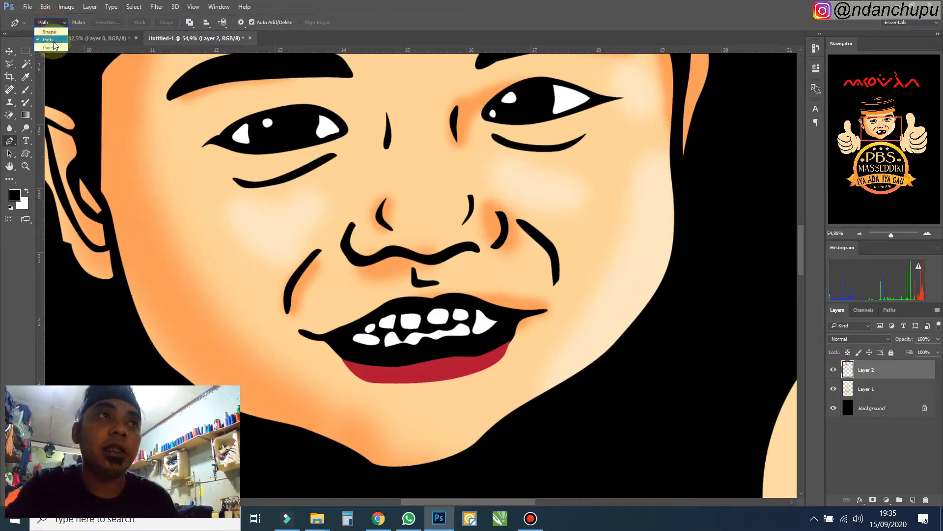
left_click_drag(890, 235, 893, 237)
left_click_drag(423, 426, 376, 333)
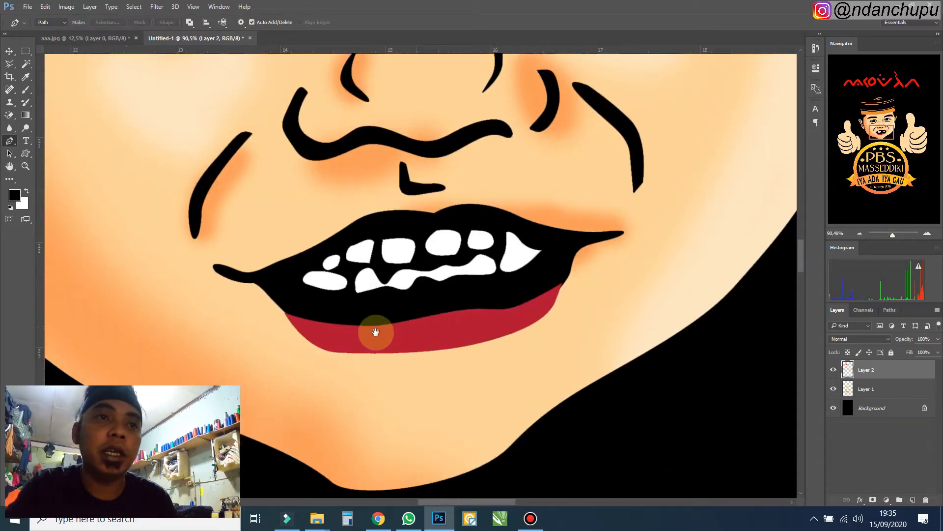
left_click(284, 315)
left_click_drag(324, 351, 344, 355)
left_click_drag(425, 352, 468, 350)
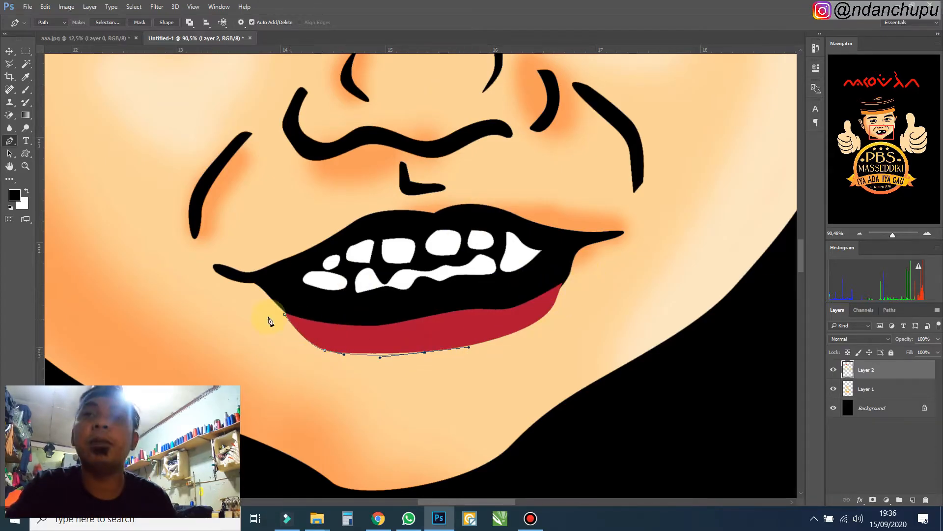
key("Return")
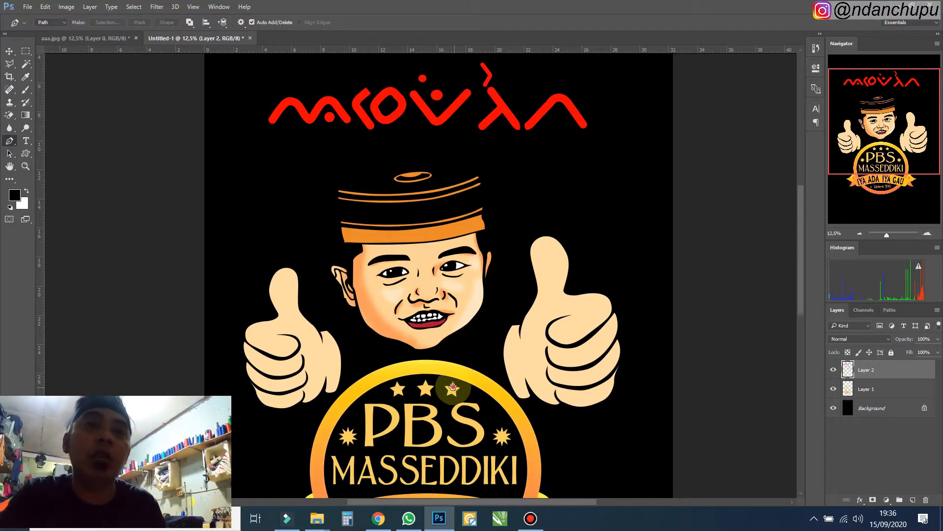
Step: Compare the contents of Layer 1 and Layer 2 by hiding and showing each of them
scroll(465, 339, "down", 2)
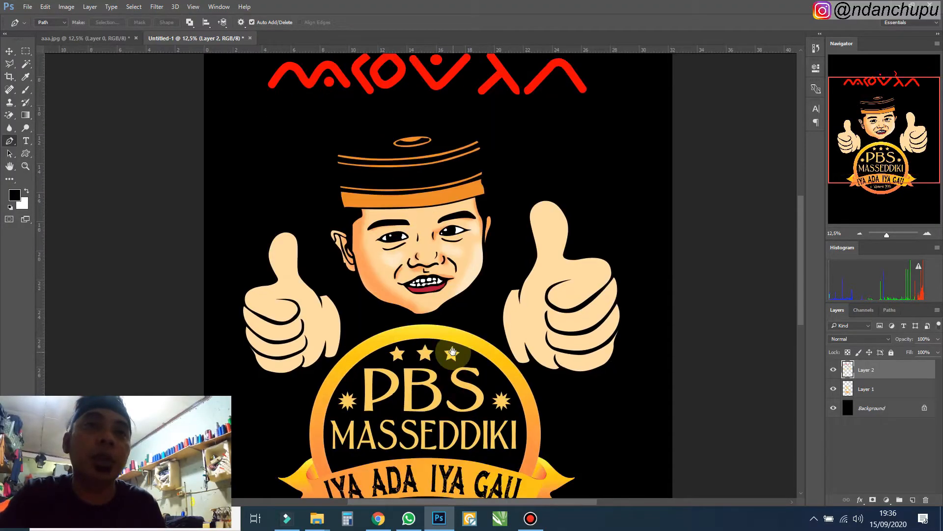
left_click(834, 369)
left_click(834, 390)
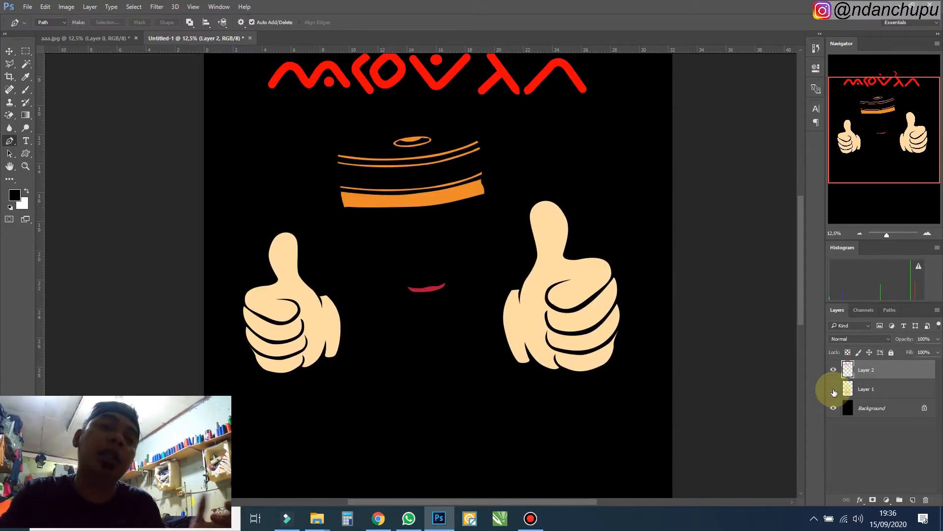
left_click(833, 391)
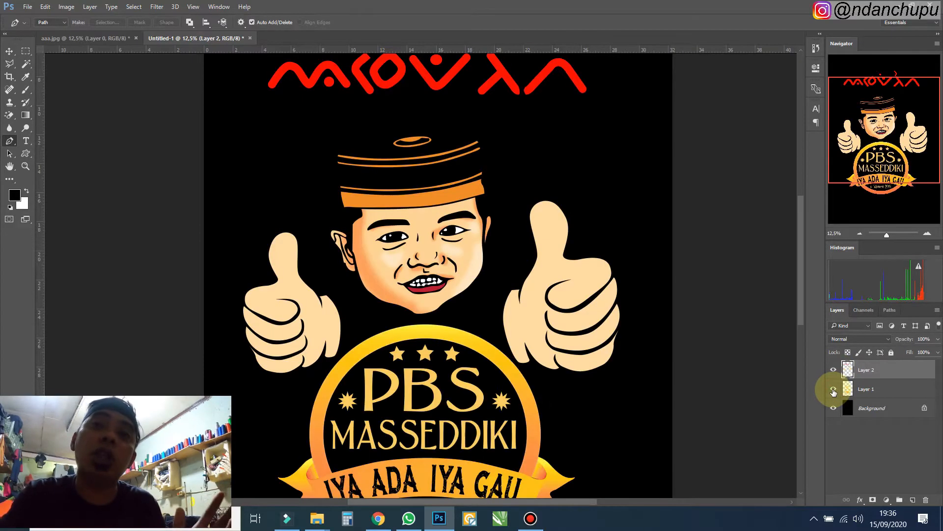
left_click(833, 370)
left_click(834, 391)
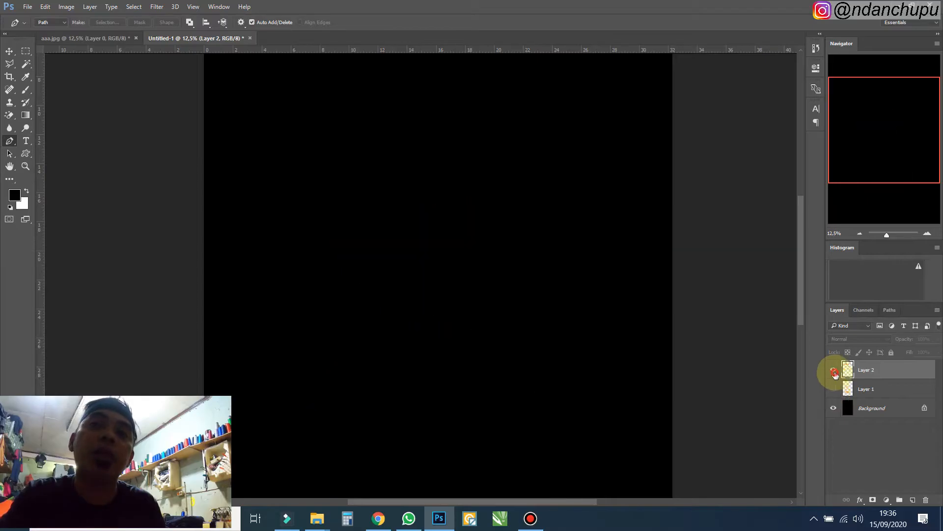
left_click(834, 389)
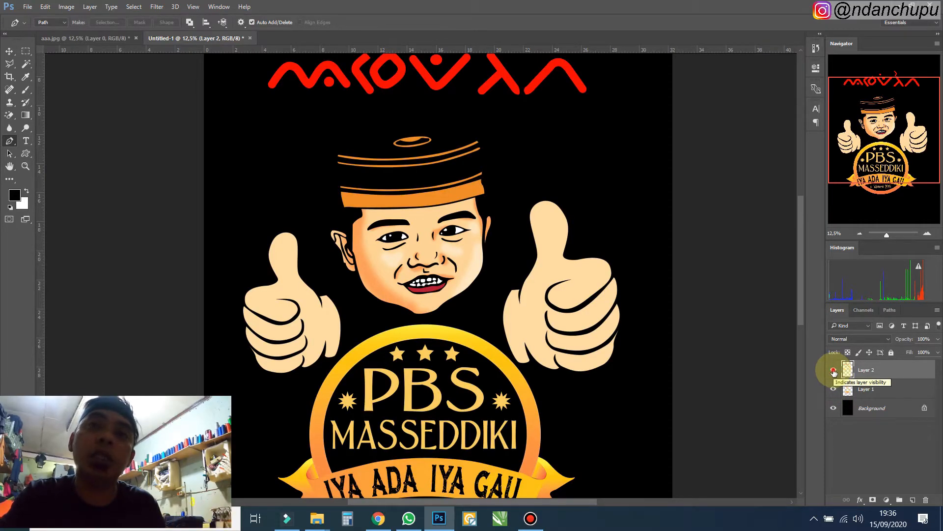
Step: Hide Layer 2, then rename Layer 1 as raster and Layer 2 as vector
left_click(834, 370)
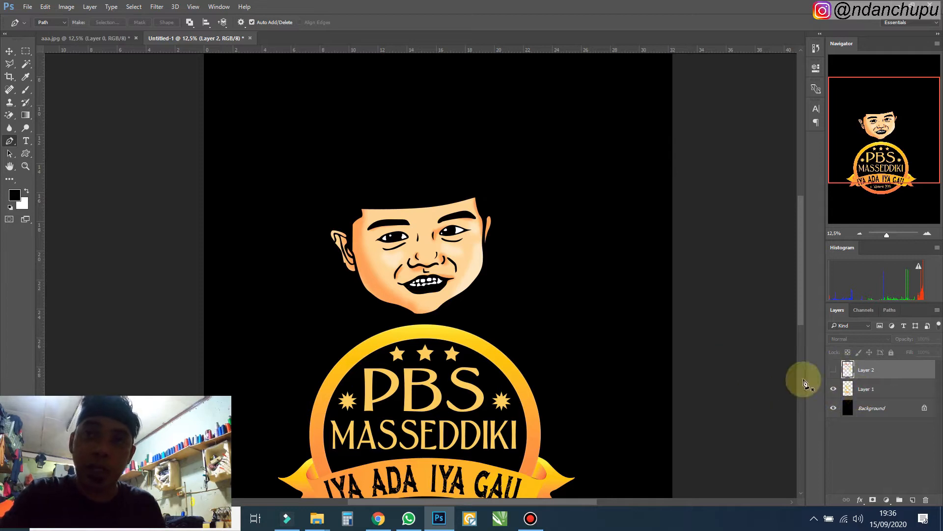
left_click(867, 389)
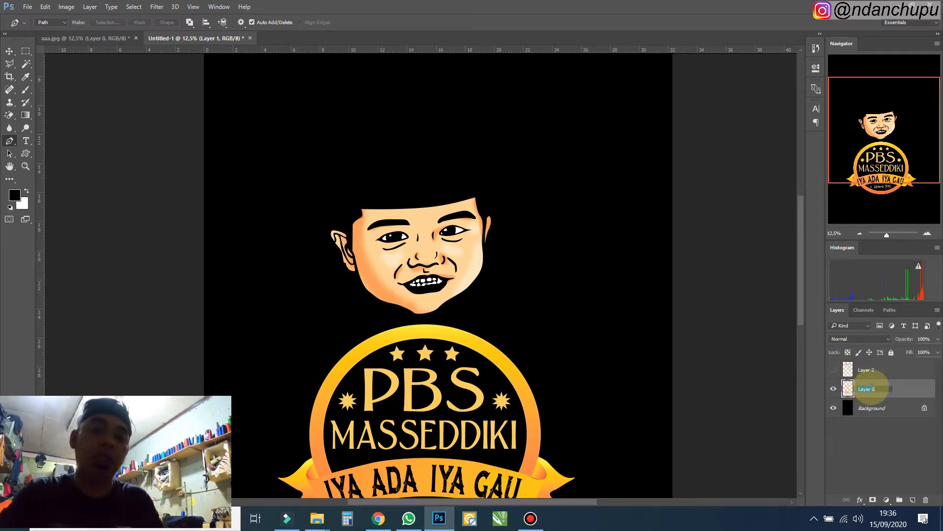
type("raster")
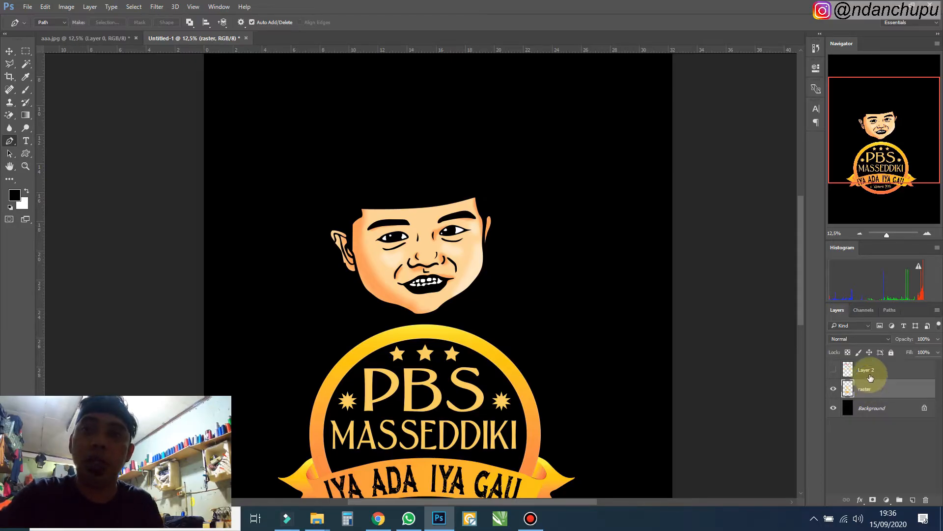
double_click(868, 371)
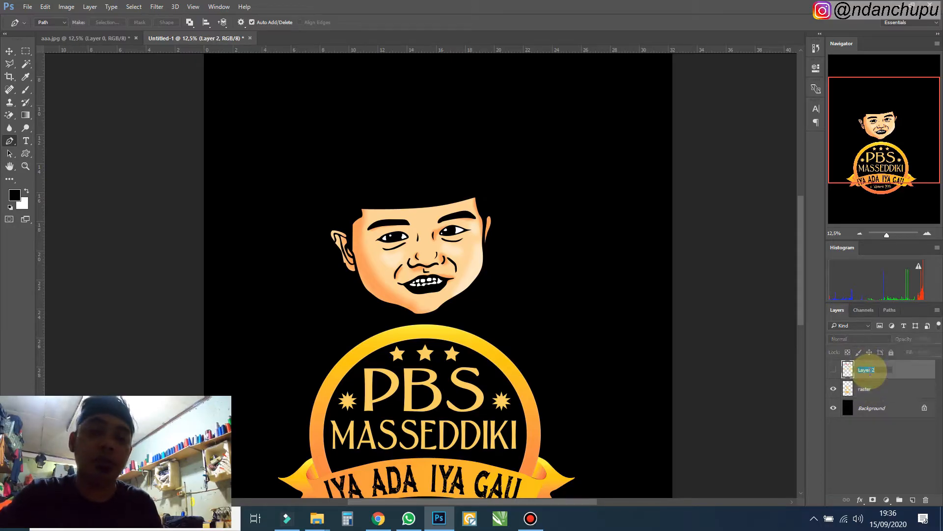
type("vector")
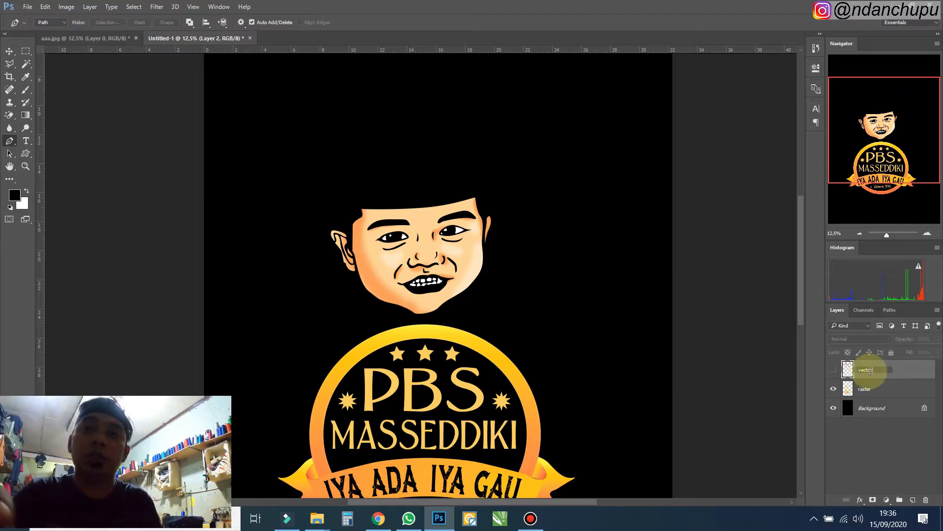
key("Return")
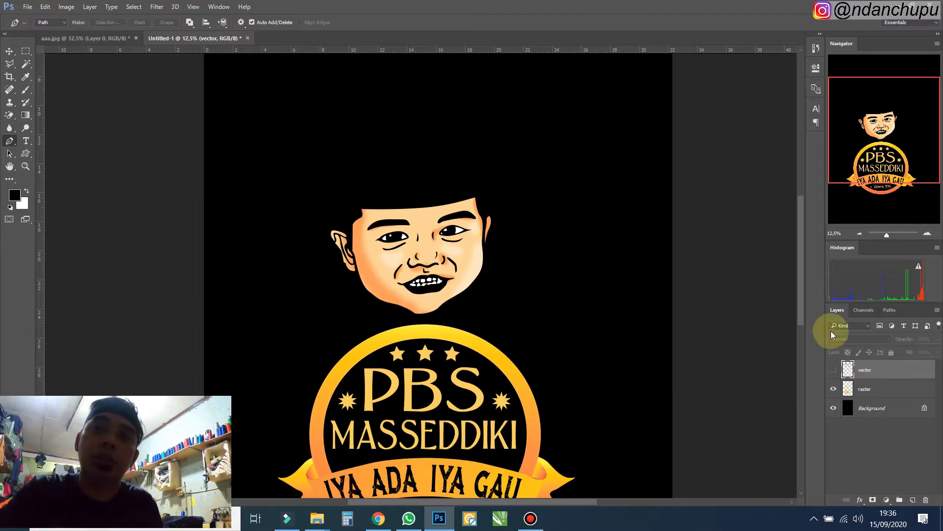
Step: Make the raster layer the active layer, leaving the vector layer unselected
left_click(865, 392)
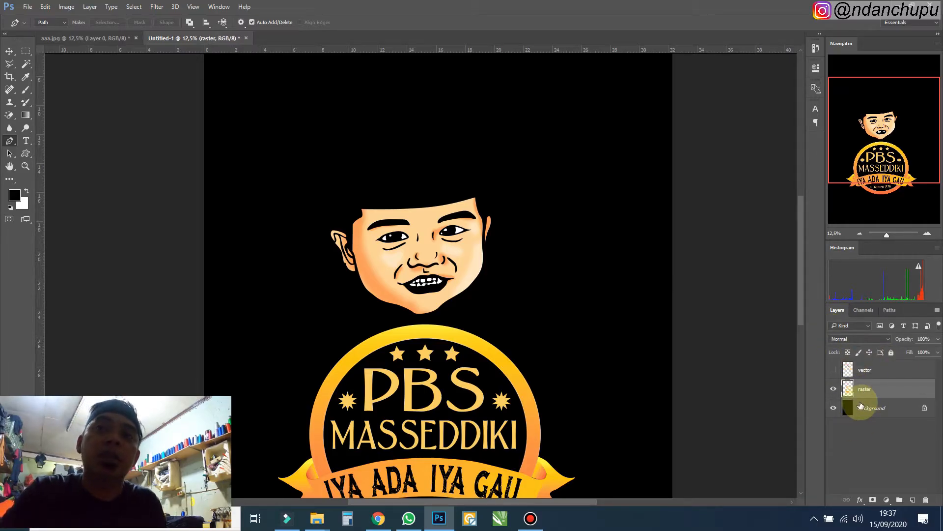
left_click_drag(908, 157, 905, 169)
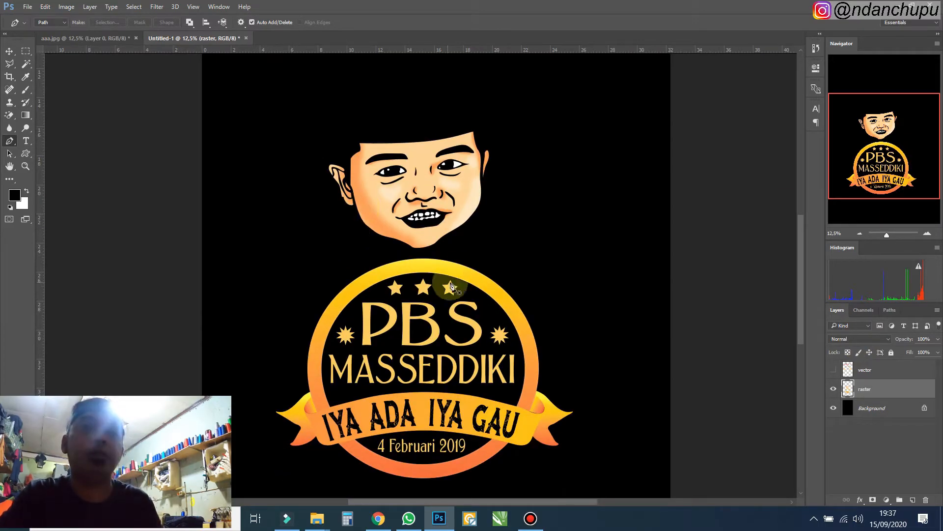
left_click_drag(446, 268, 449, 266)
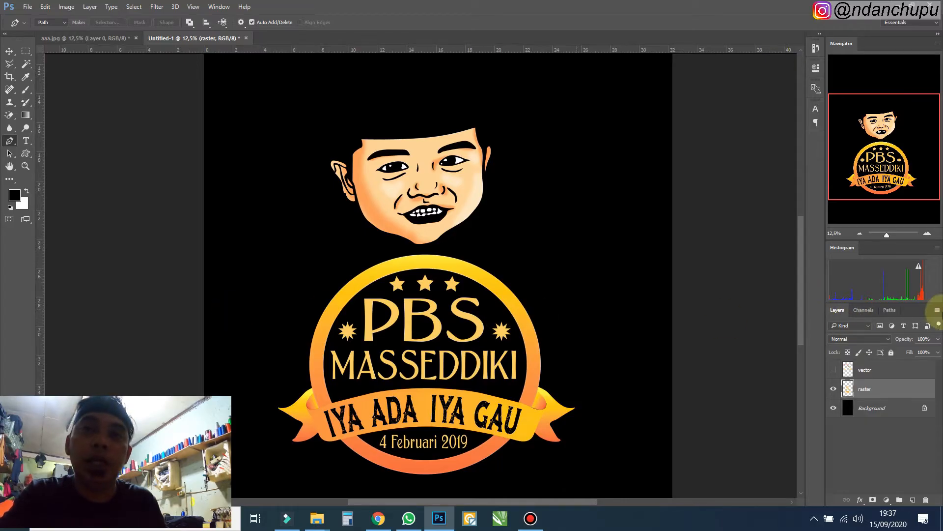
left_click(882, 377)
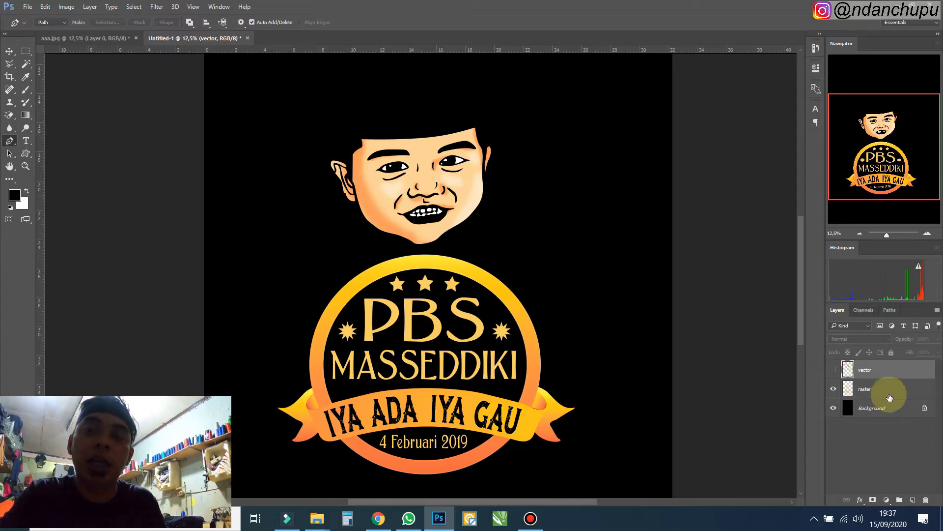
left_click(898, 396)
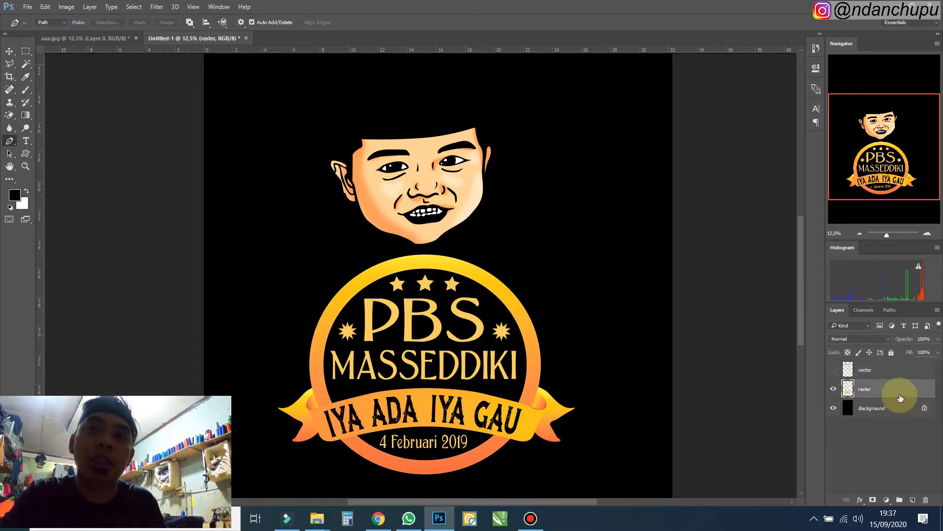
Step: Add a new channel, set it to indicate Spot Color and name it dasar bahan
left_click(870, 309)
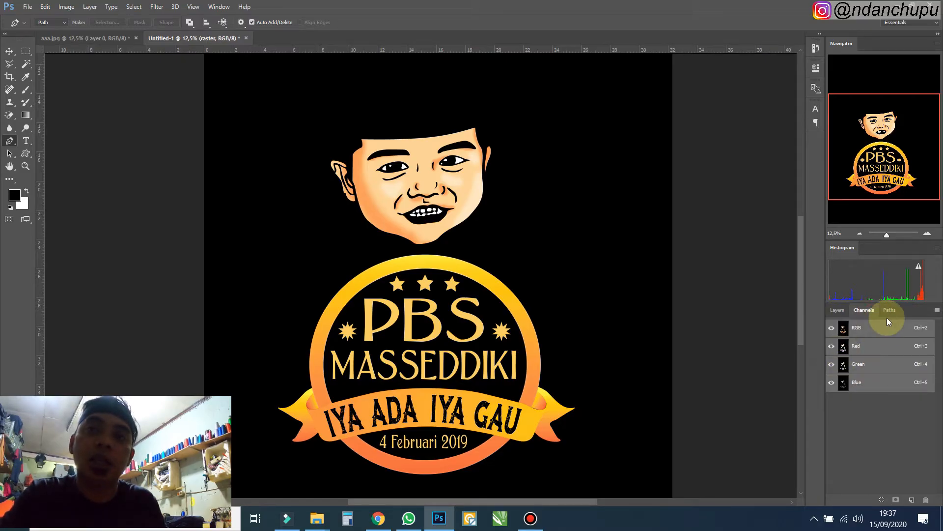
left_click(912, 500)
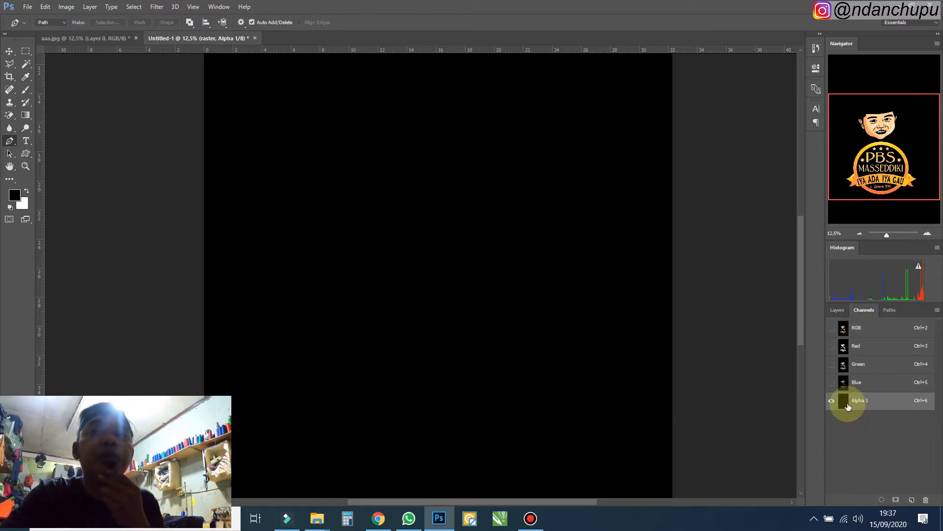
double_click(843, 400)
left_click(685, 194)
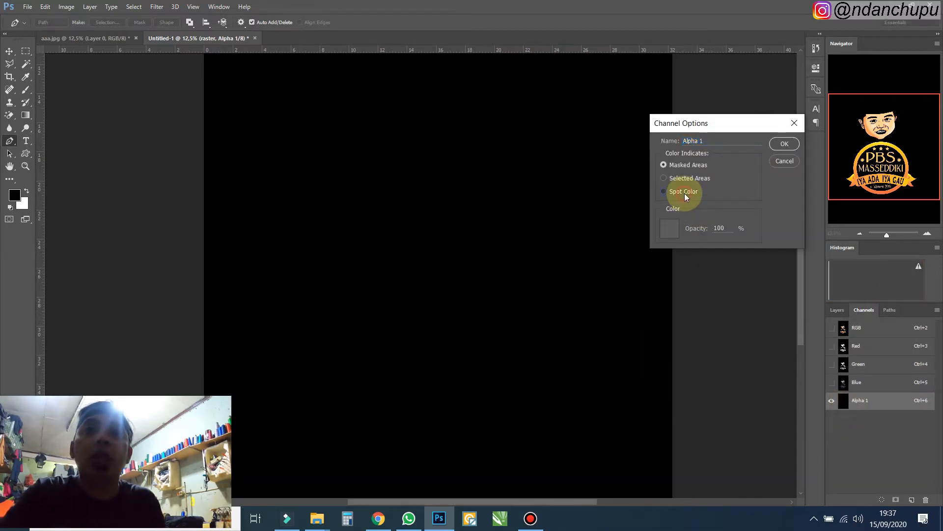
type("dasar baha")
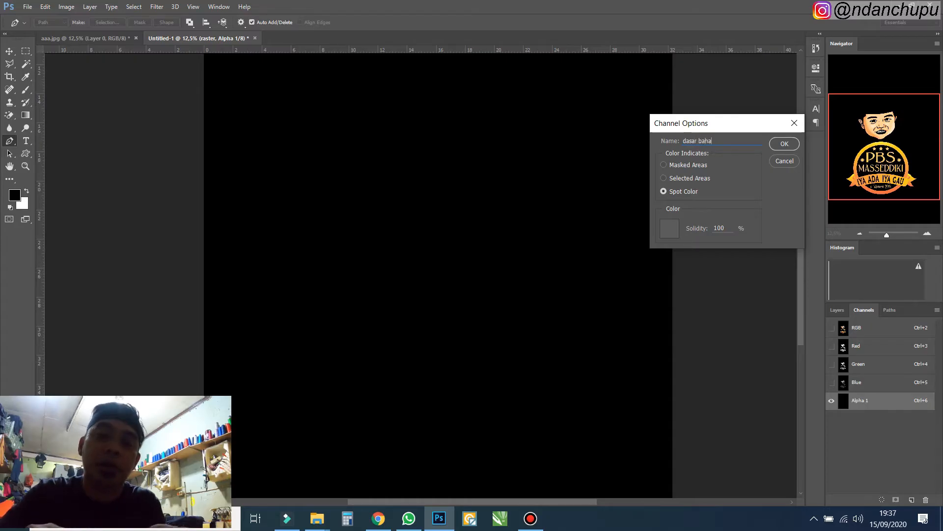
type("n")
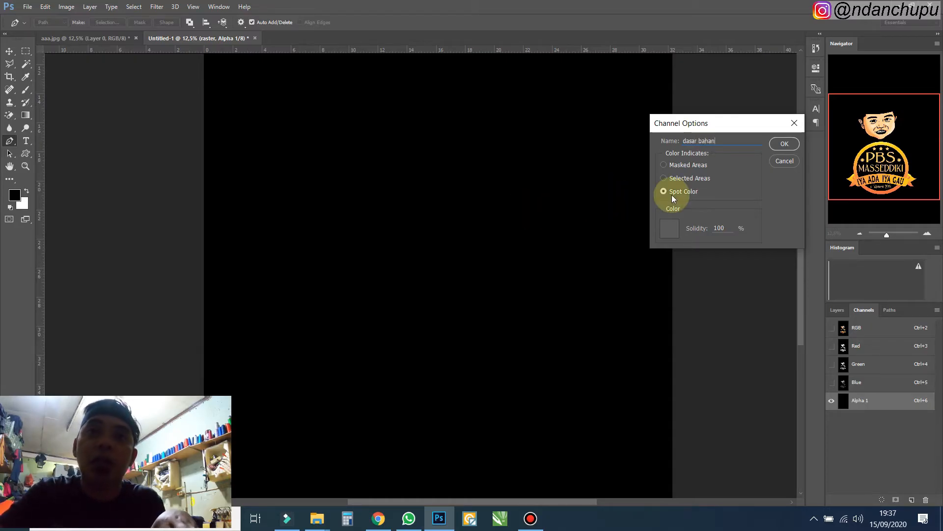
Step: Set the dasar bahan spot colour to black (000000) at 100% solidity and apply the channel options
left_click(670, 228)
left_click_drag(755, 444, 760, 449)
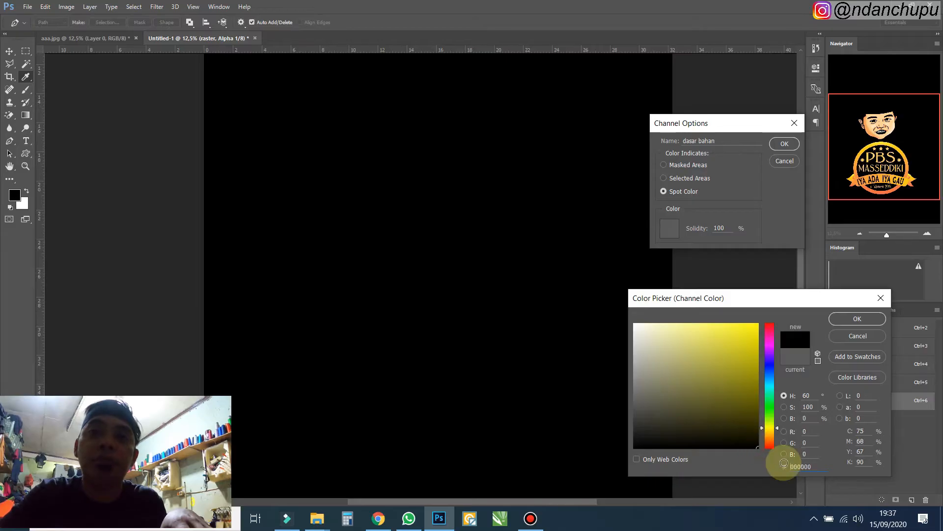
key("Return")
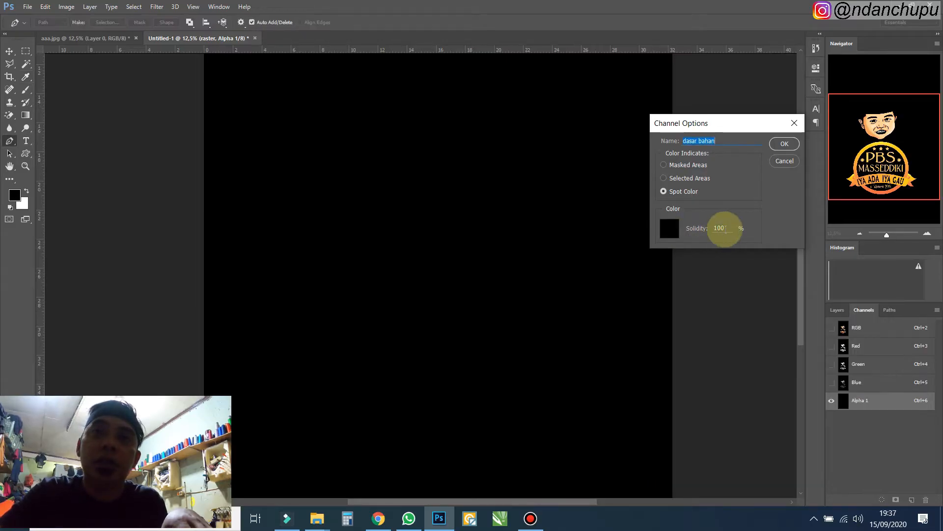
left_click_drag(726, 228, 702, 230)
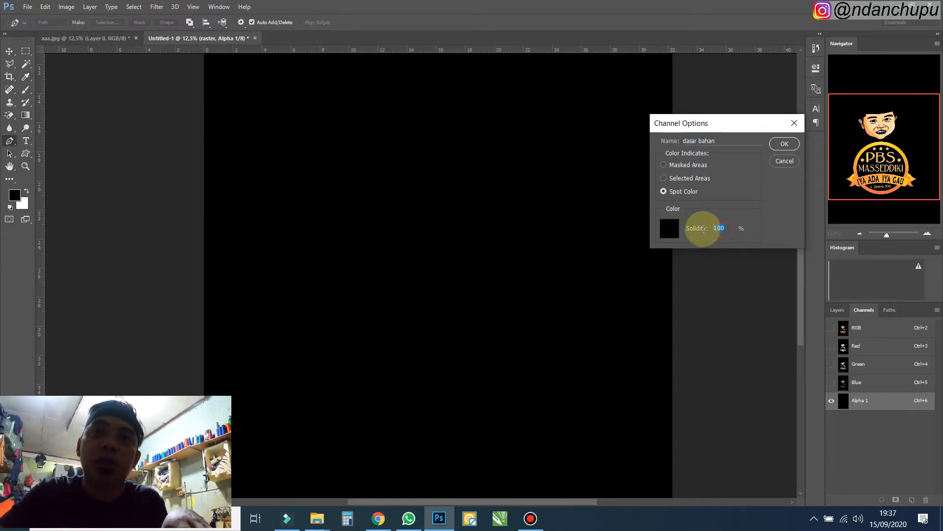
left_click(785, 144)
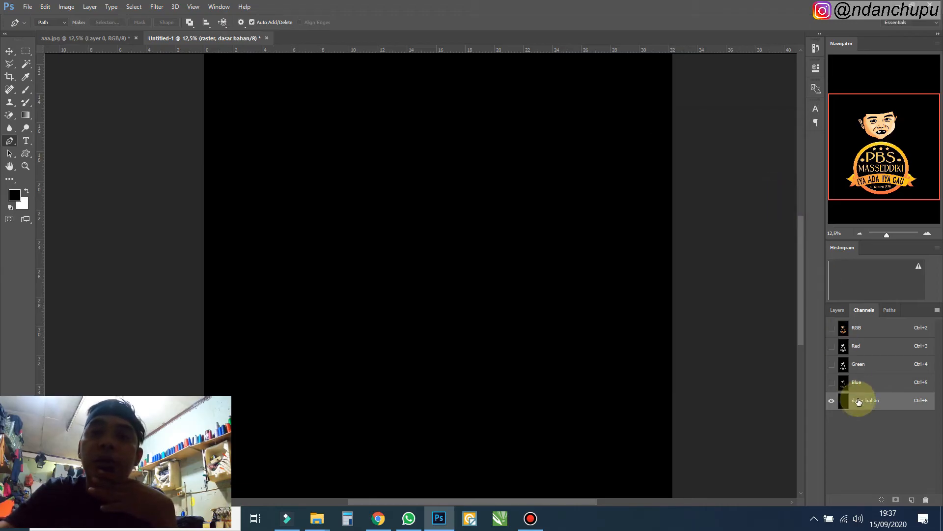
Step: Return to the RGB composite, load its bright areas as a selection and save that selection as a new channel
left_click(862, 334)
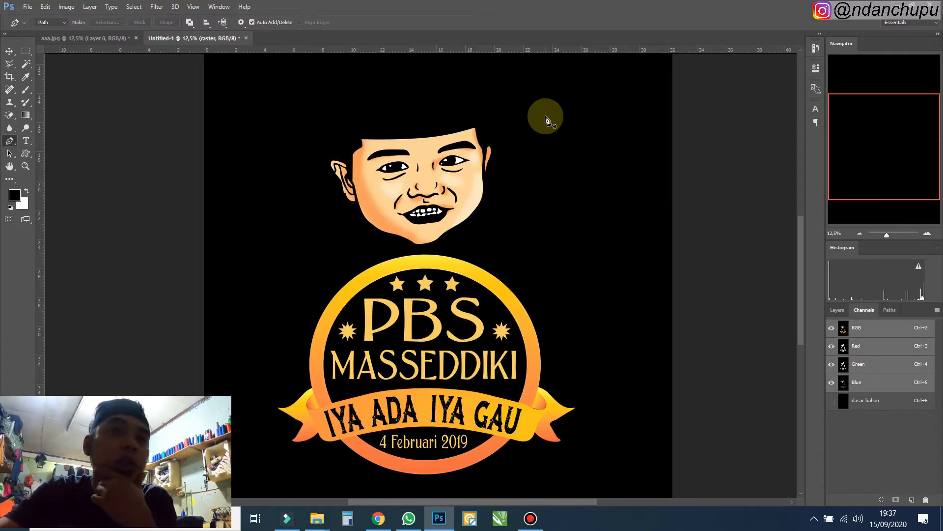
left_click(25, 50)
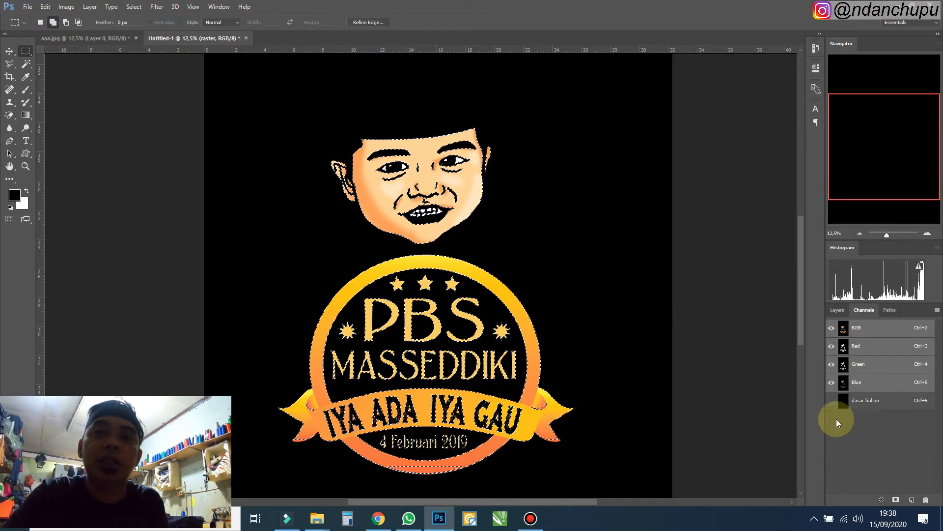
left_click(897, 500)
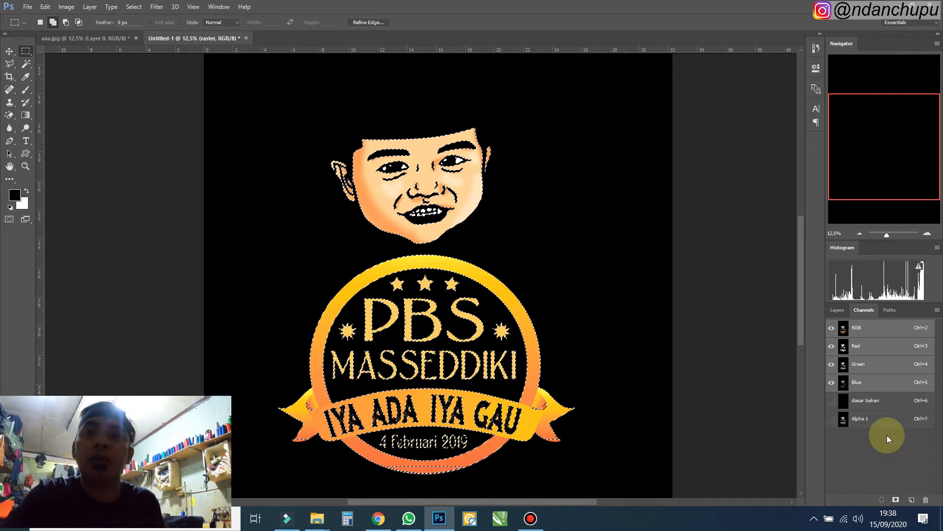
Step: Clear the selection, show the dasar bahan channel together with Alpha 1, and invert Alpha 1
left_click(872, 422)
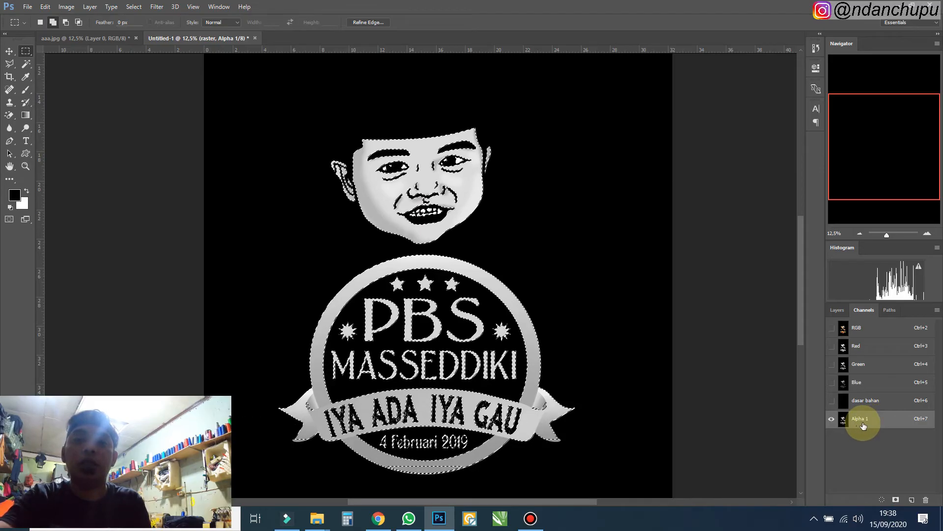
key("ctrl+d")
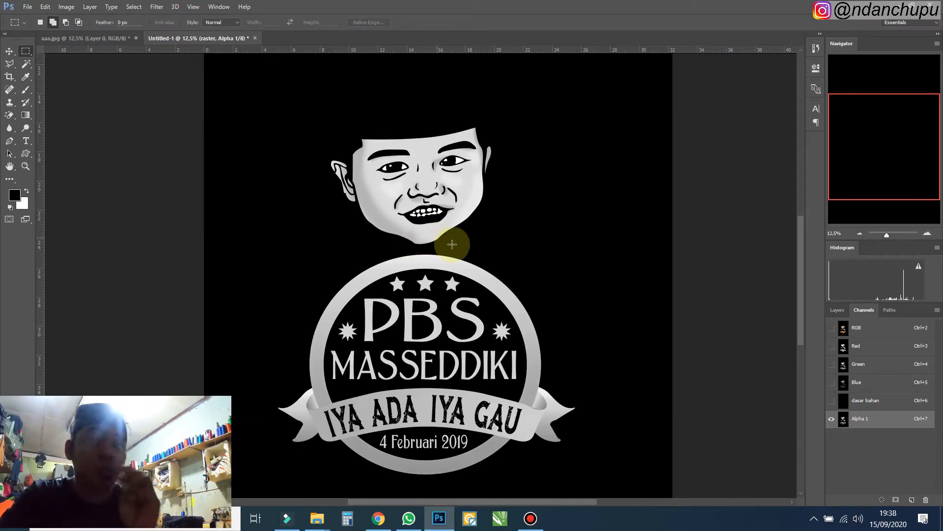
left_click(832, 400)
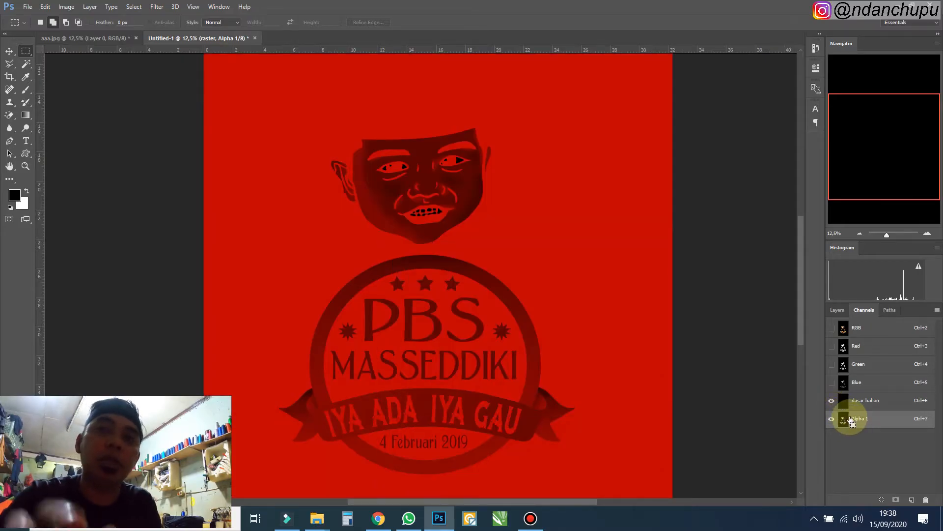
key("ctrl+i")
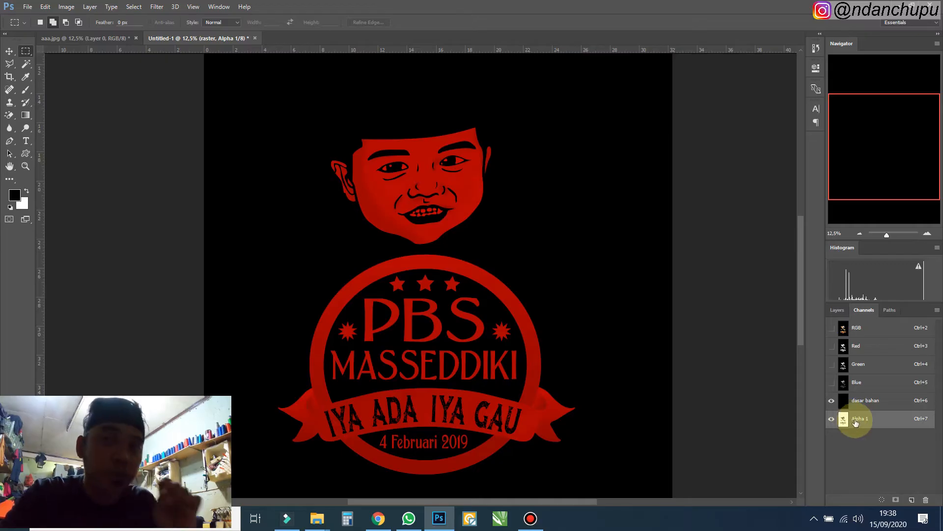
Step: Rename Alpha 1 as base putih 1 and make it a Spot Color channel with white as its colour
double_click(845, 420)
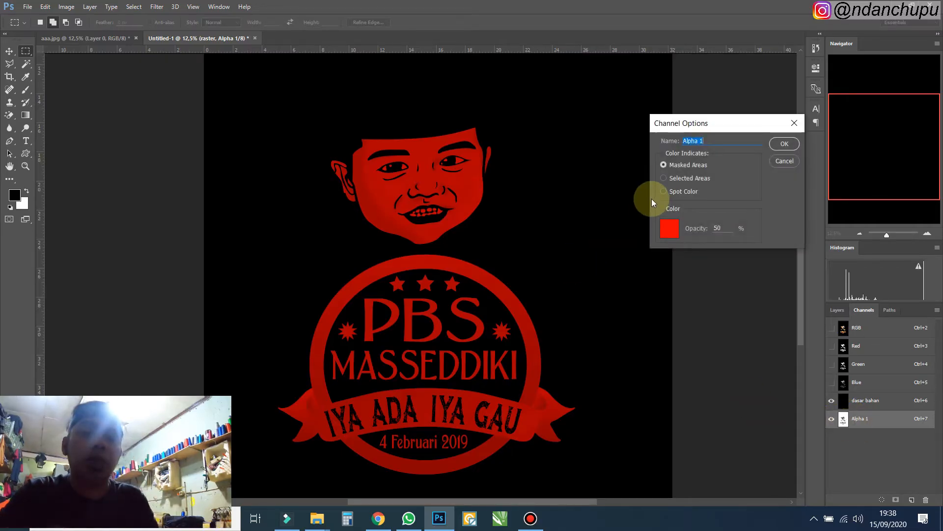
type("base puti")
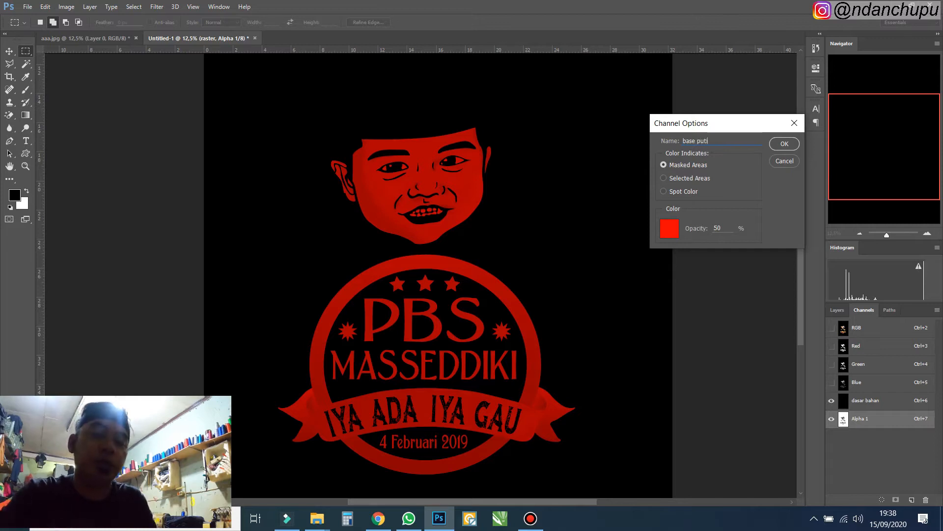
type("h 1")
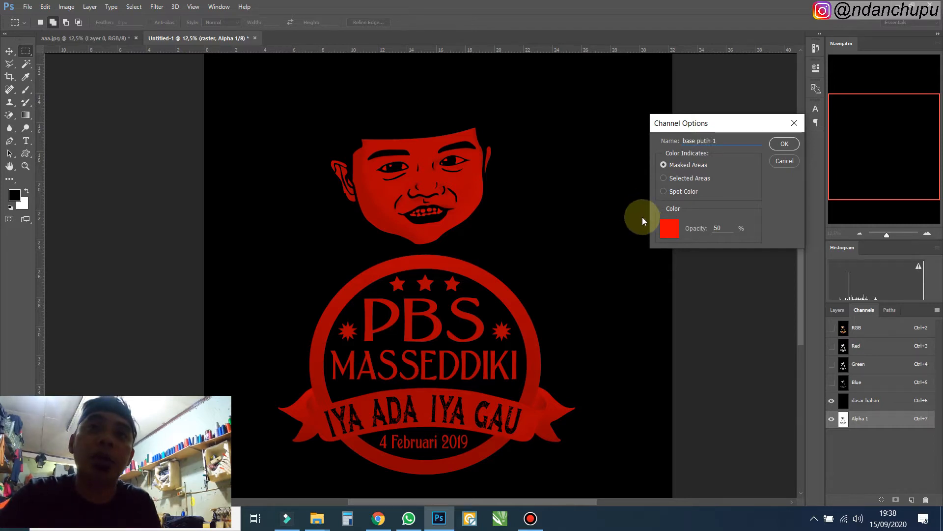
left_click(664, 192)
left_click(669, 228)
left_click_drag(658, 331, 615, 307)
left_click(839, 320)
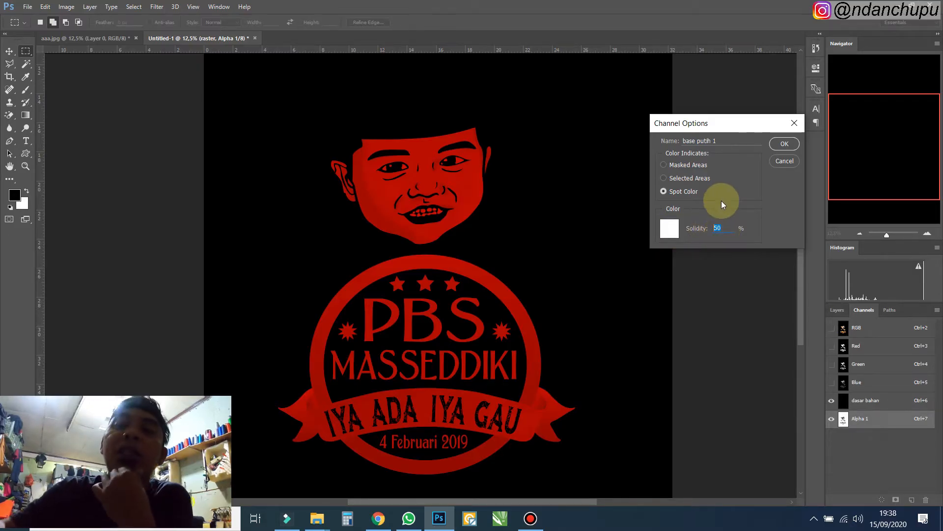
Step: Try 85% solidity for the base putih 1 channel, settle on 90% and apply the channel options
type("9")
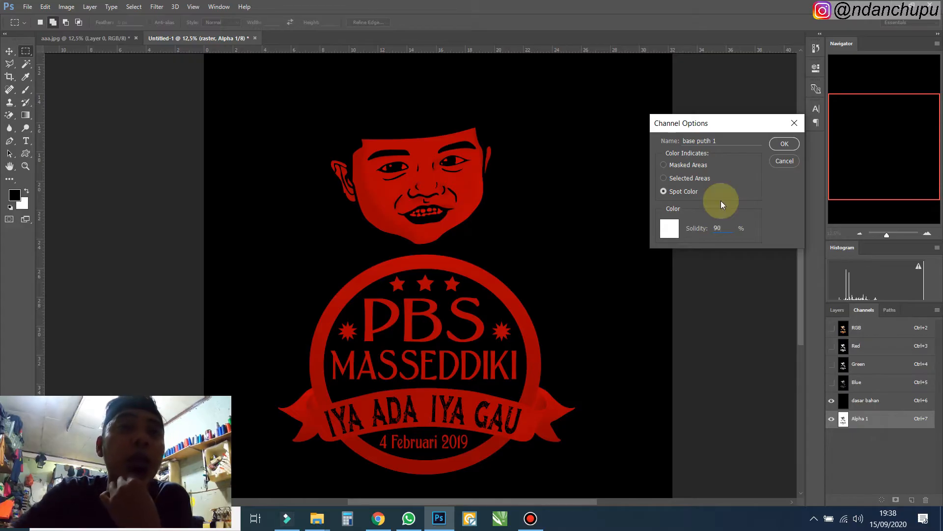
left_click(692, 233)
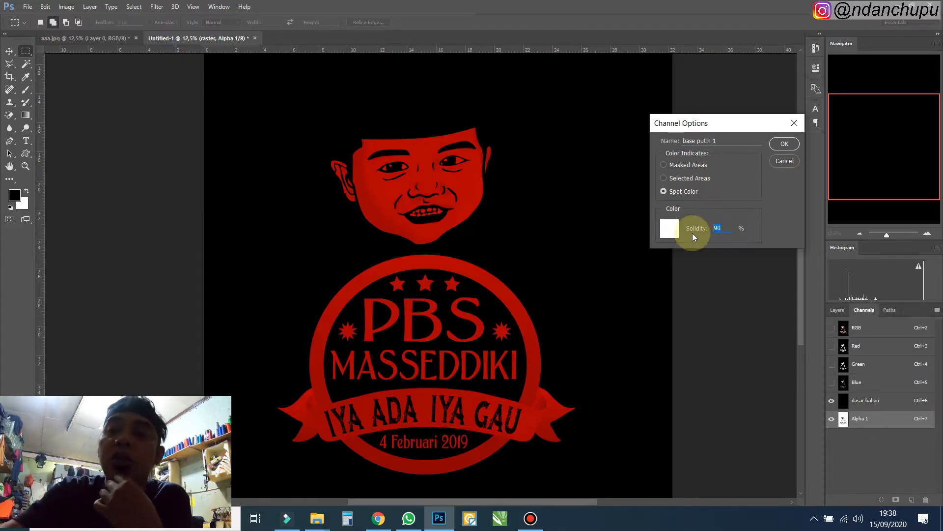
type("85")
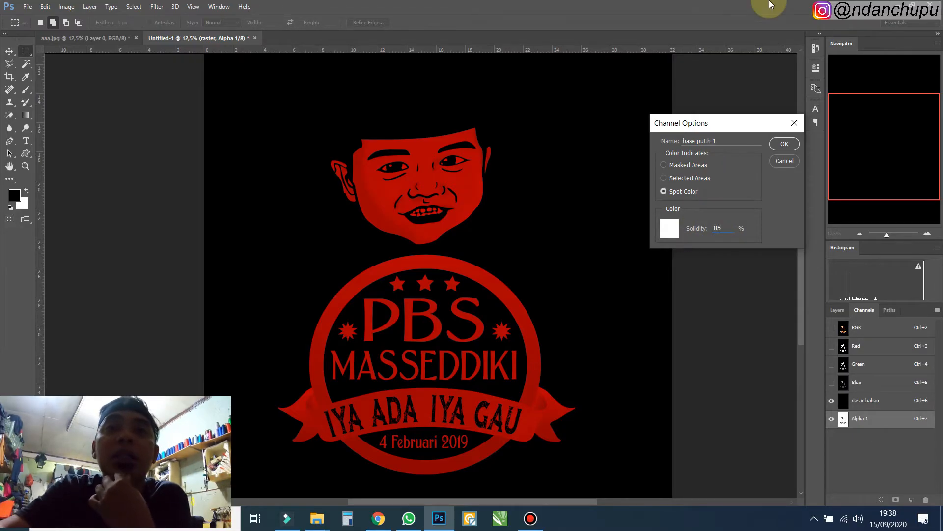
left_click_drag(729, 228, 712, 228)
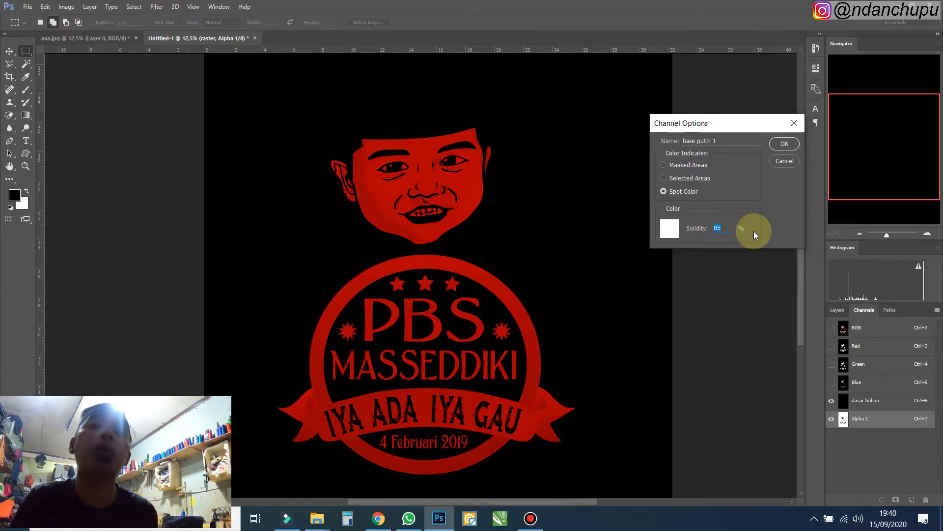
type("90")
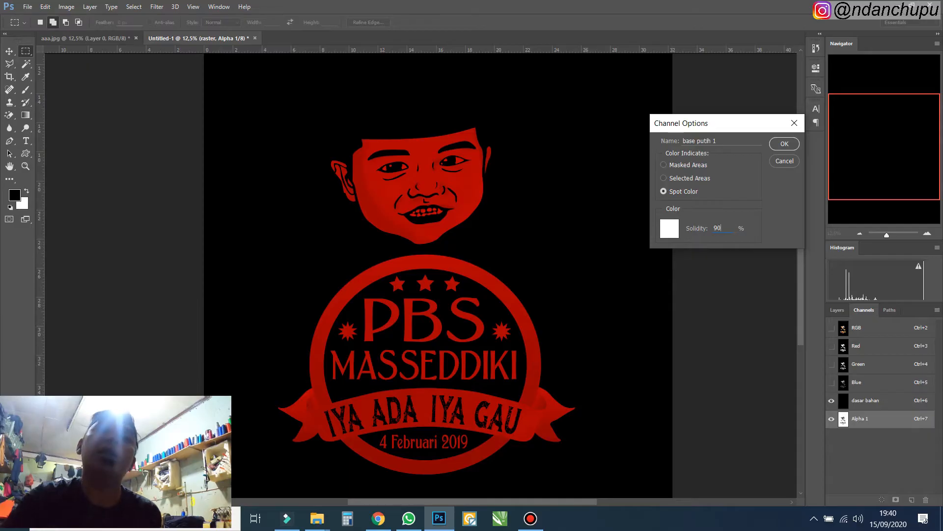
left_click(785, 144)
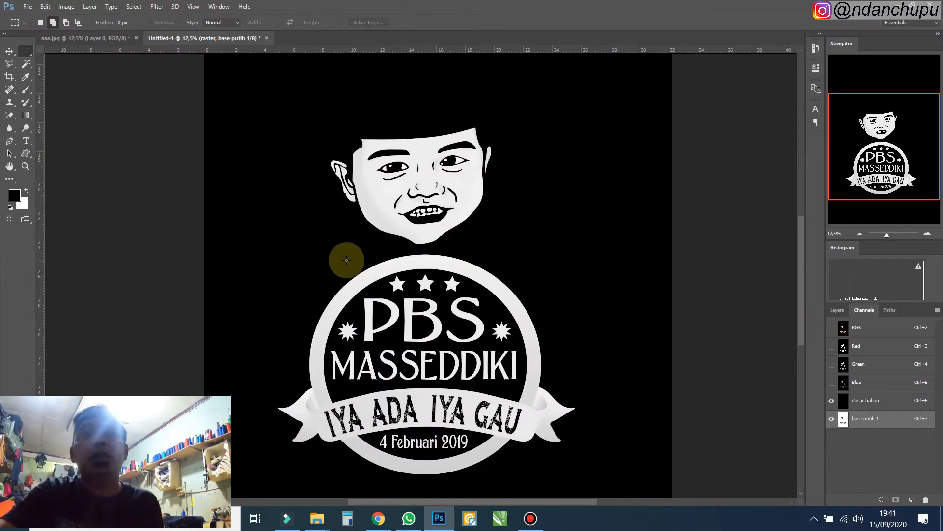
Step: Return to the RGB composite, select the inverted Reds with Color Range and save that selection as a new channel
left_click(857, 234)
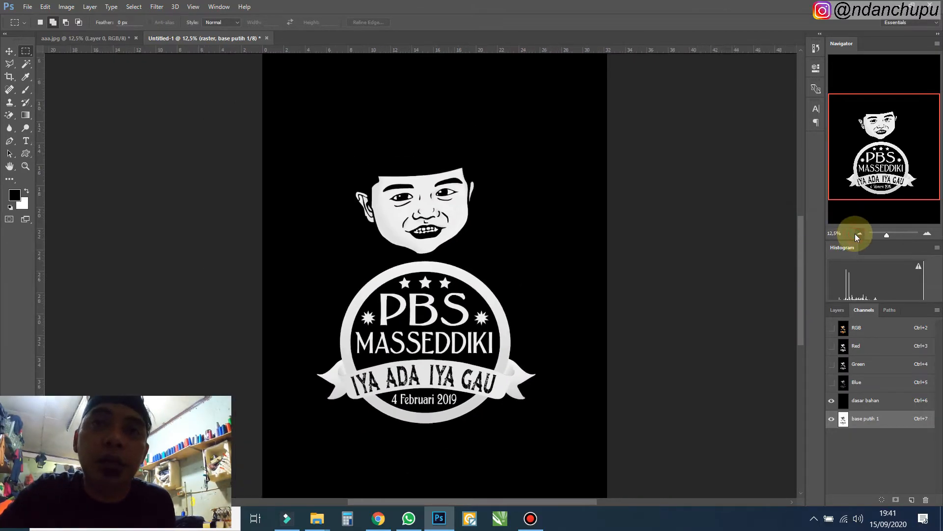
left_click(858, 329)
left_click_drag(886, 237, 885, 235)
right_click(385, 173)
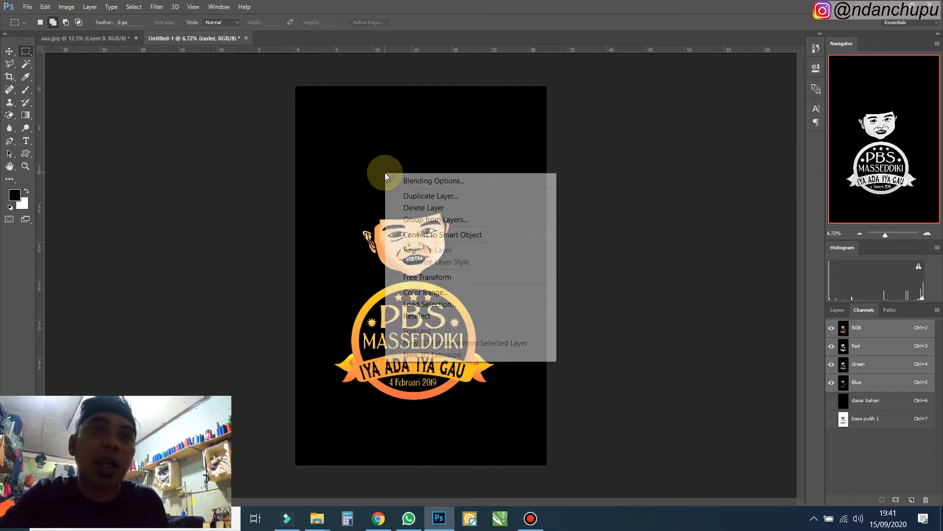
right_click(321, 158)
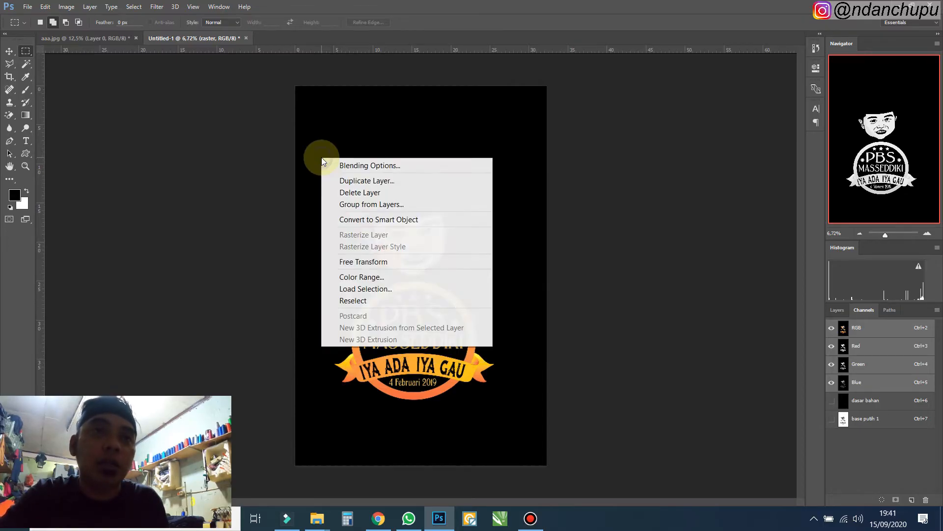
left_click(385, 277)
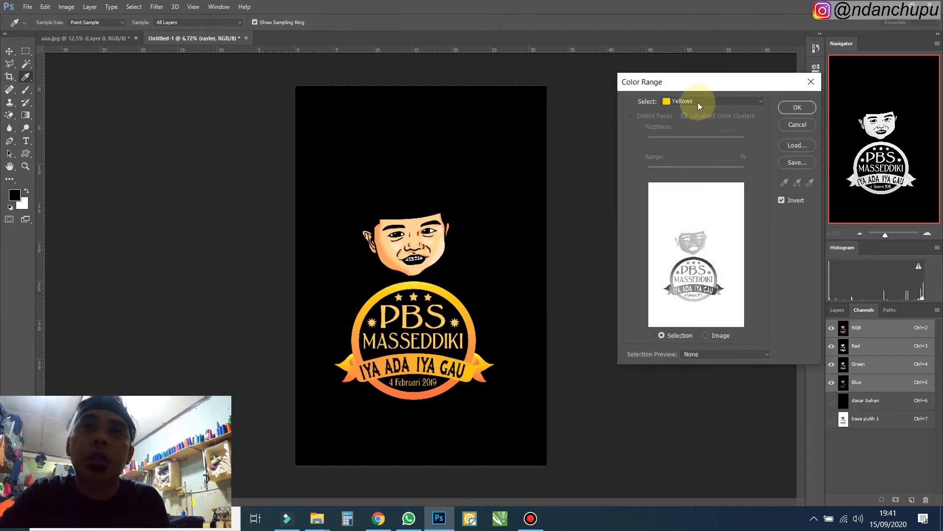
left_click(698, 103)
left_click(683, 130)
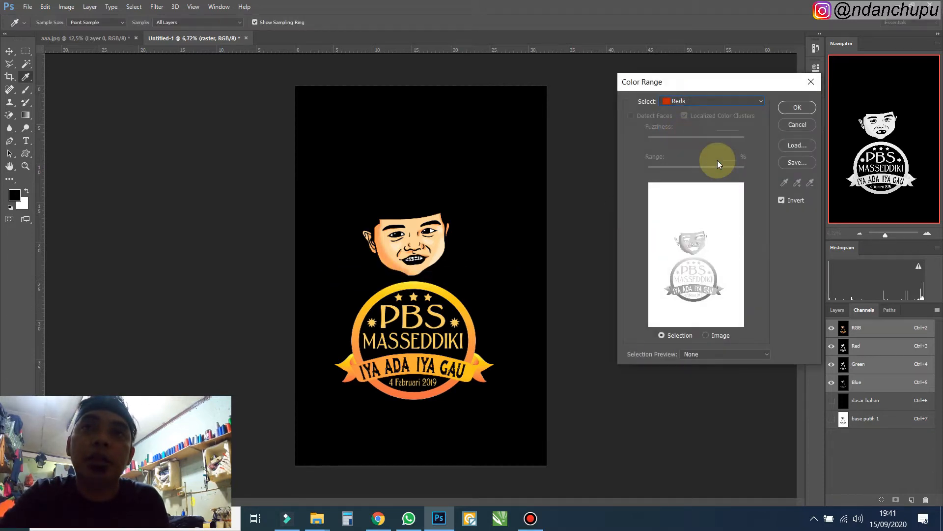
left_click(780, 200)
left_click(781, 200)
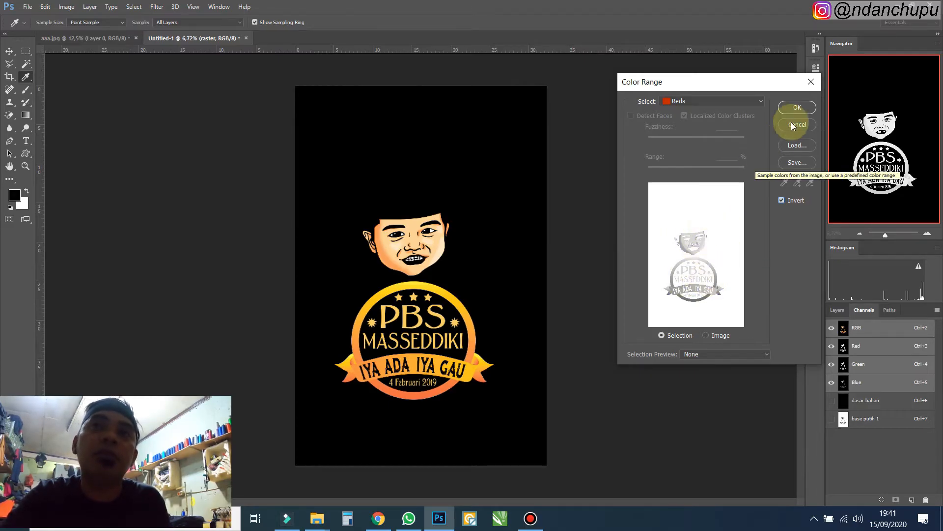
left_click(793, 108)
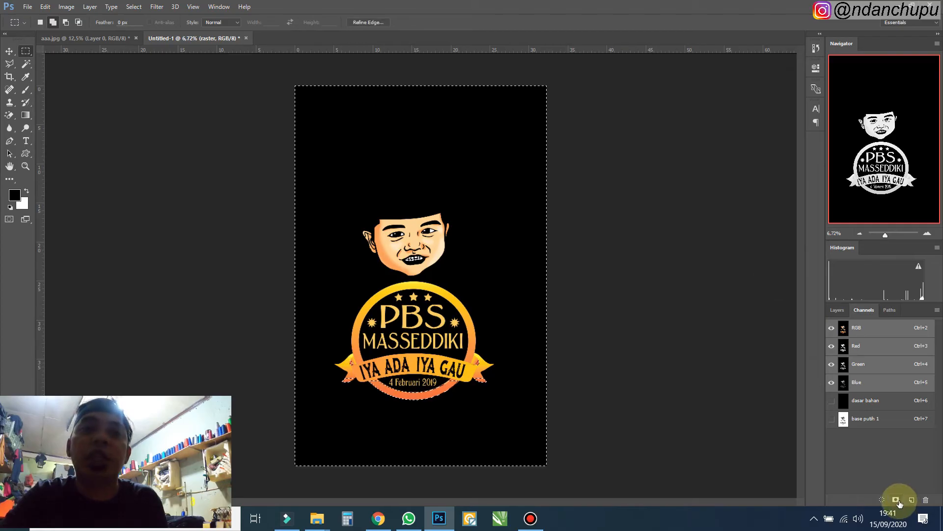
left_click(896, 499)
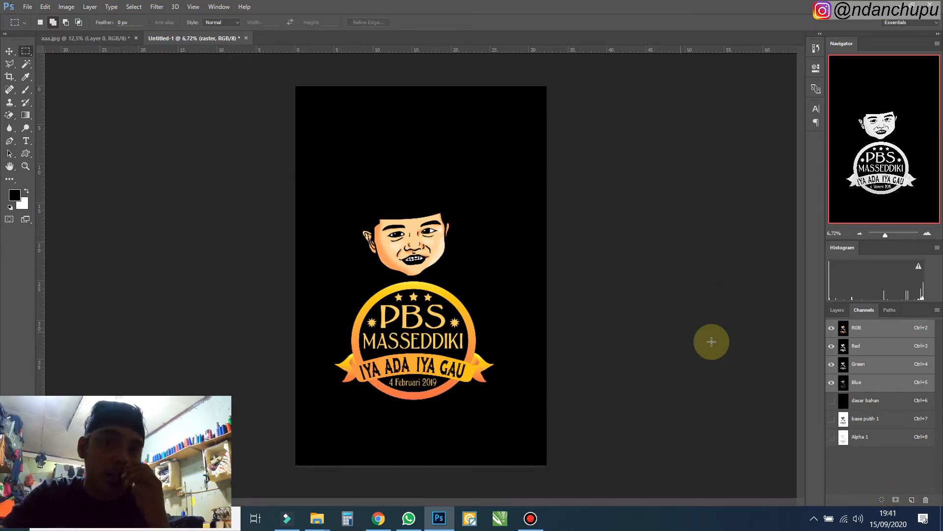
Step: Select the Alpha 1 channel and show it together with the base putih 1 and dasar bahan channels
left_click(843, 437)
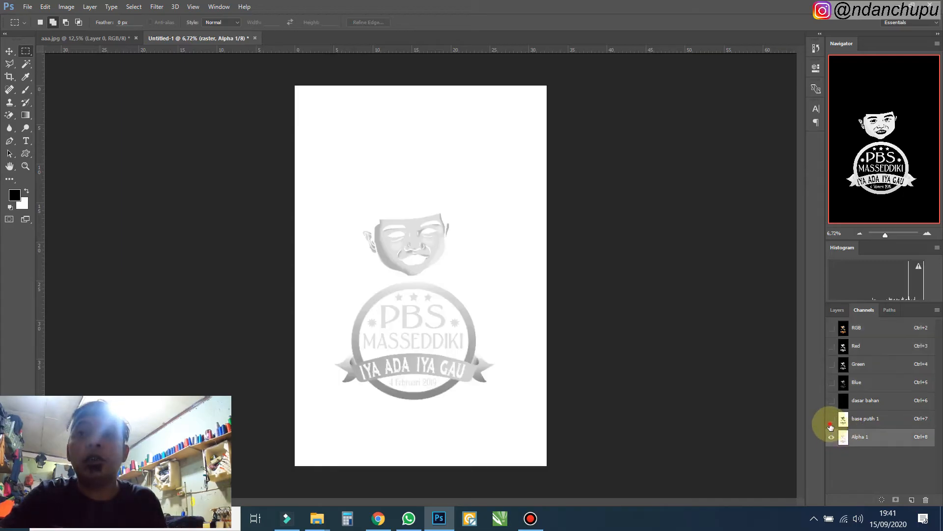
left_click(832, 418)
left_click(832, 400)
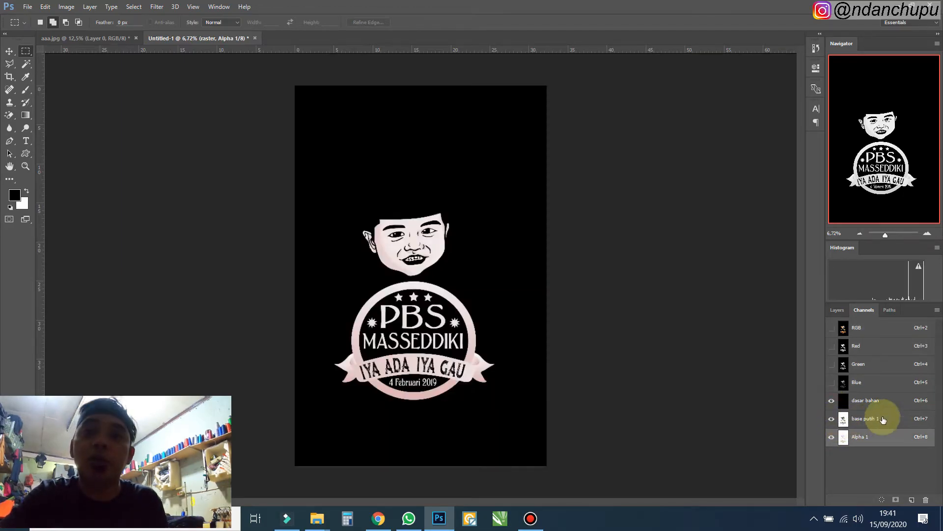
left_click(841, 439)
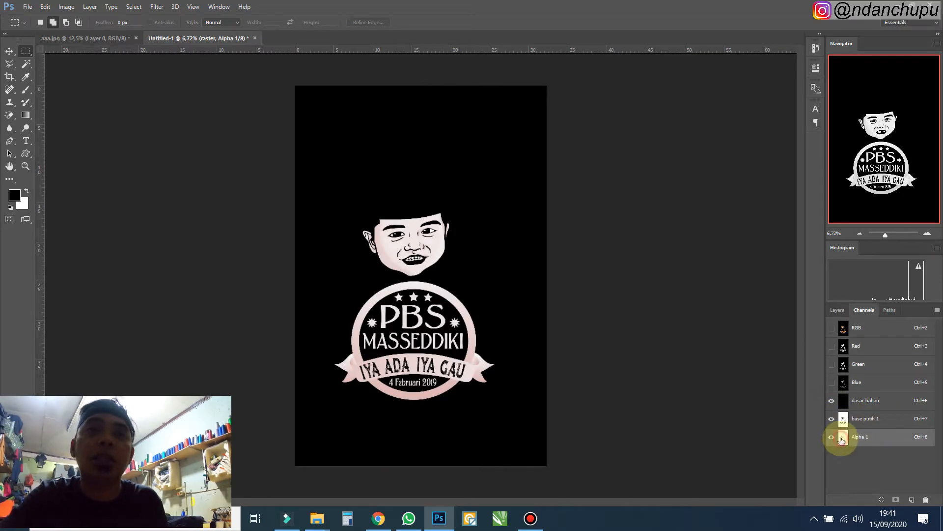
Step: Rename Alpha 1 as merah2, make it a Spot Color channel with red ff0000 and apply the channel options
double_click(842, 438)
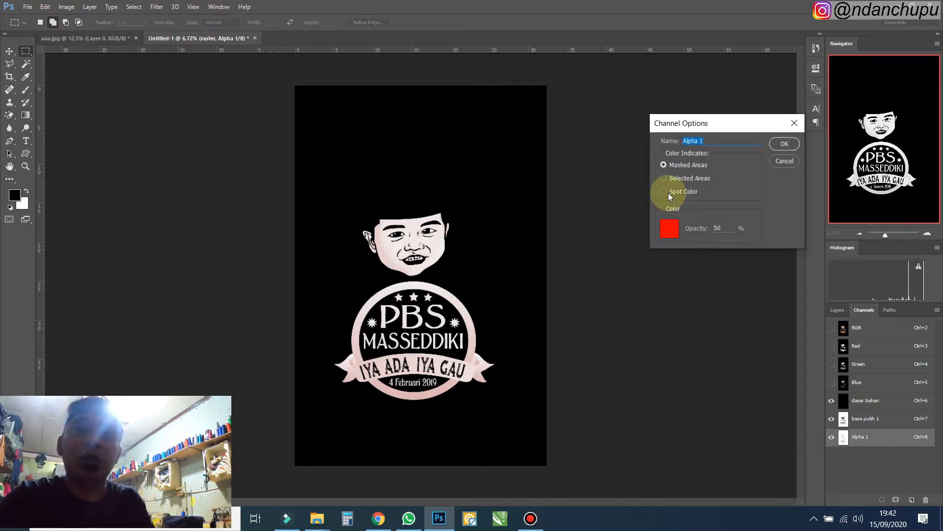
left_click(664, 191)
type("merah2")
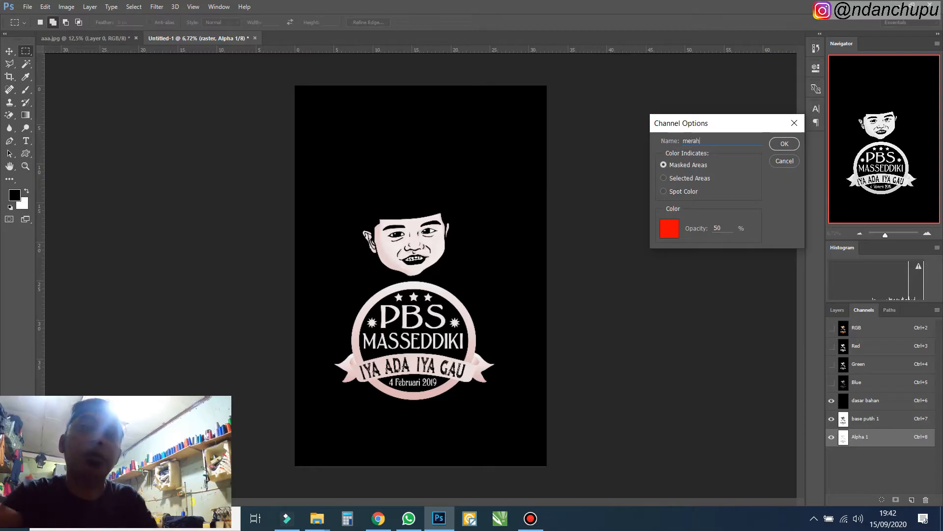
left_click(669, 228)
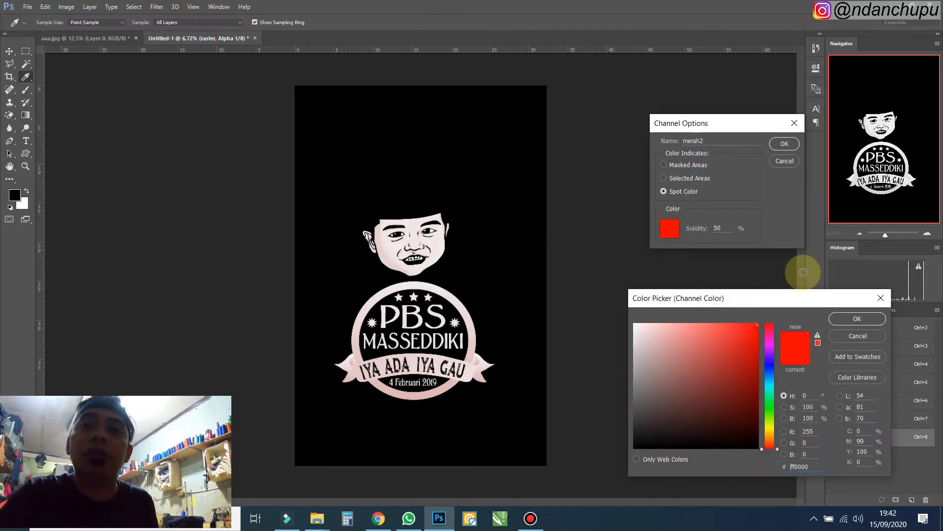
left_click(842, 319)
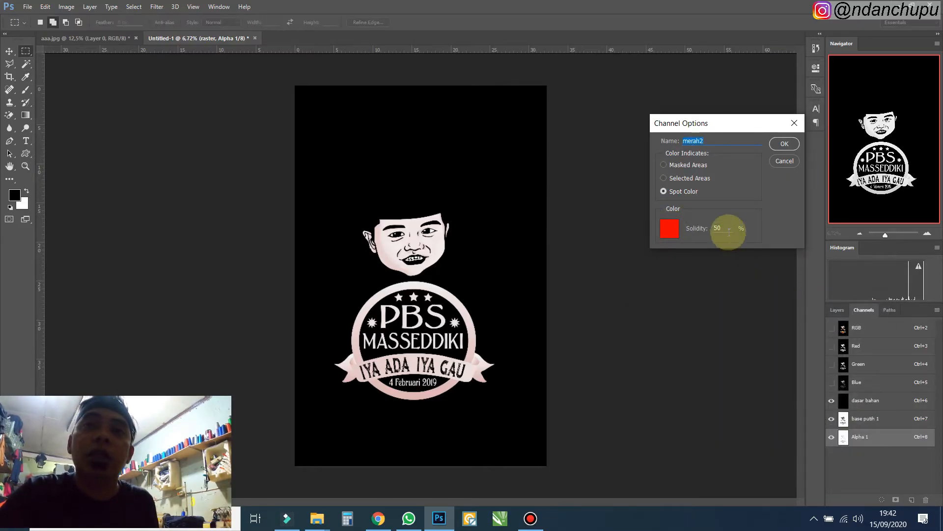
left_click(700, 236)
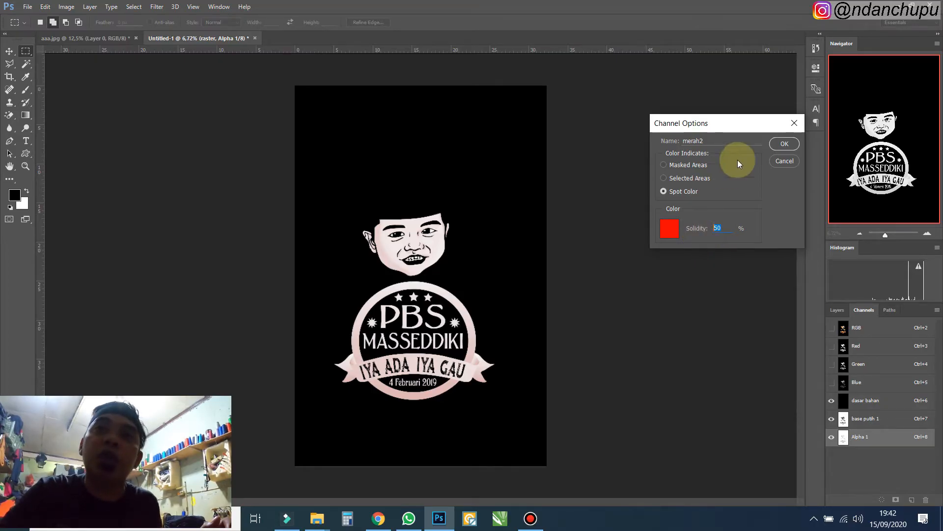
left_click(785, 144)
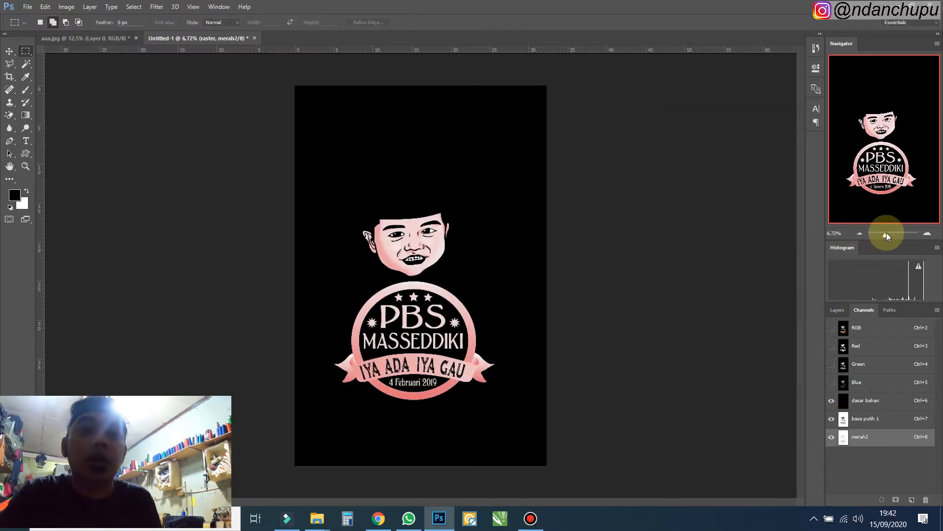
Step: Return to the RGB composite, select the inverted Yellows with Color Range and save that selection as a new channel
left_click_drag(885, 235, 887, 234)
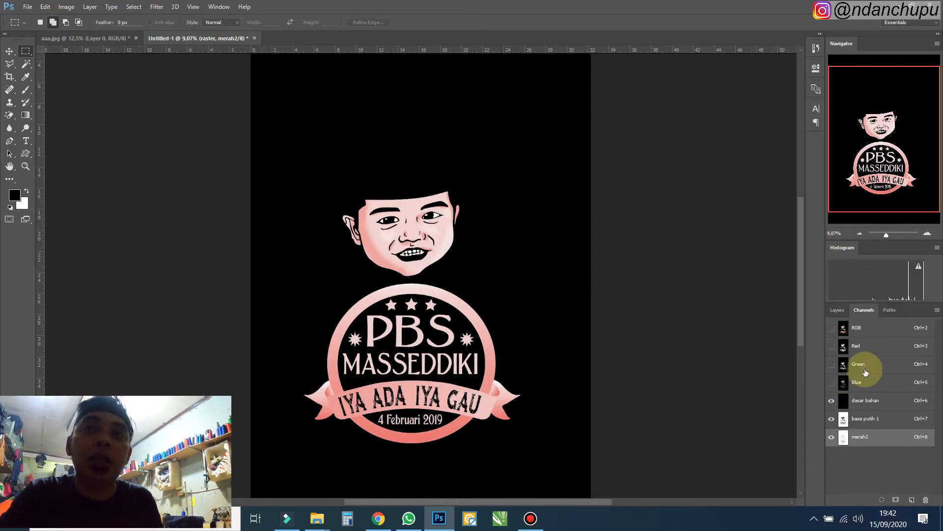
left_click(867, 332)
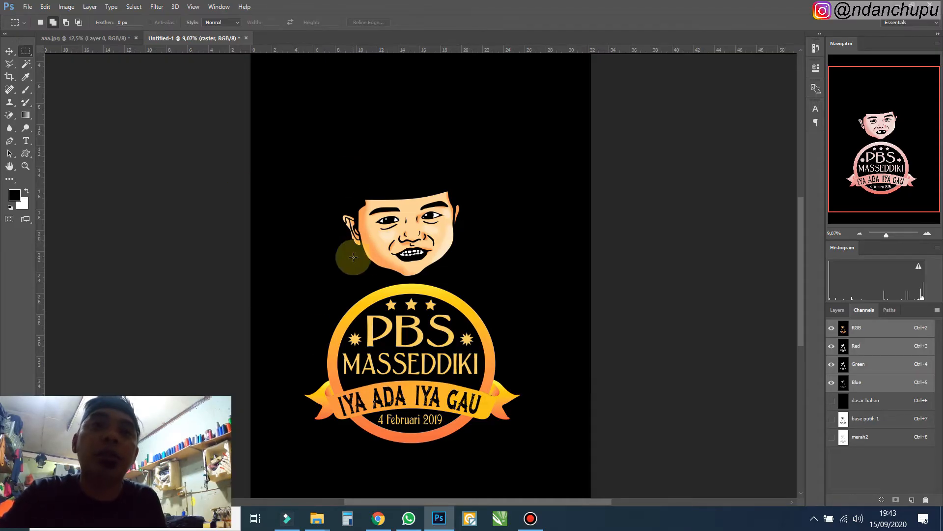
right_click(339, 183)
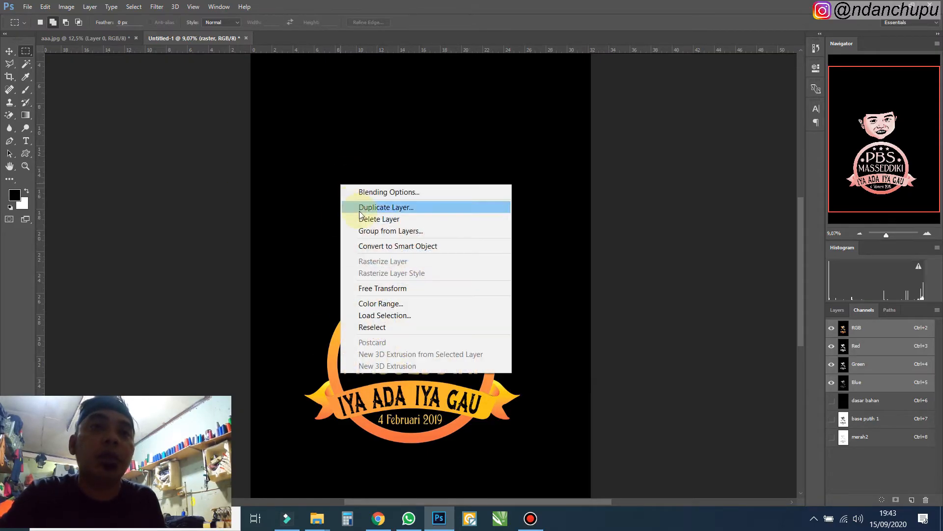
left_click(386, 304)
left_click(681, 101)
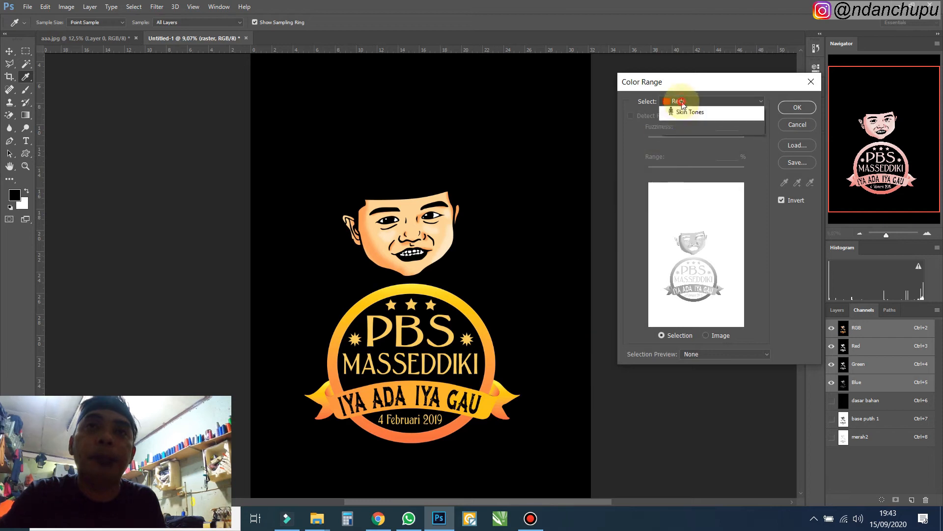
left_click(686, 140)
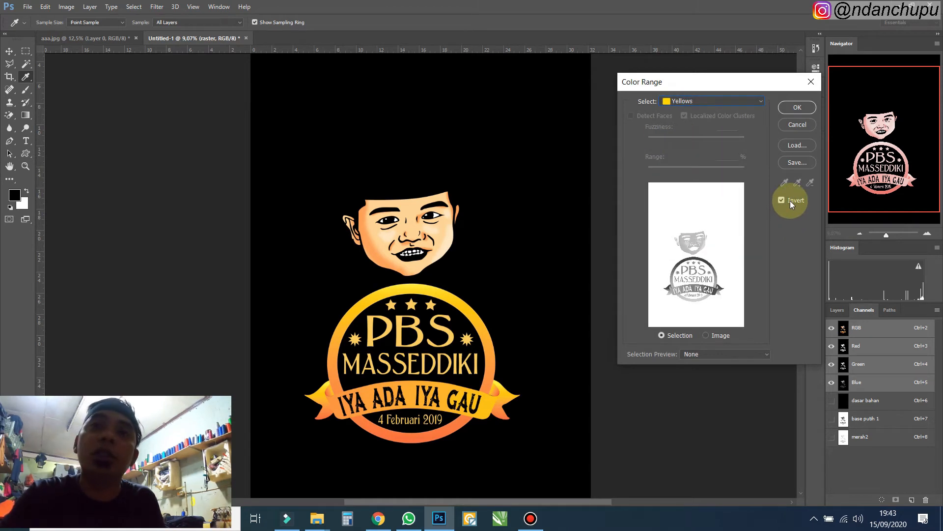
left_click(805, 110)
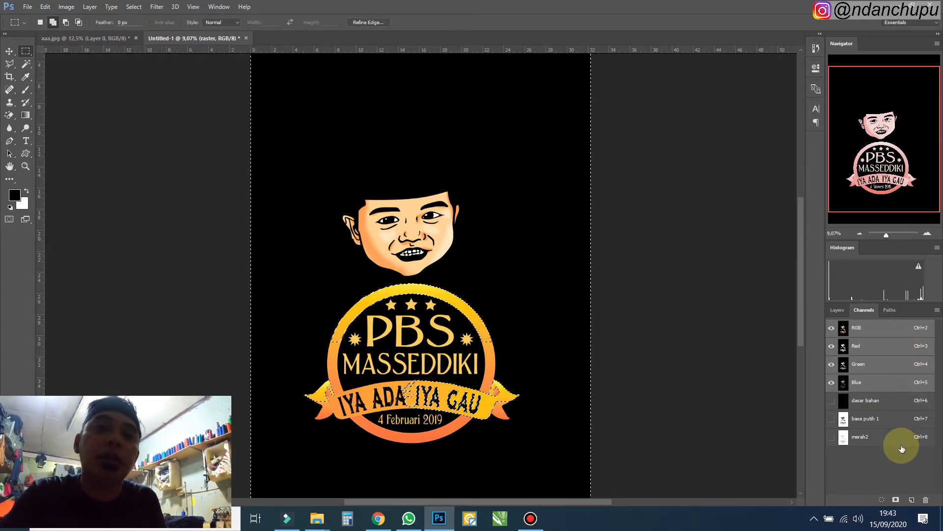
left_click(894, 500)
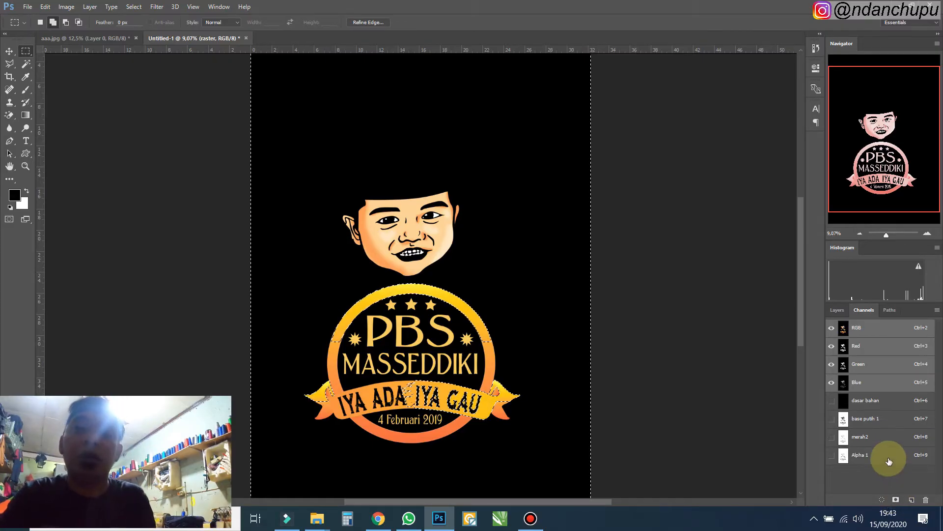
Step: Clear the selection and show the new Alpha 1 channel together with merah2, base putih 1 and dasar bahan
left_click(883, 463)
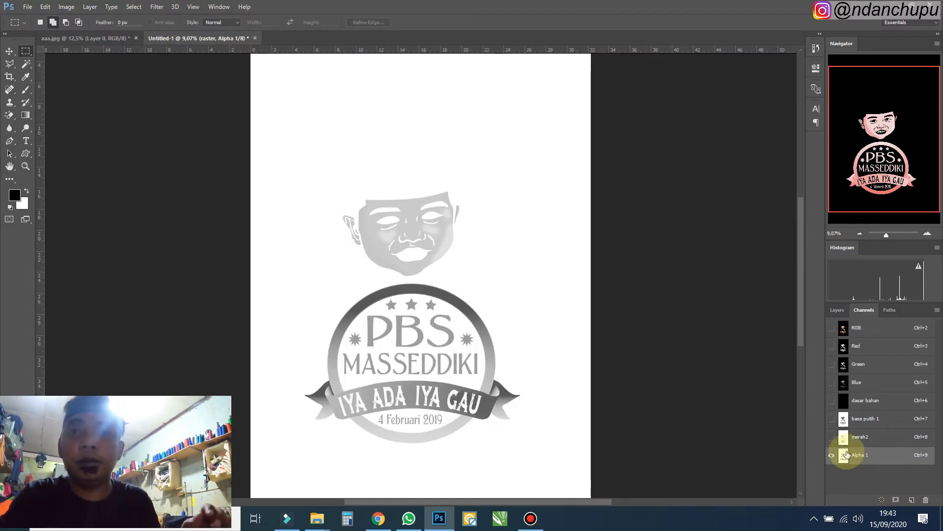
left_click(832, 418)
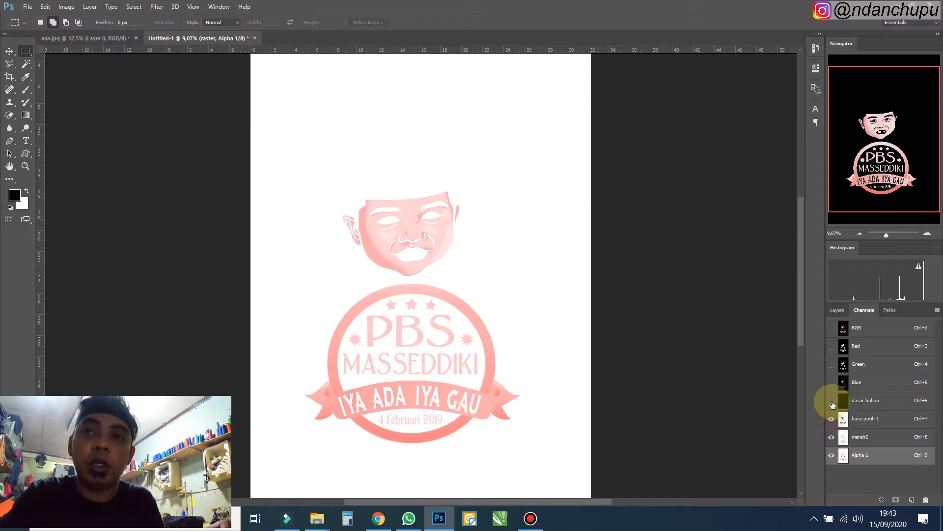
left_click(832, 400)
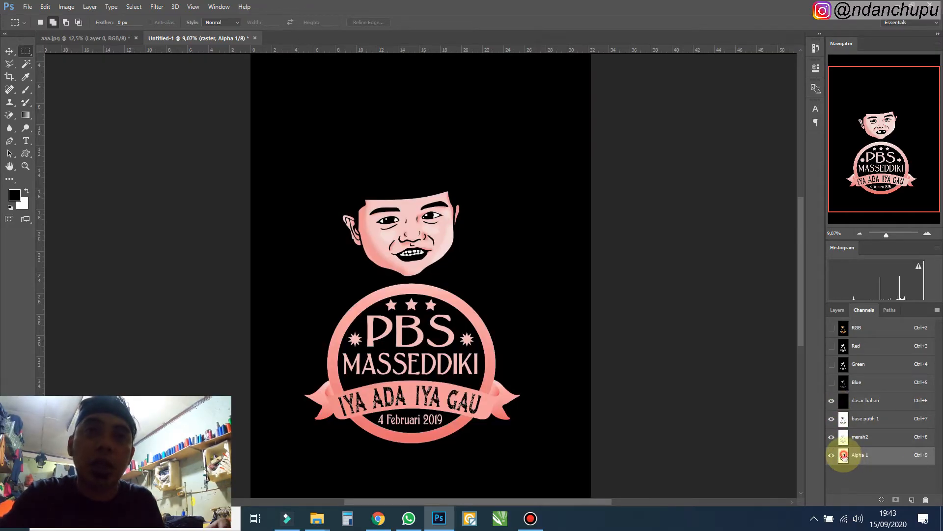
Step: Rename Alpha 1 as kuning3 and make it a Spot Color channel with yellow fffc00 at 20% solidity
double_click(844, 456)
type("kuning3")
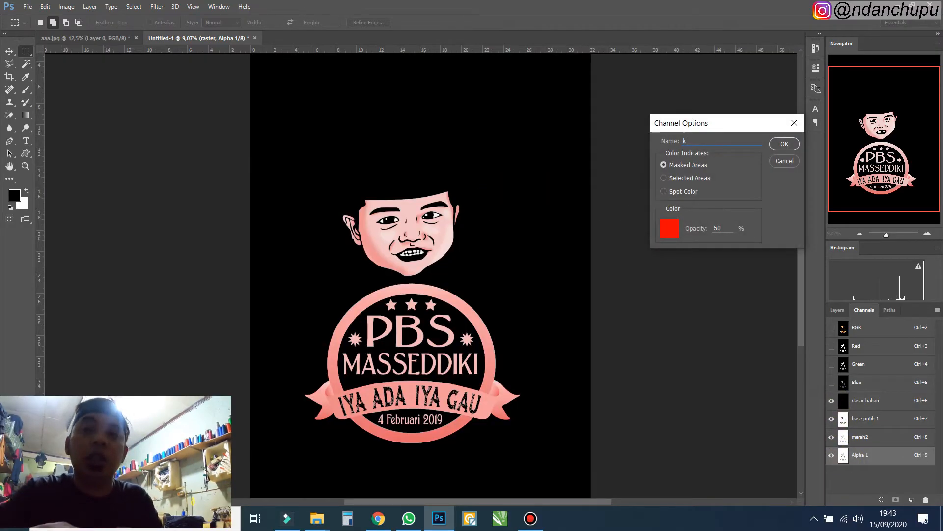
left_click(664, 193)
left_click(669, 228)
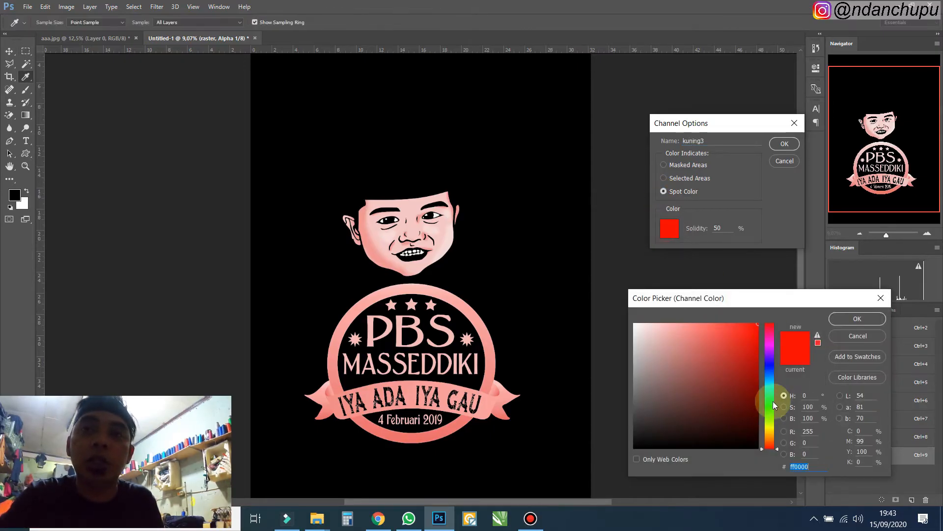
left_click(771, 433)
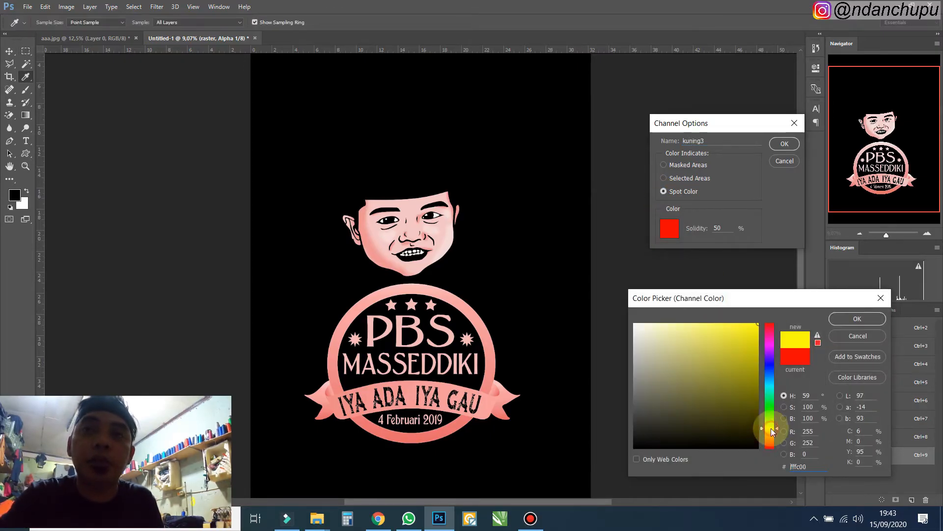
left_click(856, 318)
double_click(720, 228)
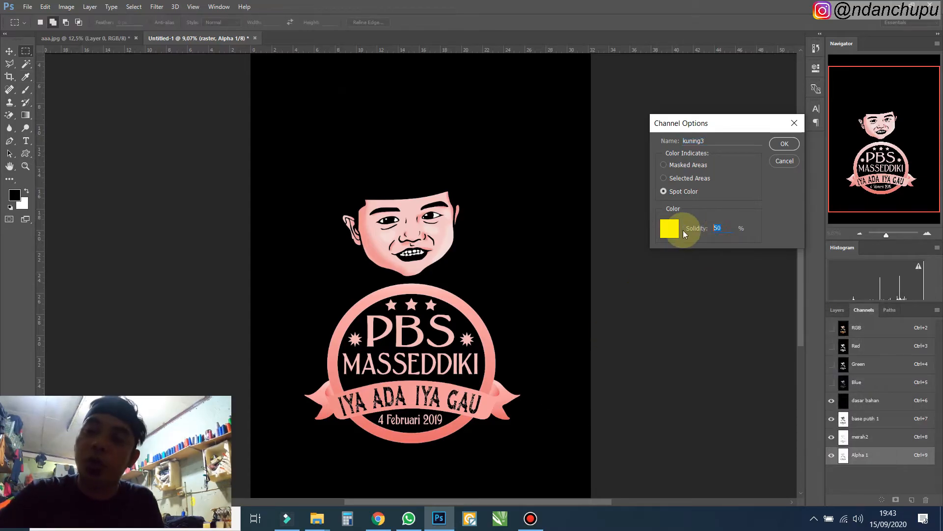
type("20")
key("Return")
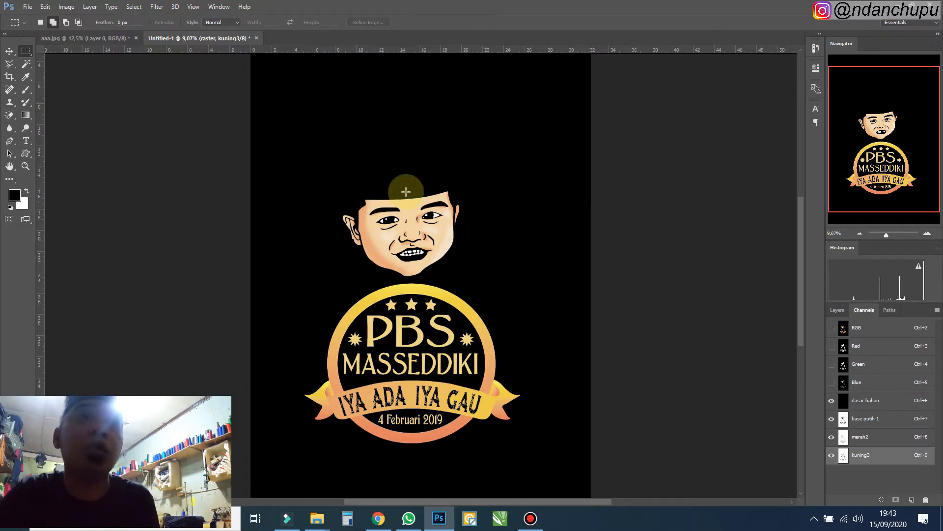
Step: Float the aaa.jpg document in its own window and compare its original artwork with the spot-channel preview
left_click_drag(59, 38, 59, 66)
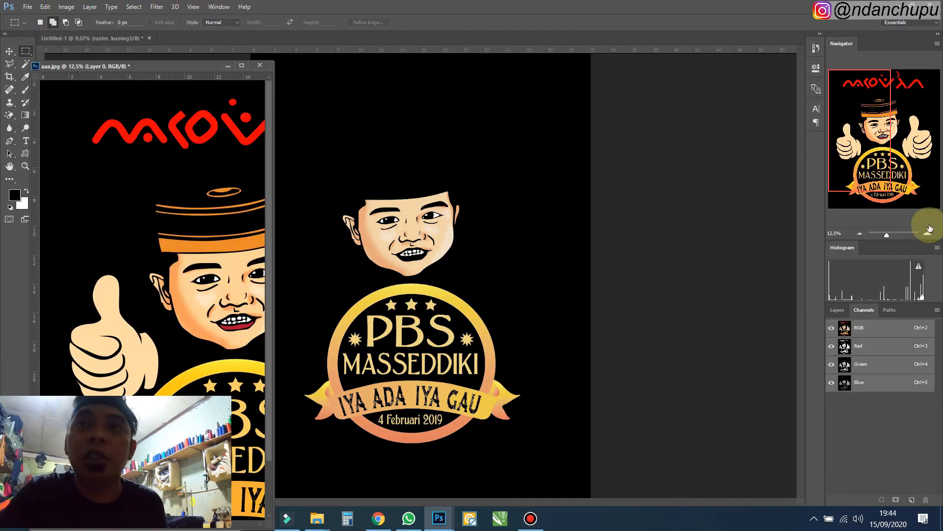
left_click(860, 234)
left_click(861, 233)
left_click(861, 234)
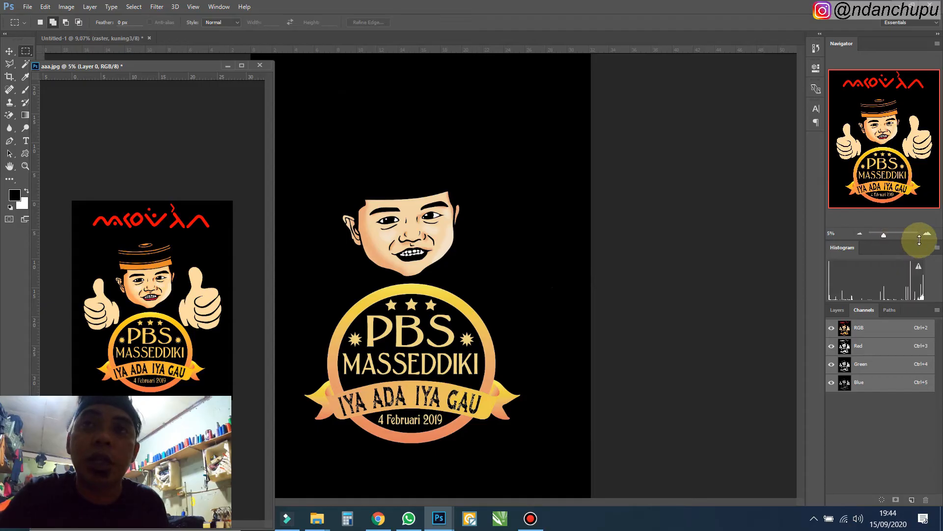
left_click_drag(887, 238, 886, 235)
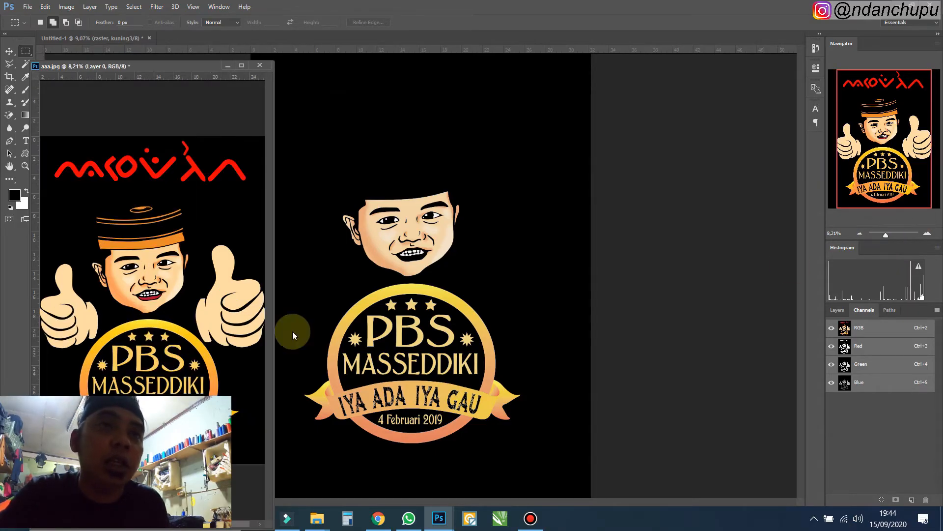
Step: Darken the merah2 channel of the Untitled-1 document with Levels, setting the midtone input to 0.61
left_click(385, 271)
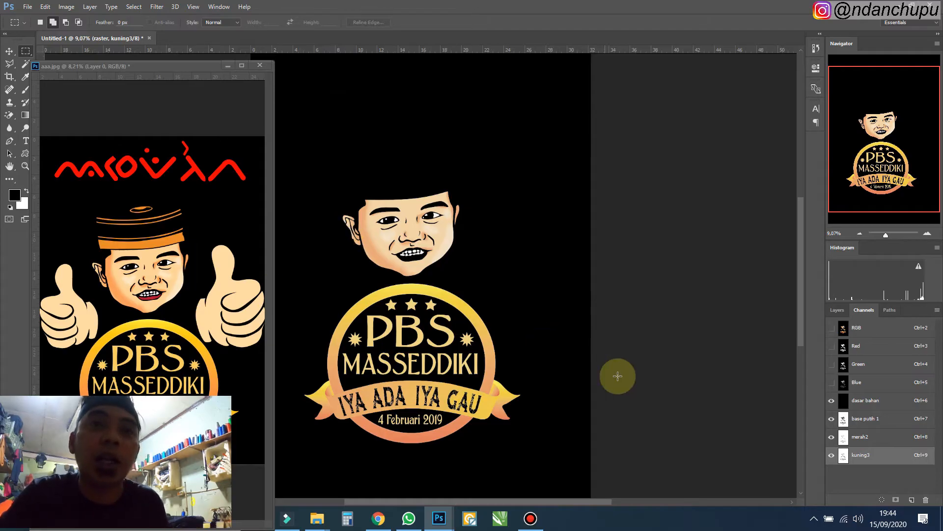
left_click(869, 435)
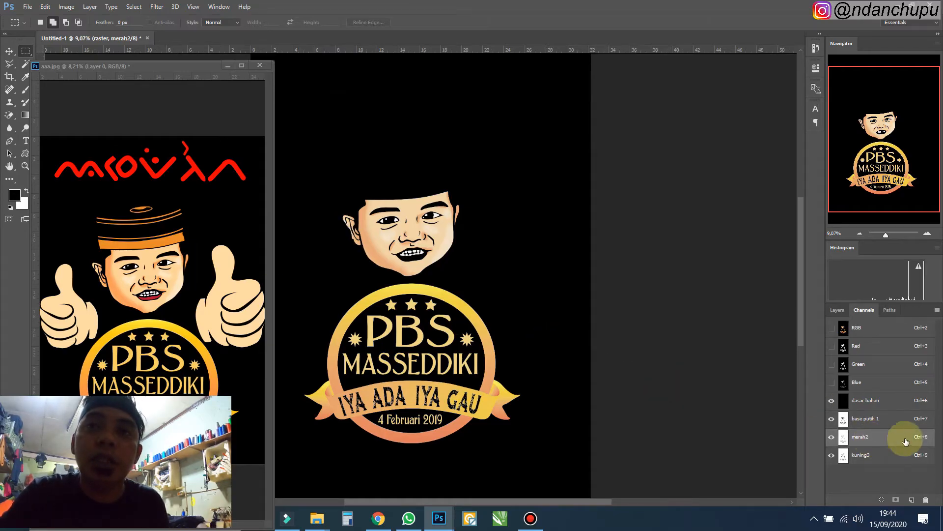
key("ctrl+l")
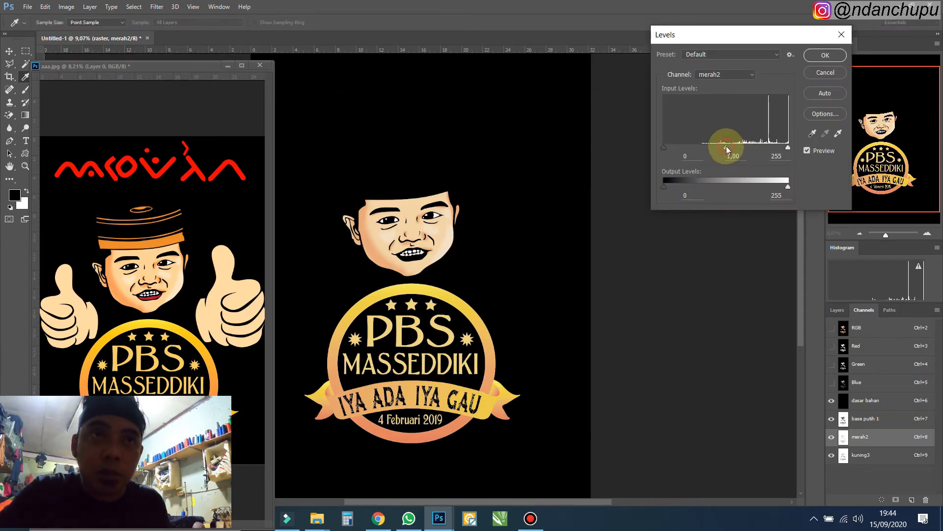
mouse_move(726, 146)
left_mouse_down()
mouse_move(750, 146)
mouse_move(740, 144)
left_mouse_up()
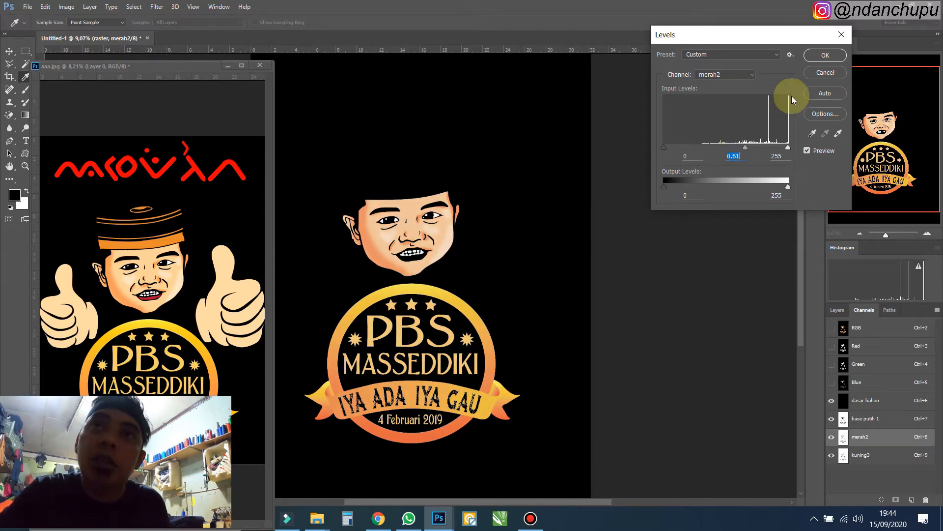
left_click(826, 56)
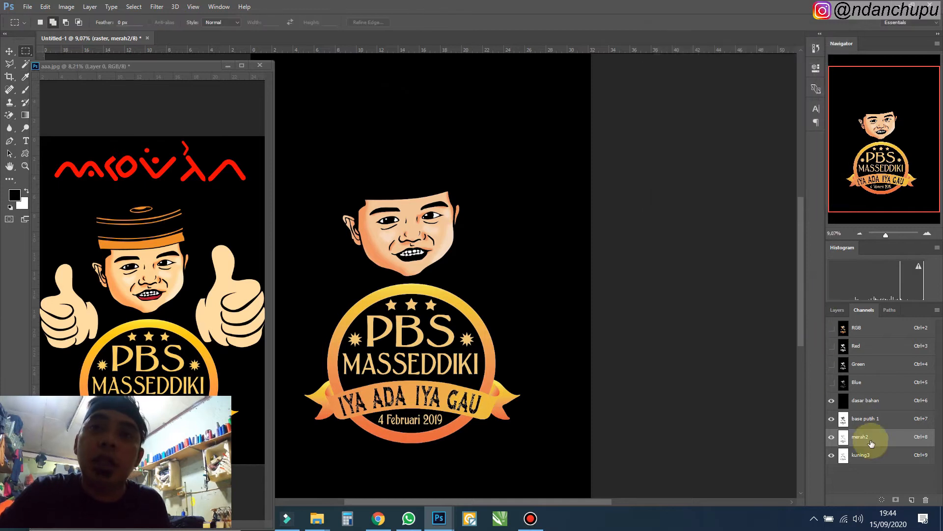
Step: Strengthen the kuning3 channel with Levels by setting the midtone input to 0.77
left_click(874, 454)
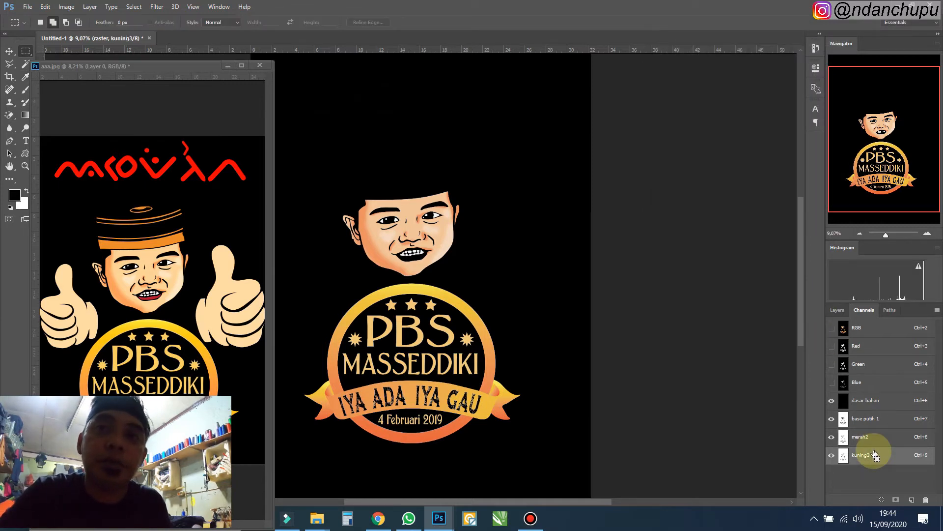
key("ctrl+l")
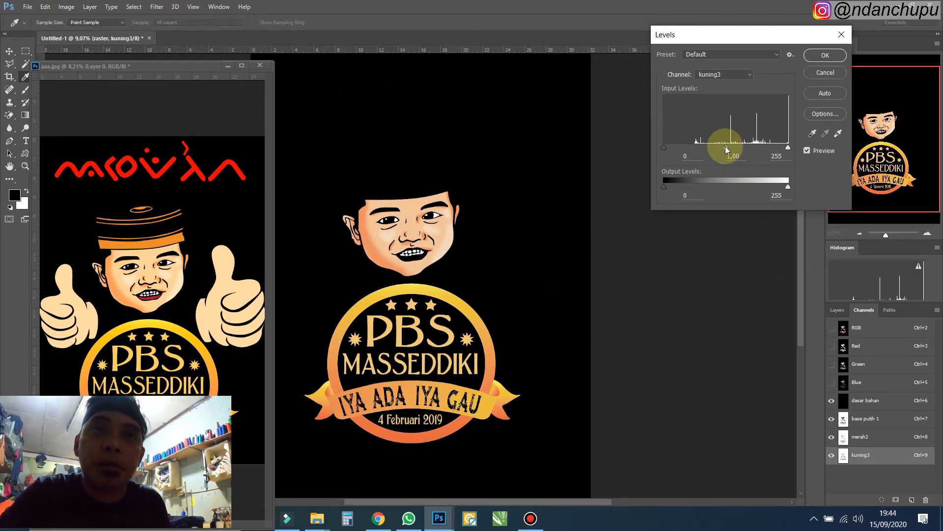
mouse_move(727, 150)
left_mouse_down()
mouse_move(752, 151)
mouse_move(737, 150)
left_mouse_up()
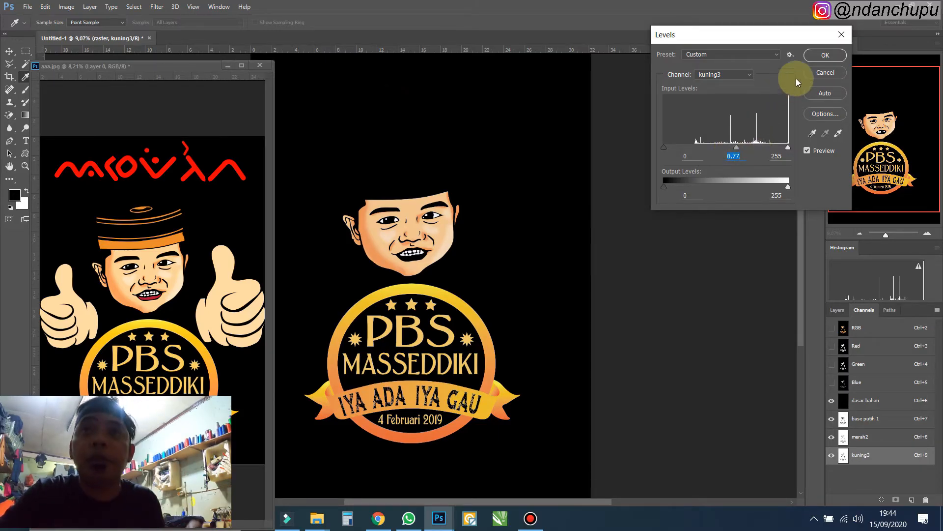
left_click(824, 55)
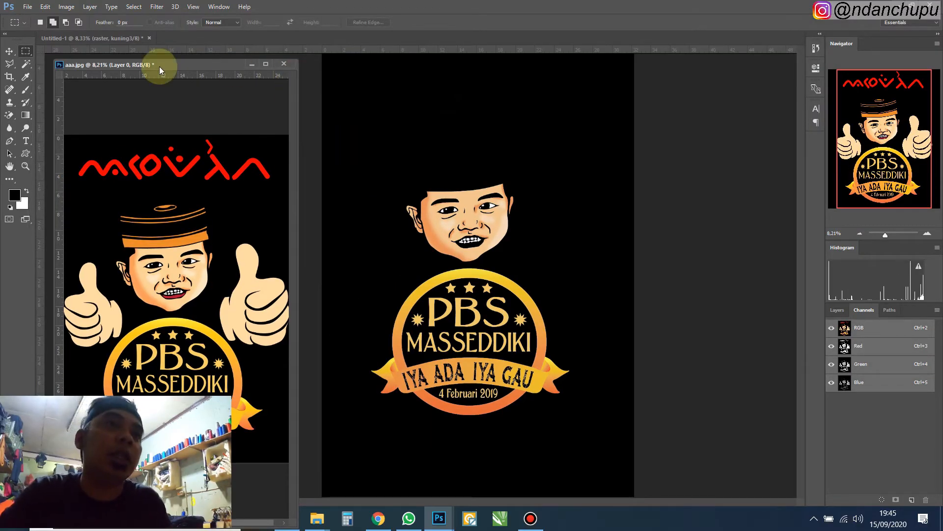
Step: Close aaa.jpg without saving, return to the RGB composite, and show and select the vector layer with raster hidden
left_click(279, 68)
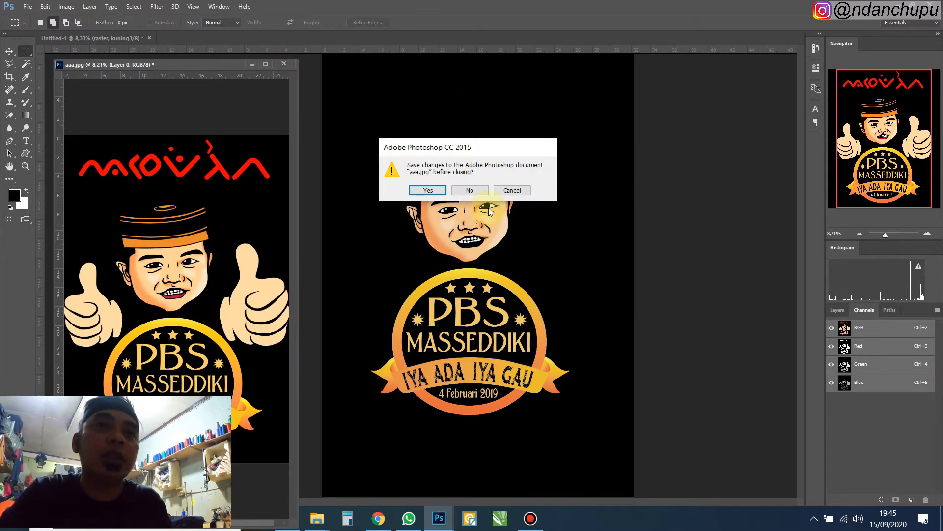
left_click(470, 191)
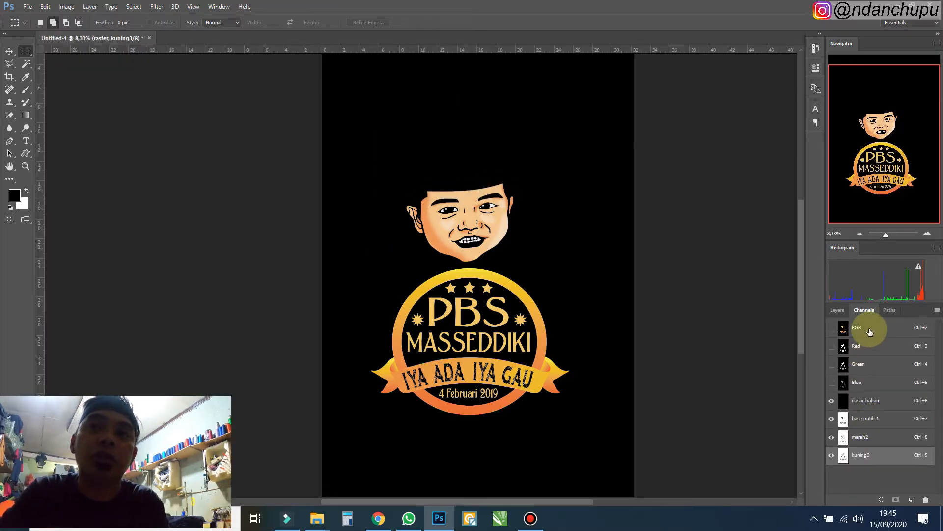
left_click(844, 331)
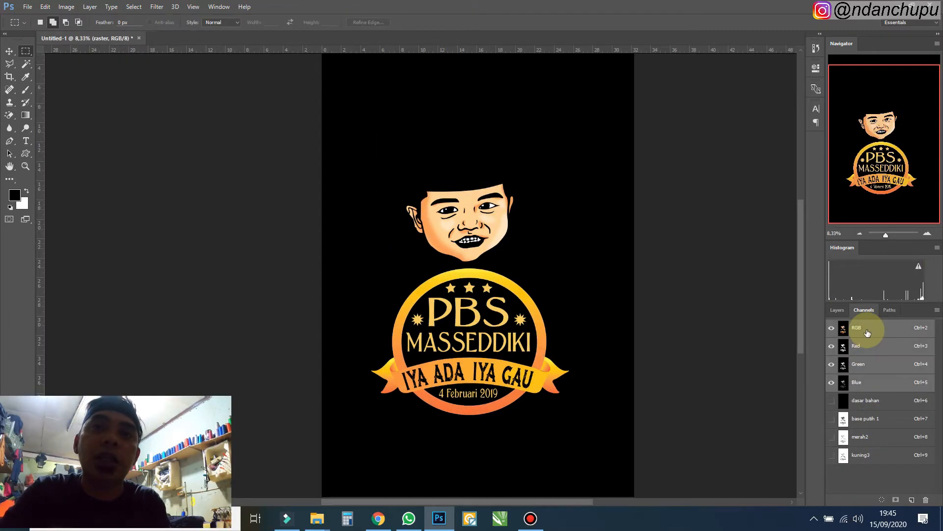
left_click(837, 311)
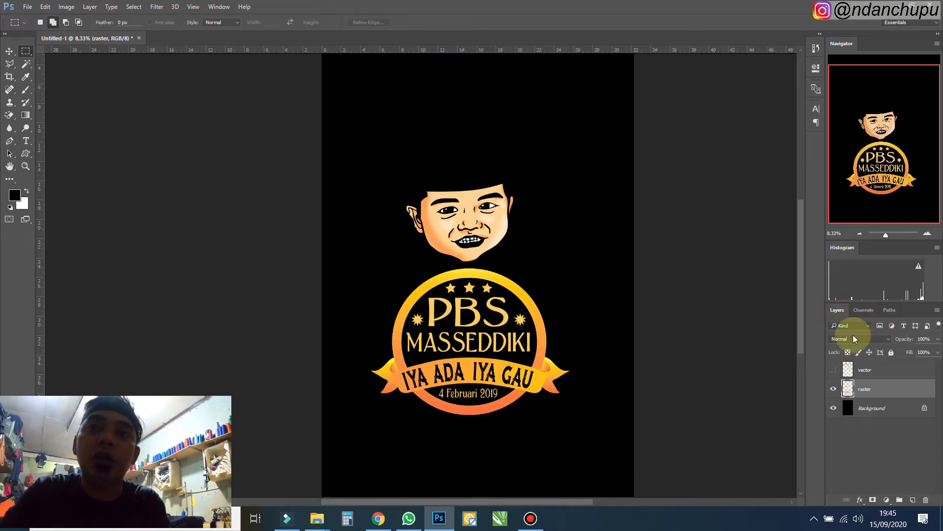
left_click(834, 390)
left_click(834, 370)
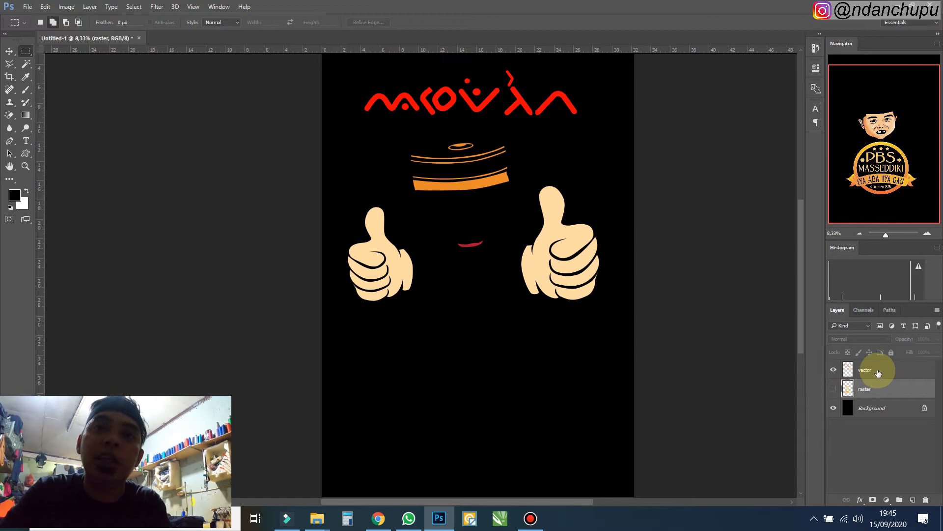
left_click(878, 372)
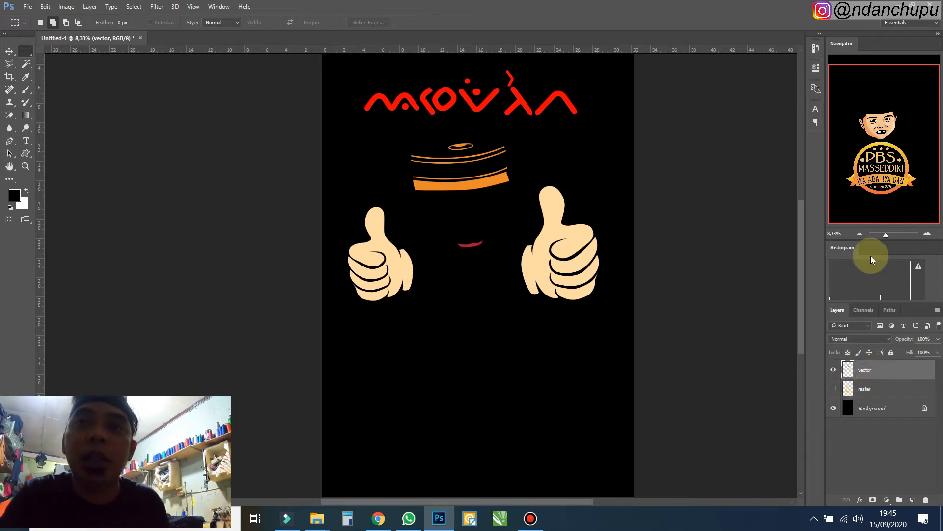
Step: Select the red lettering and the lips with a non-contiguous Magic Wand, save them as a new channel and deselect
left_click(870, 311)
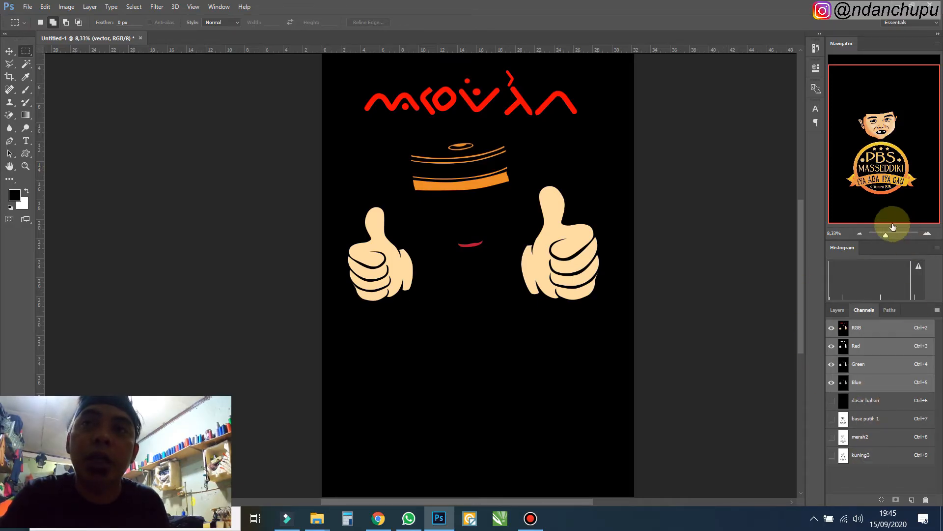
left_click(927, 234)
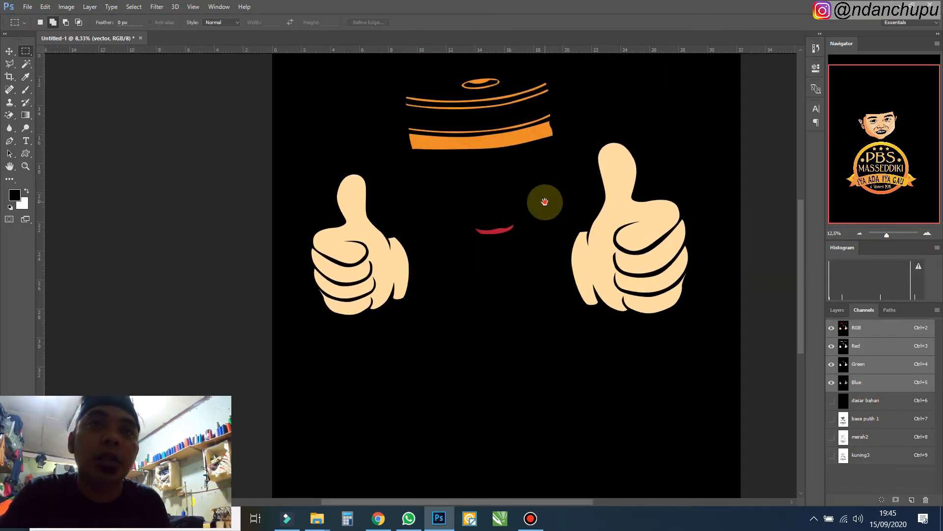
left_click_drag(544, 200, 527, 278)
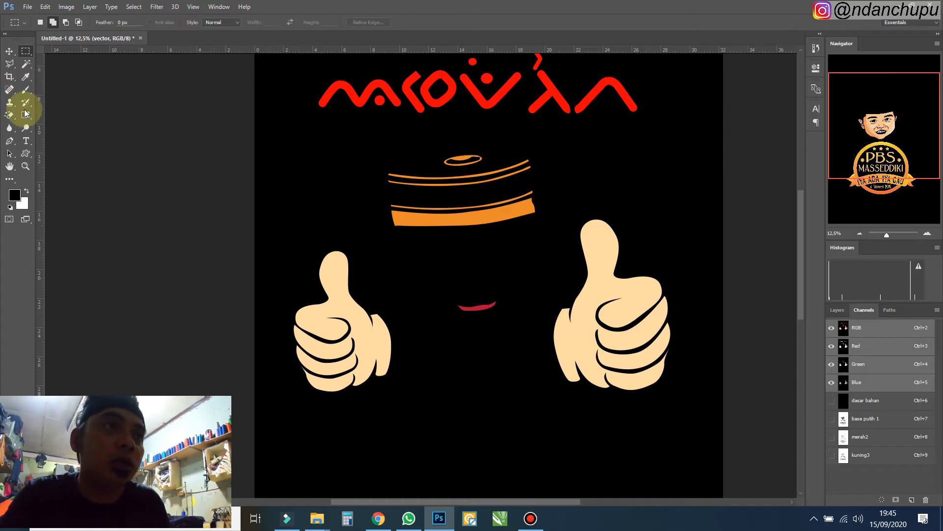
left_click(25, 64)
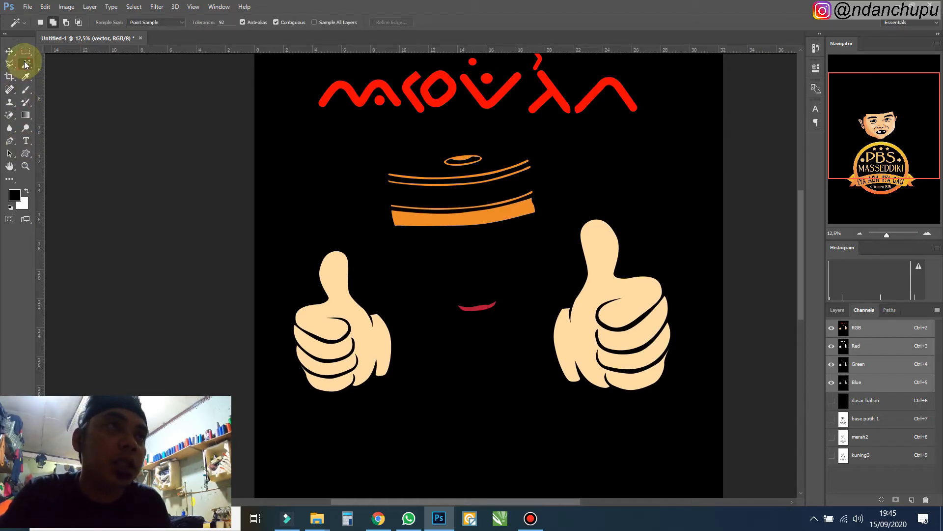
left_click(63, 73)
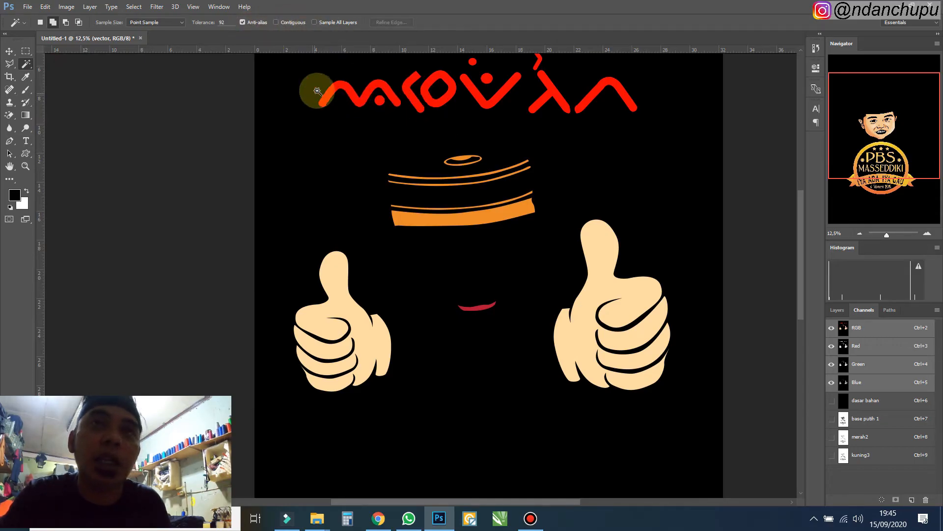
left_click_drag(507, 91, 506, 114)
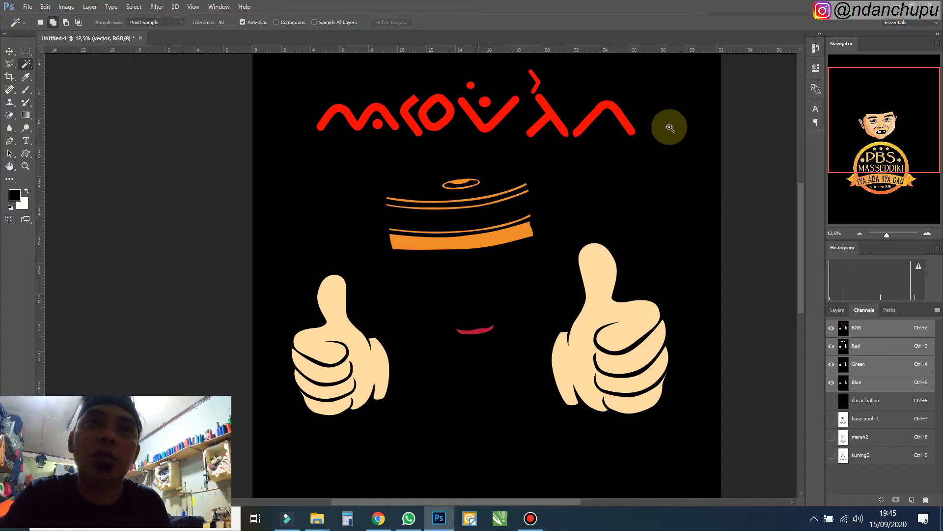
left_click(414, 126)
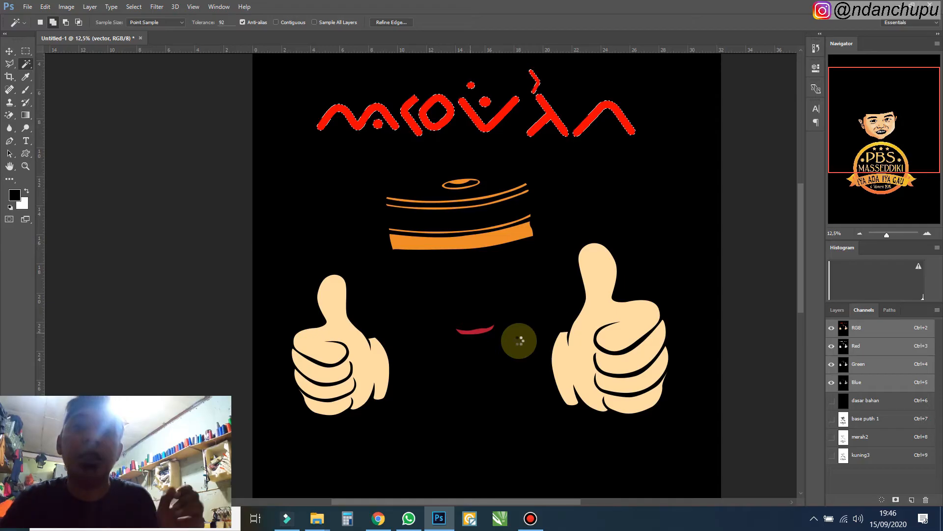
left_click(469, 328)
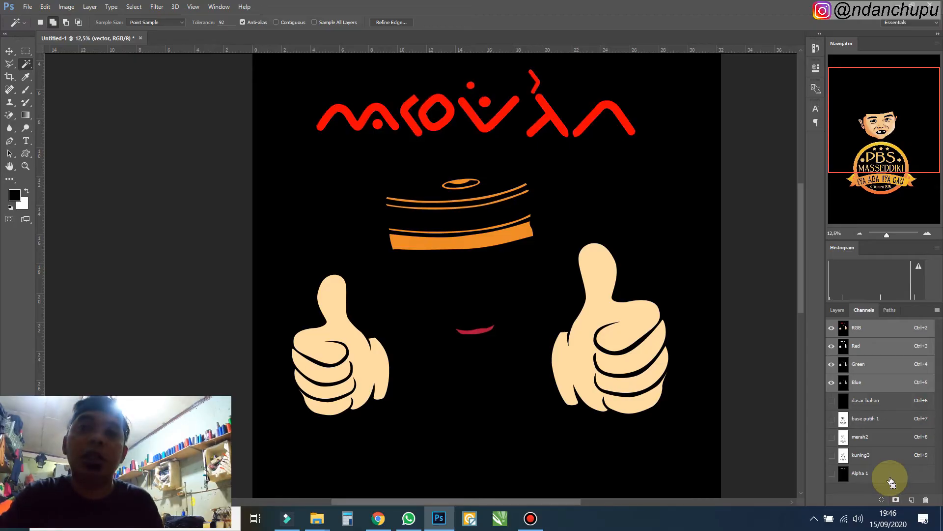
Step: Invert the new Alpha 1 channel, rename it merah and make it a red Spot Color channel at 100% solidity
left_click(864, 473)
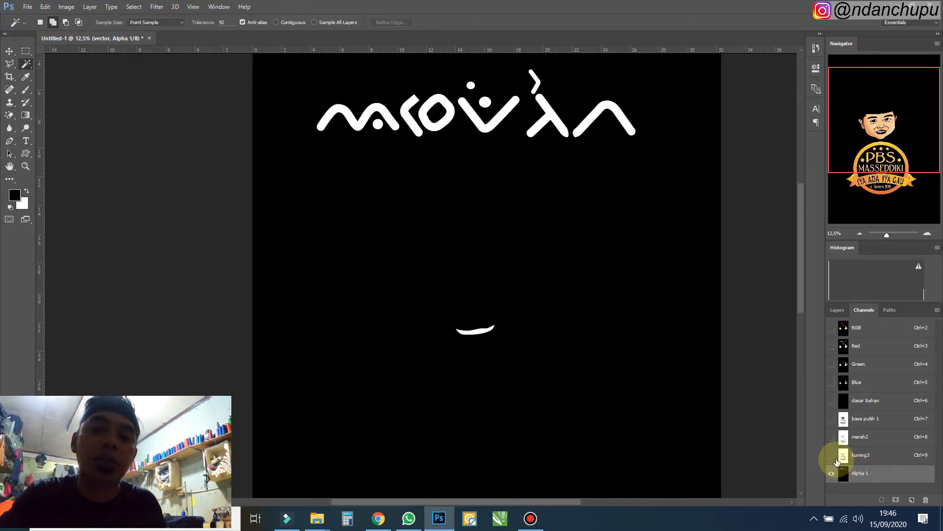
key("ctrl+i")
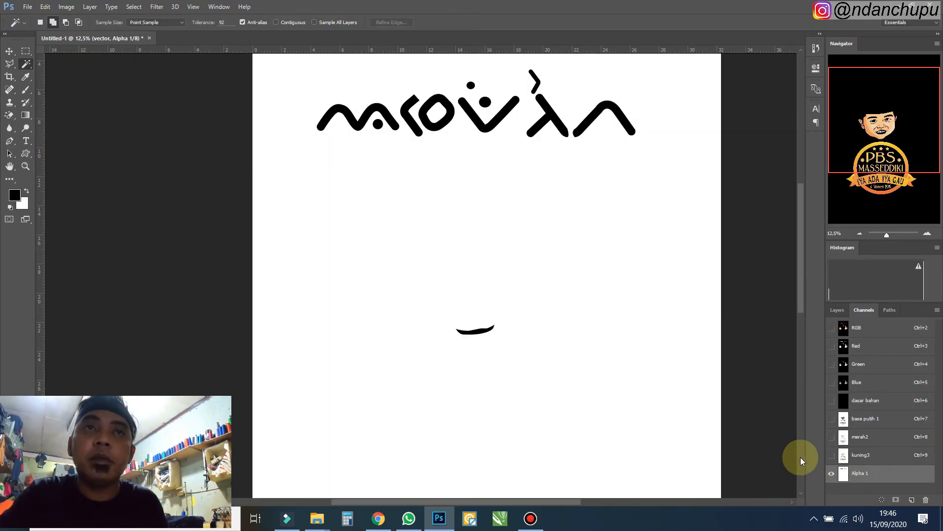
double_click(845, 475)
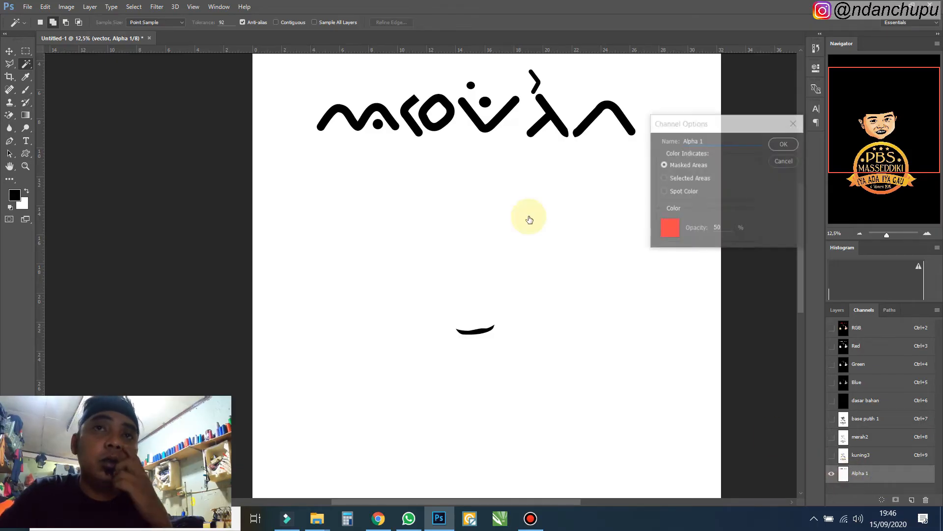
type("merah")
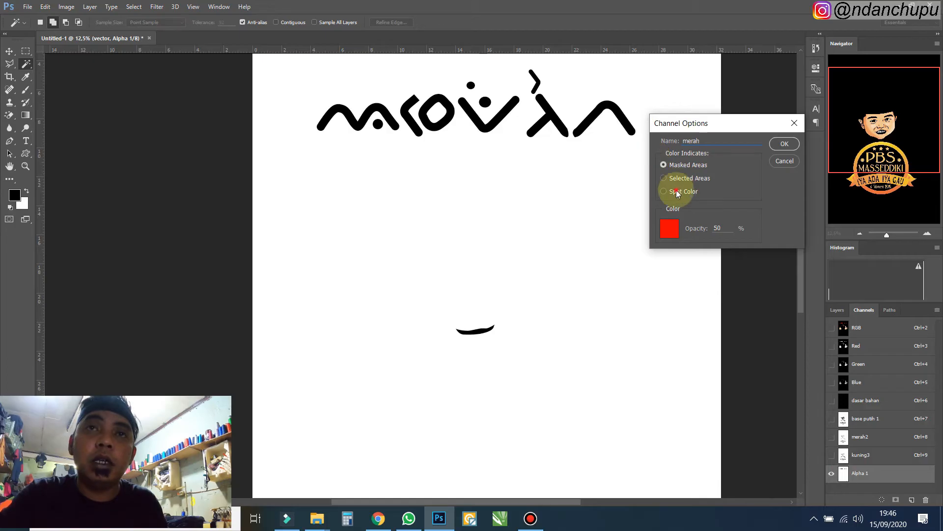
left_click(677, 191)
left_click(708, 227)
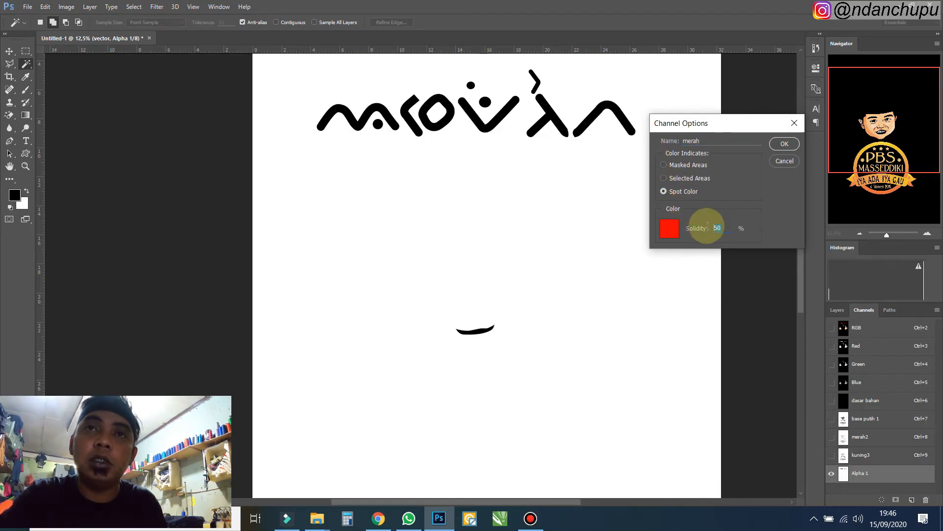
type("100")
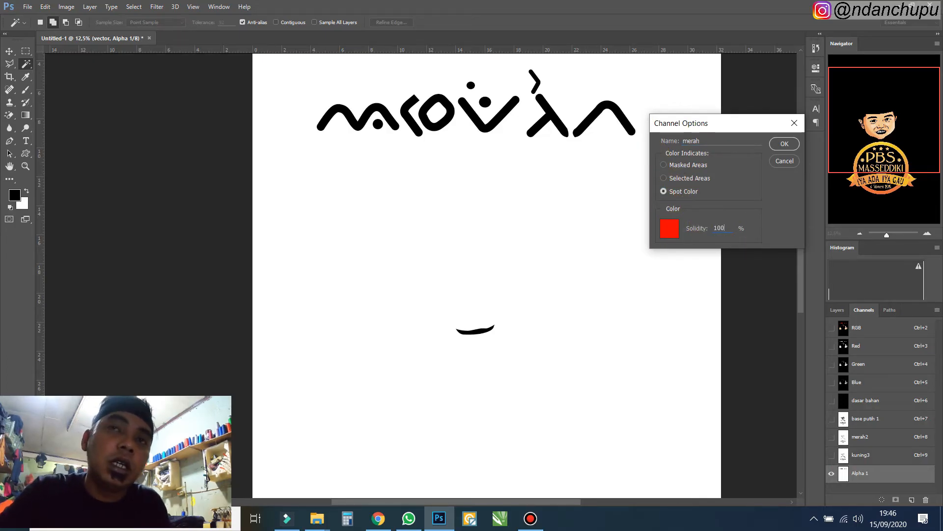
left_click(785, 144)
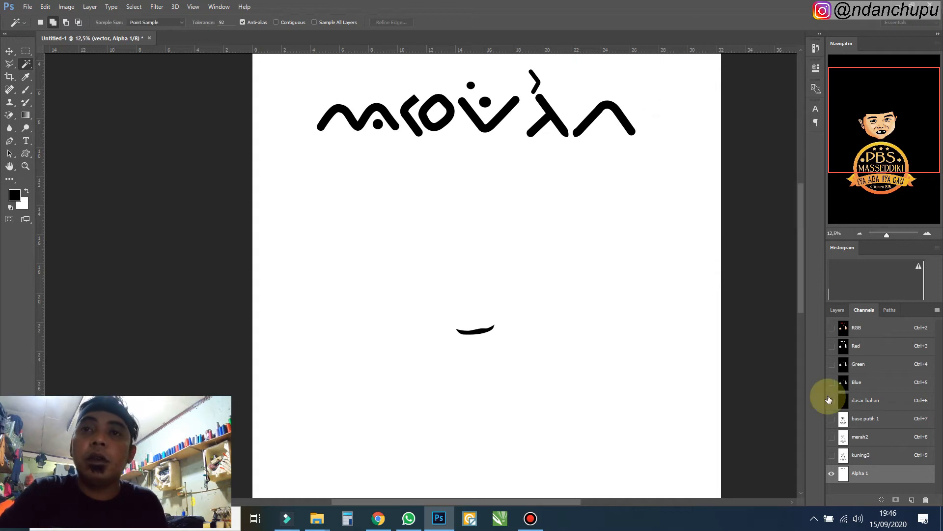
Step: Preview the merah channel together with kuning3, merah2, base putih 1 and dasar bahan across the whole design
left_click(832, 454)
left_click(833, 443)
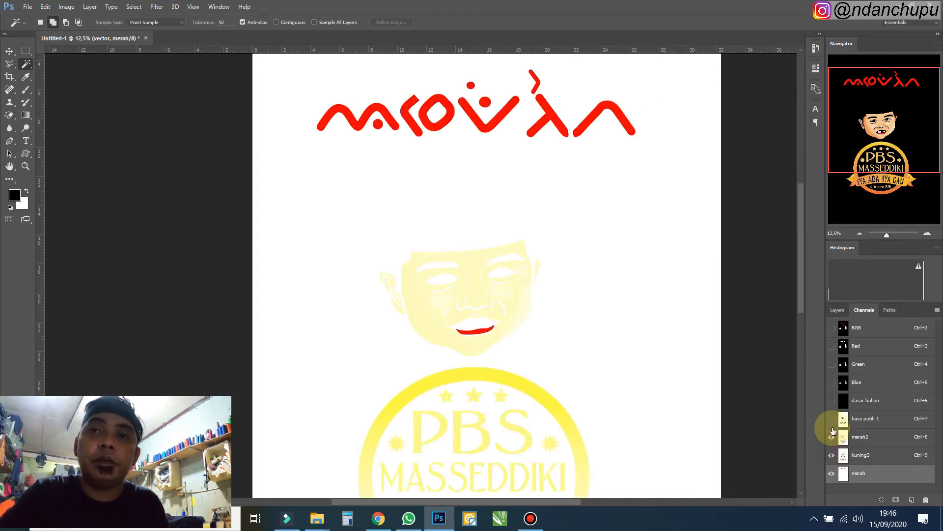
left_click(832, 420)
left_click(831, 402)
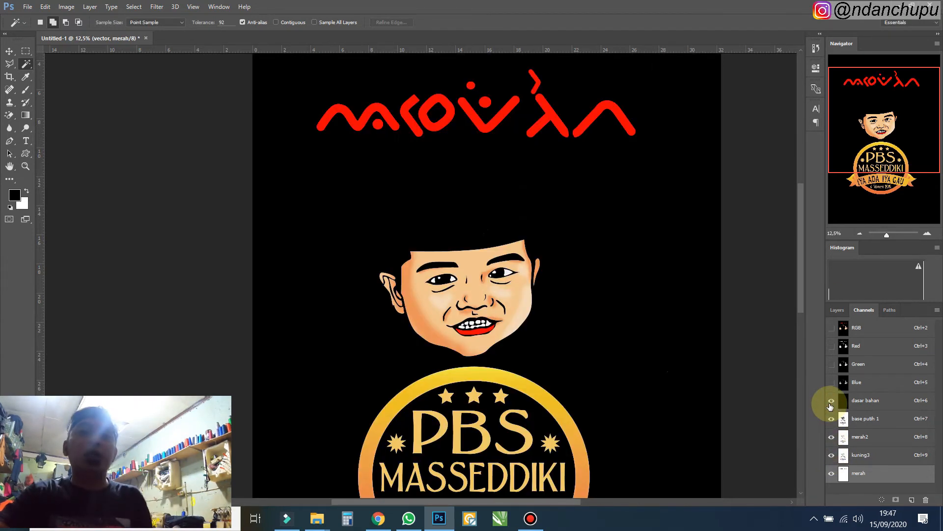
left_click(862, 235)
left_click_drag(410, 367, 401, 340)
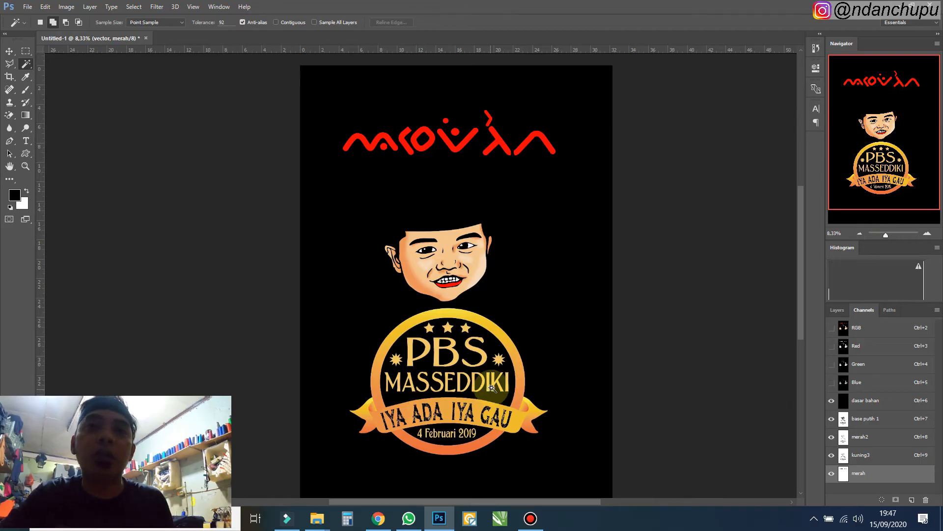
Step: Return to the RGB composite, select the cream thumbs-up hands with the Magic Wand, save them as a new channel and deselect
left_click(863, 330)
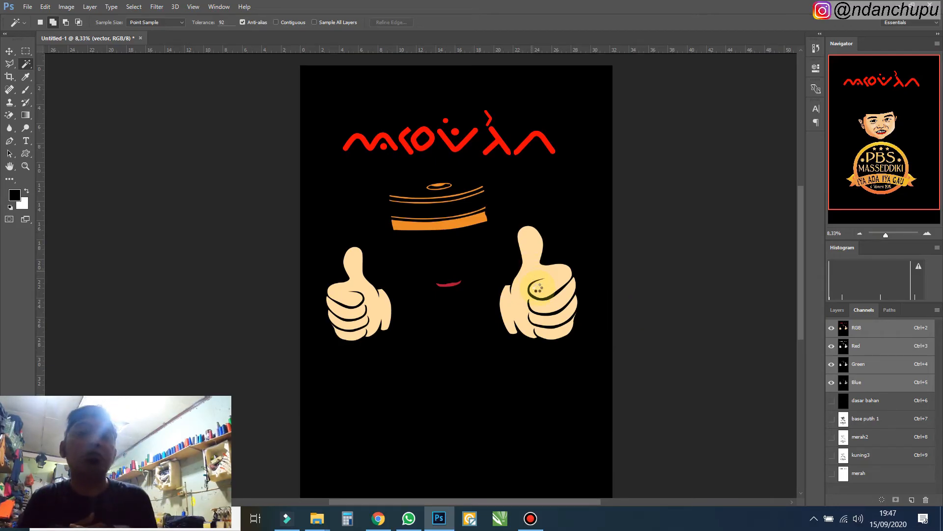
left_click(539, 289)
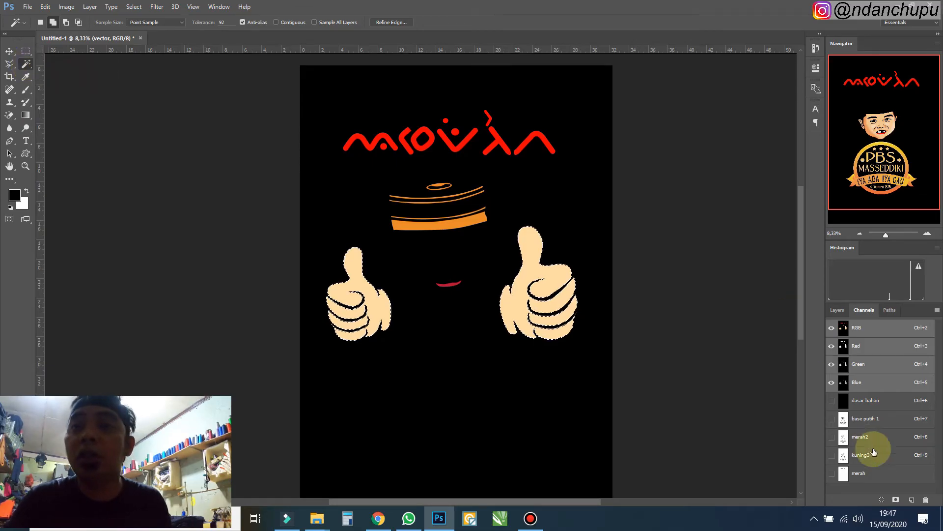
left_click(897, 500)
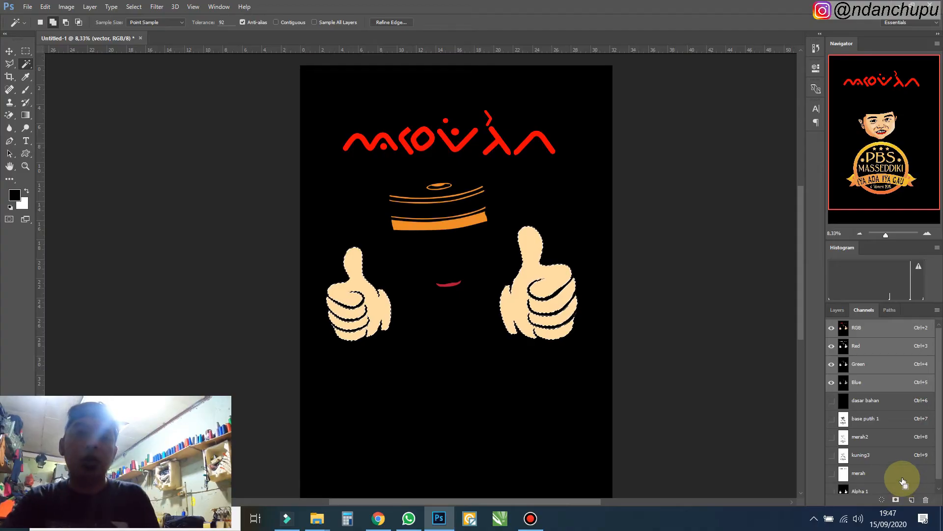
key("ctrl+d")
Step: Invert the Alpha 1 channel of the hands, rename it cream solid and make it a Spot Color channel
left_click_drag(939, 406, 939, 438)
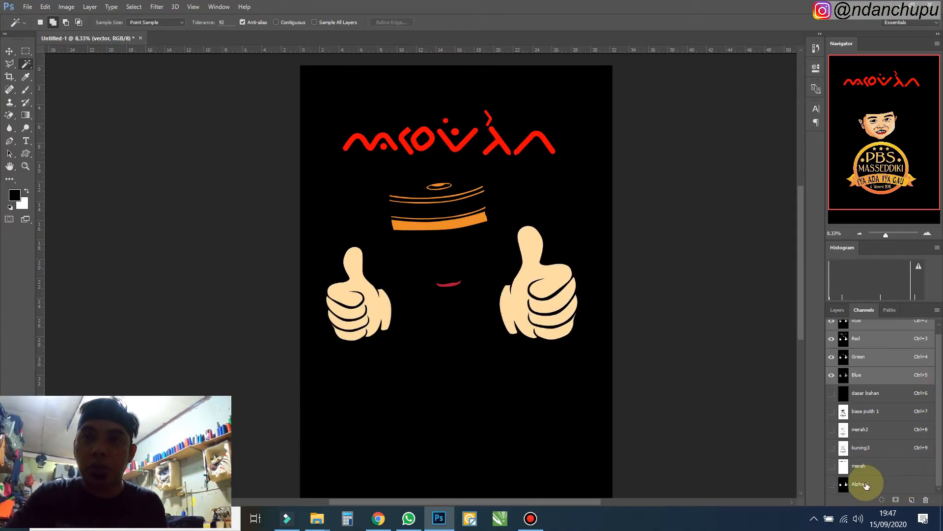
left_click(866, 485)
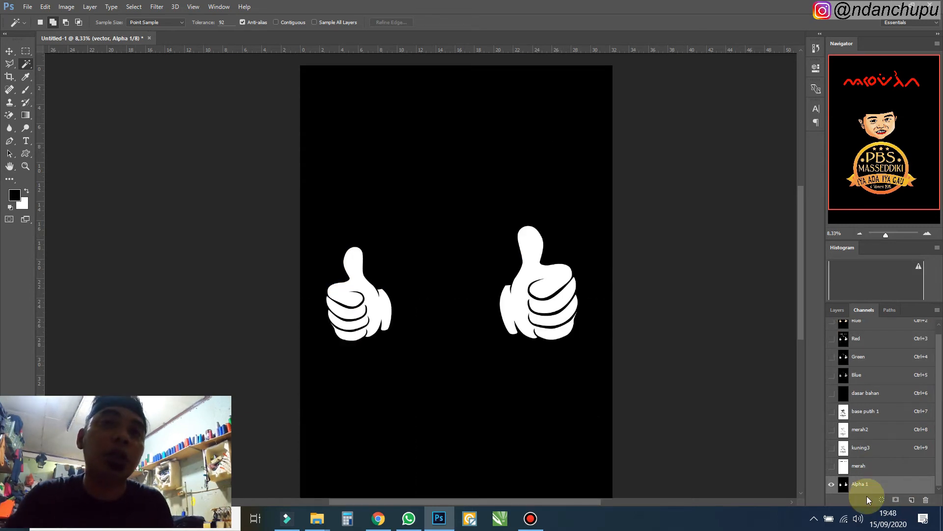
key("ctrl+i")
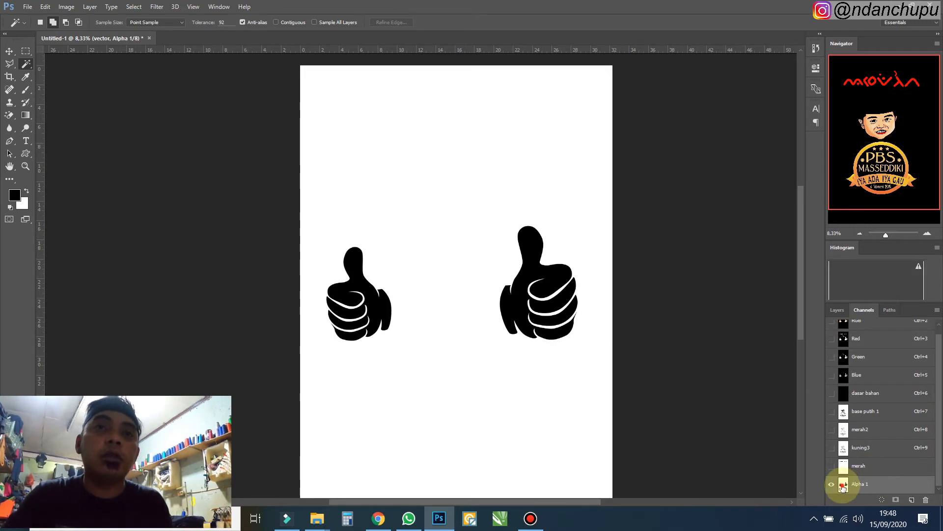
double_click(843, 486)
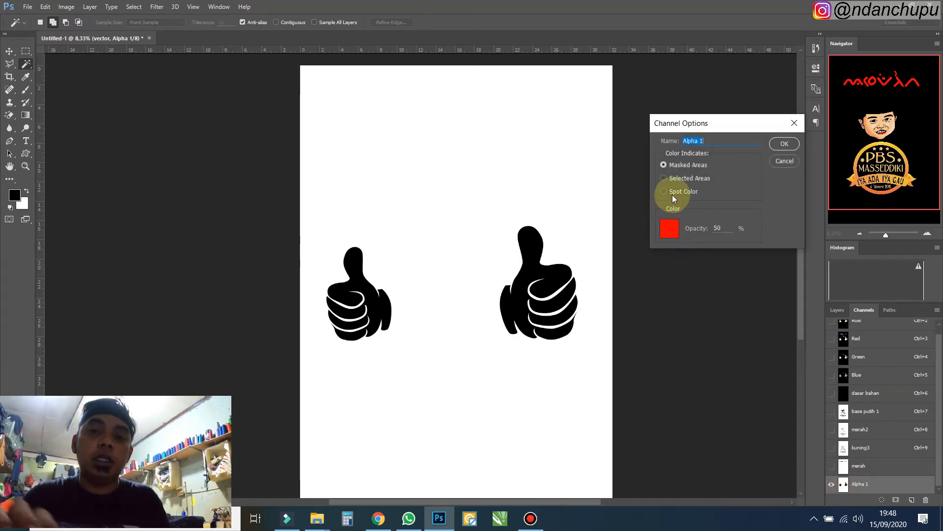
type("cream")
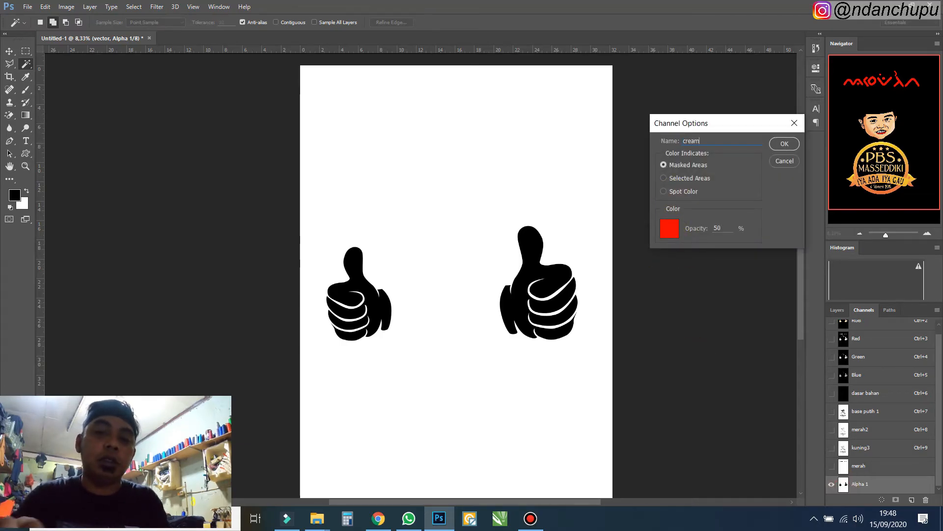
type(" solid")
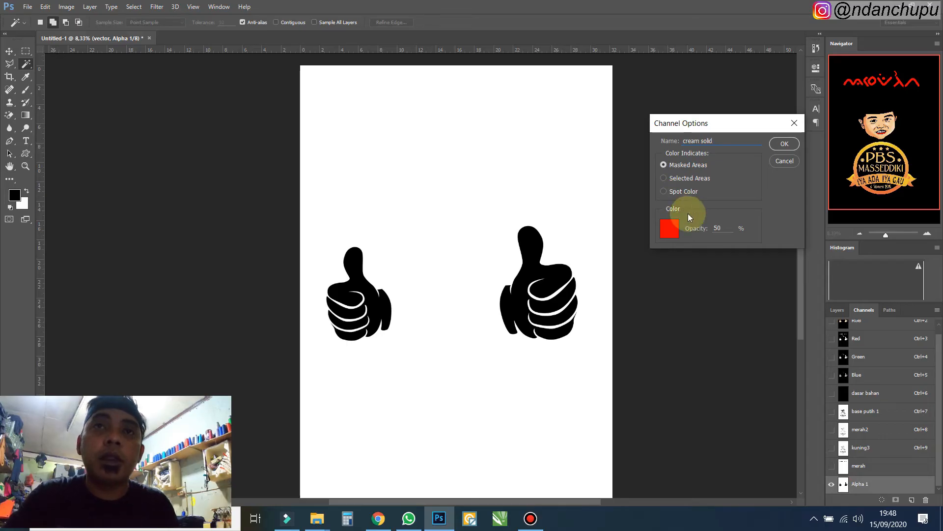
left_click(687, 192)
Step: Give the cream solid spot channel the cream ink colour f6d48c at 100% solidity
left_click(670, 228)
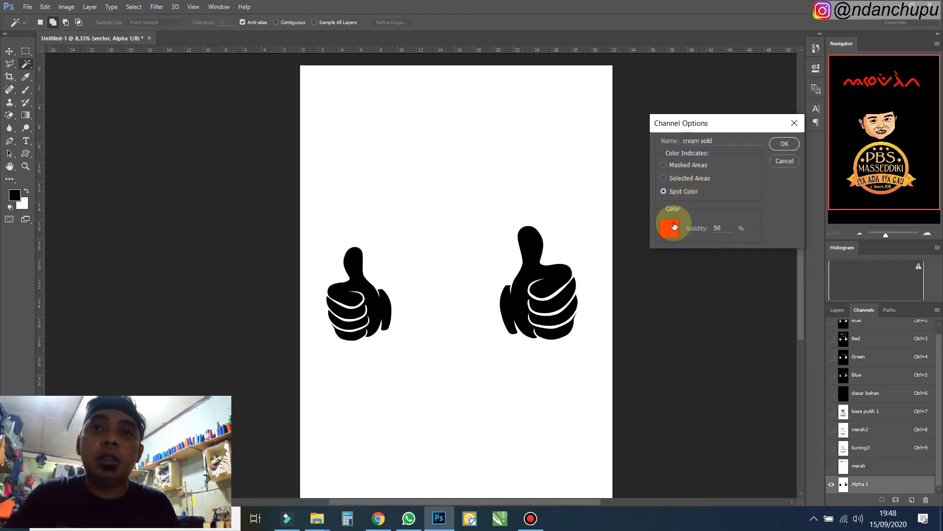
mouse_move(703, 358)
left_mouse_down()
mouse_move(678, 369)
mouse_move(662, 340)
left_mouse_up()
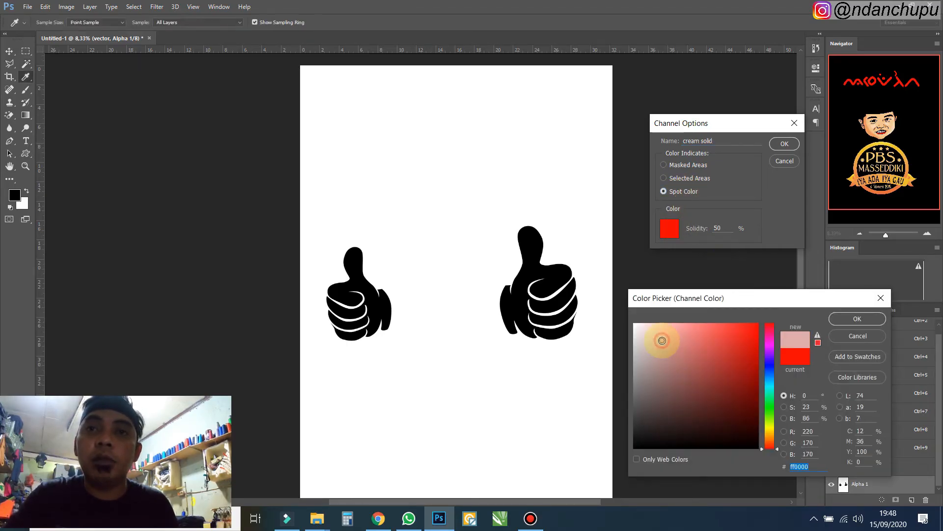
left_click(768, 435)
left_click(692, 325)
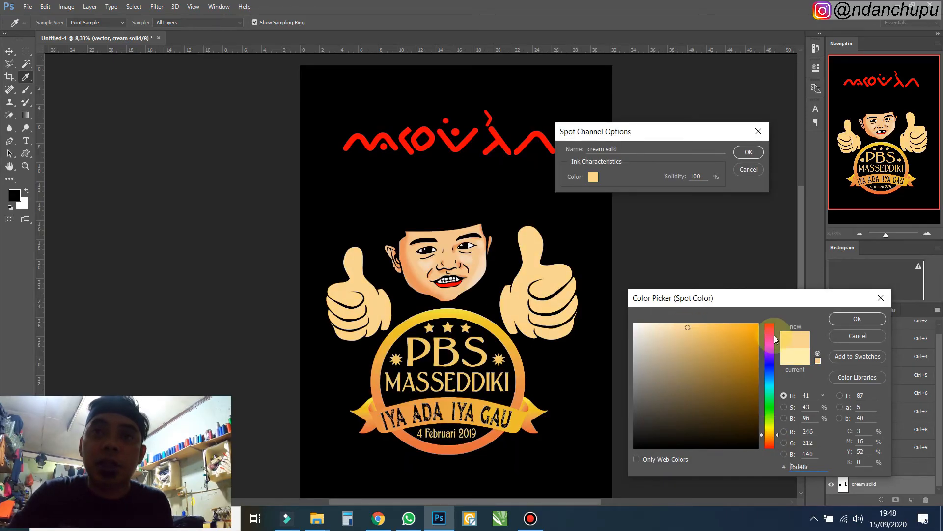
left_click(857, 319)
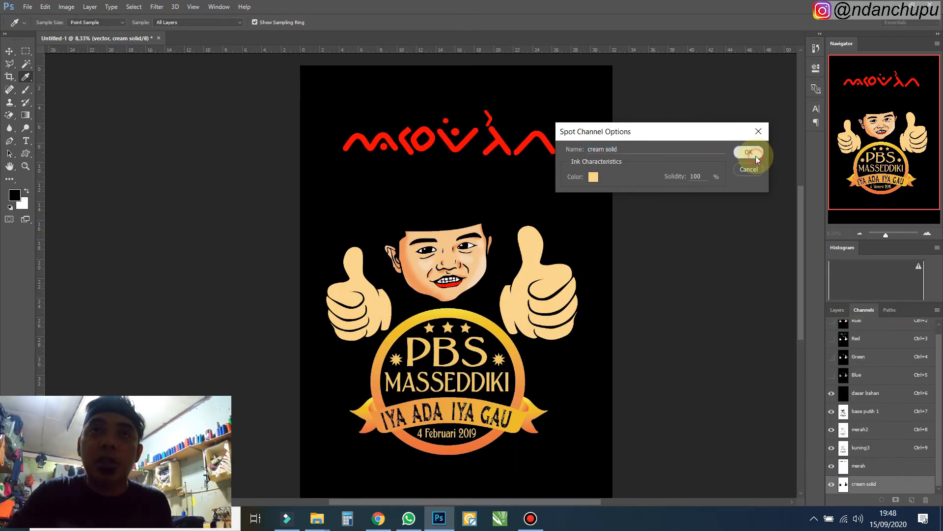
left_click(749, 153)
key("w")
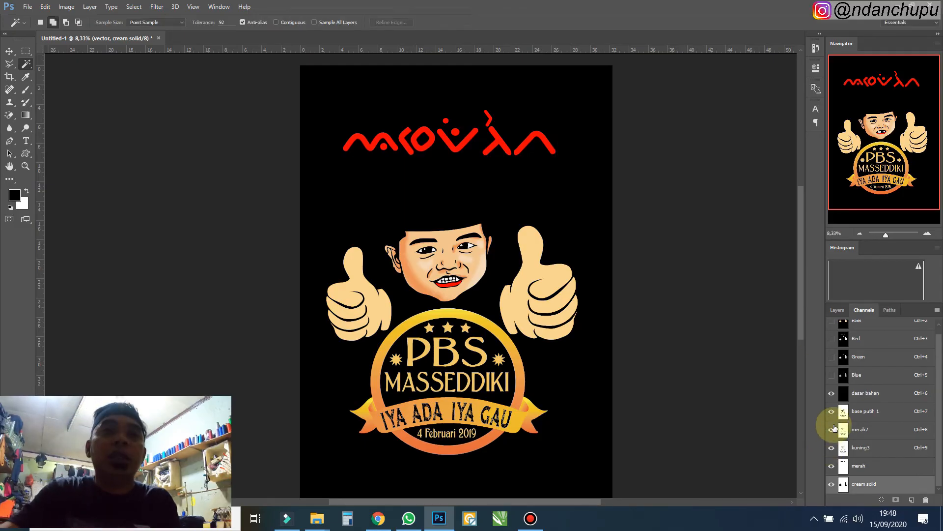
Step: Hide the colour spot channels above dasar bahan and show them again one by one from base putih 1 to cream solid
left_click_drag(833, 485, 833, 417)
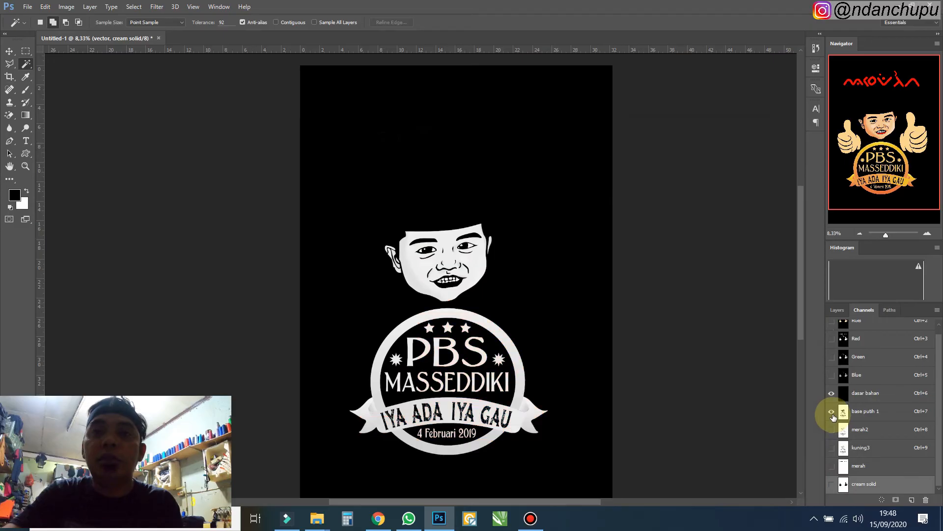
left_click(832, 411)
left_click(832, 429)
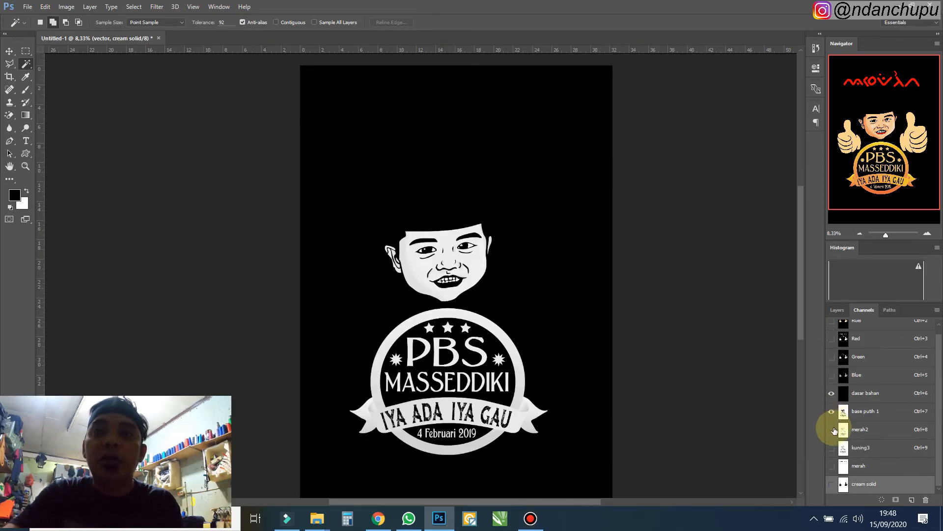
left_click(834, 466)
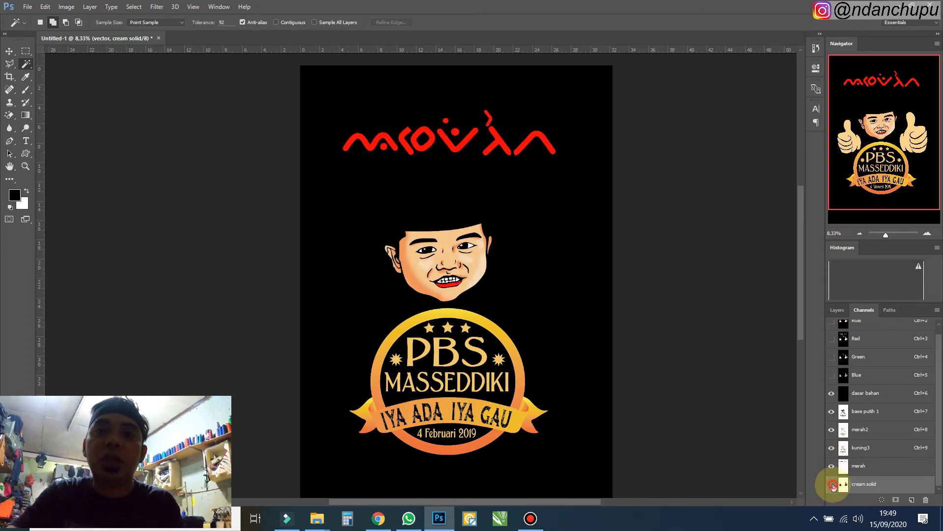
left_click(832, 485)
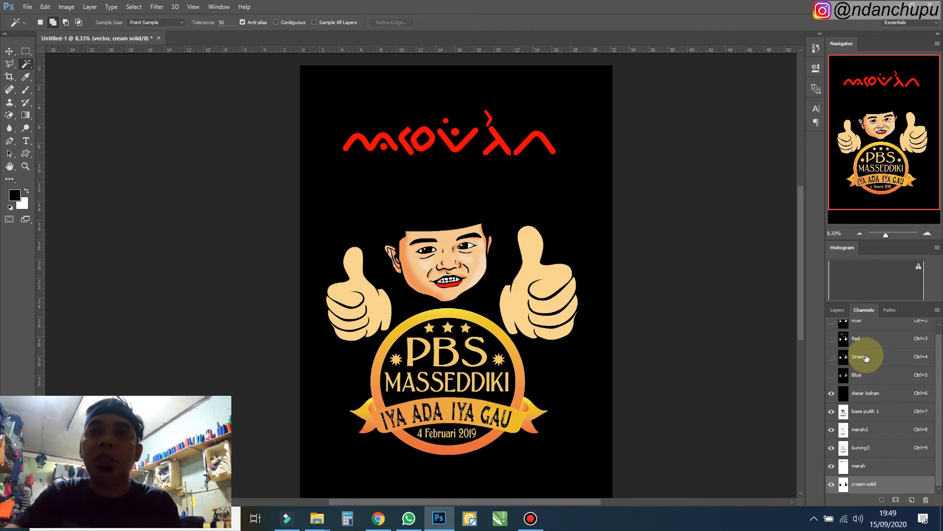
Step: Return to the RGB composite, select the orange cap shapes with the Magic Wand, save them as a new channel and deselect
left_click(870, 321)
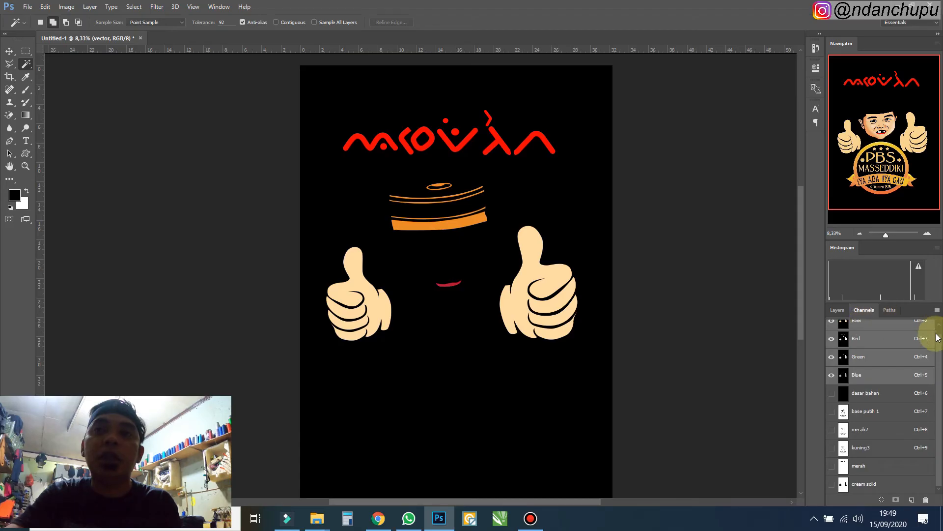
left_click_drag(937, 335, 937, 333)
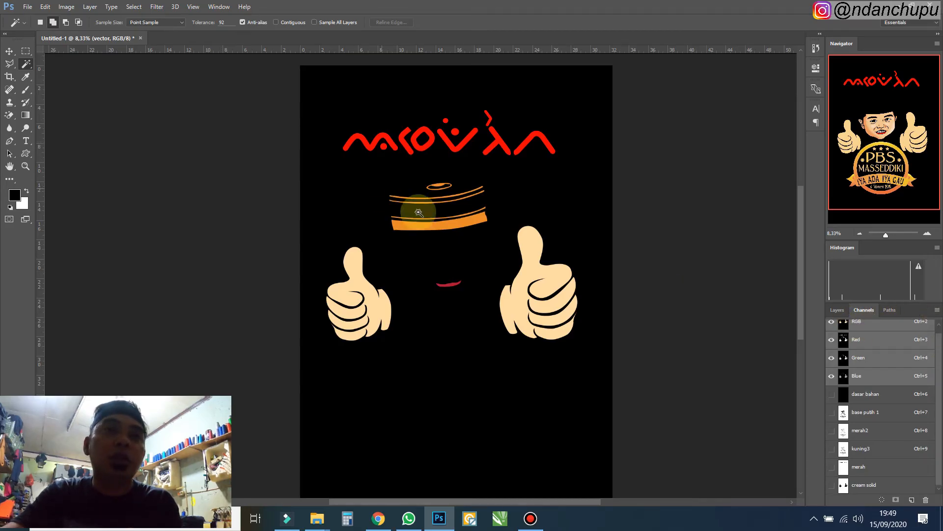
left_click(461, 224)
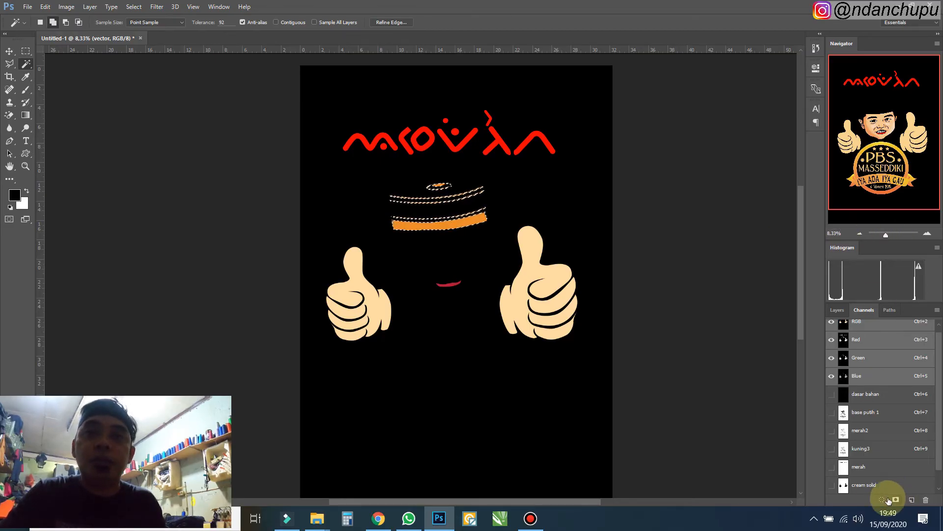
key("ctrl+d")
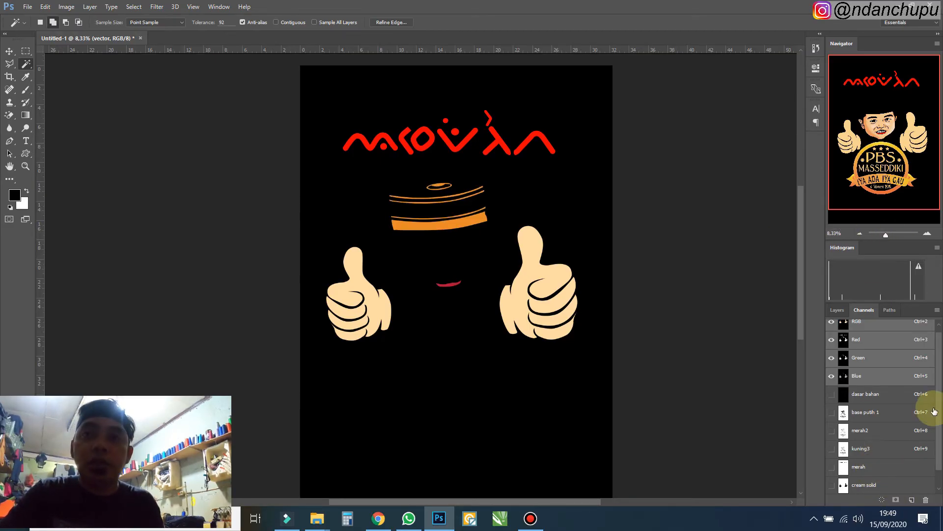
Step: Invert the Alpha 1 channel of the cap, rename it gold solid and make it a Spot Color channel
scroll(939, 396, "down", 1)
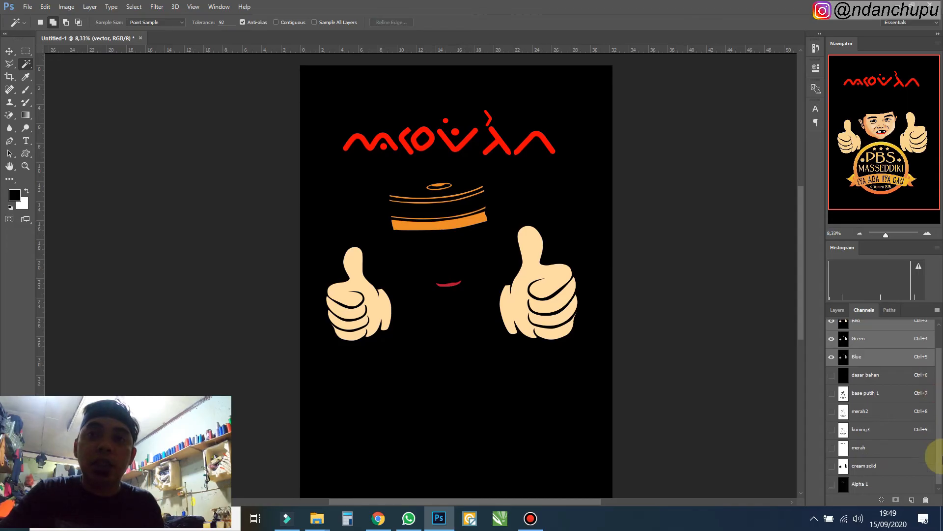
left_click(865, 485)
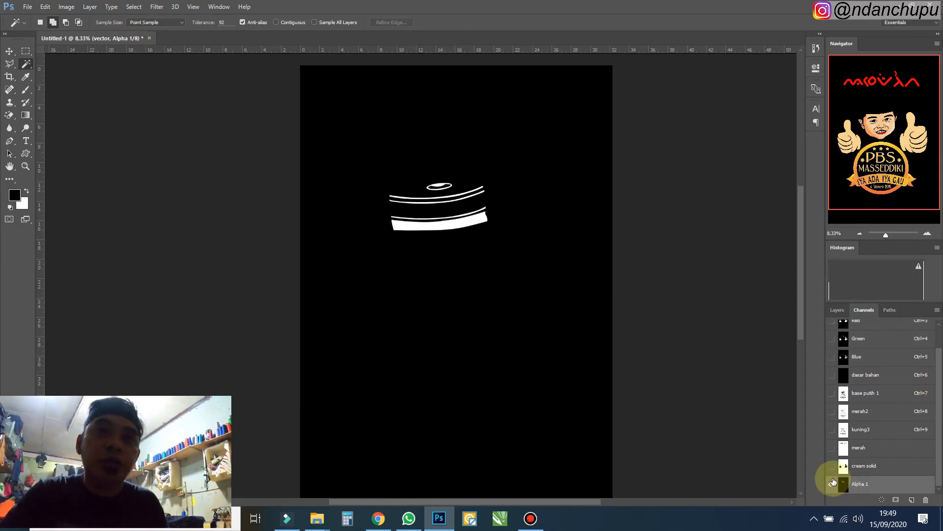
key("ctrl+i")
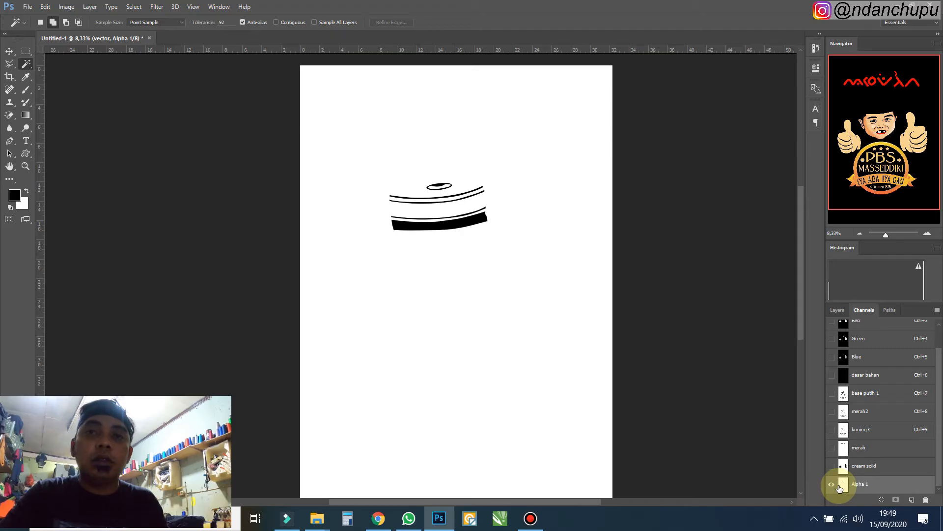
double_click(840, 486)
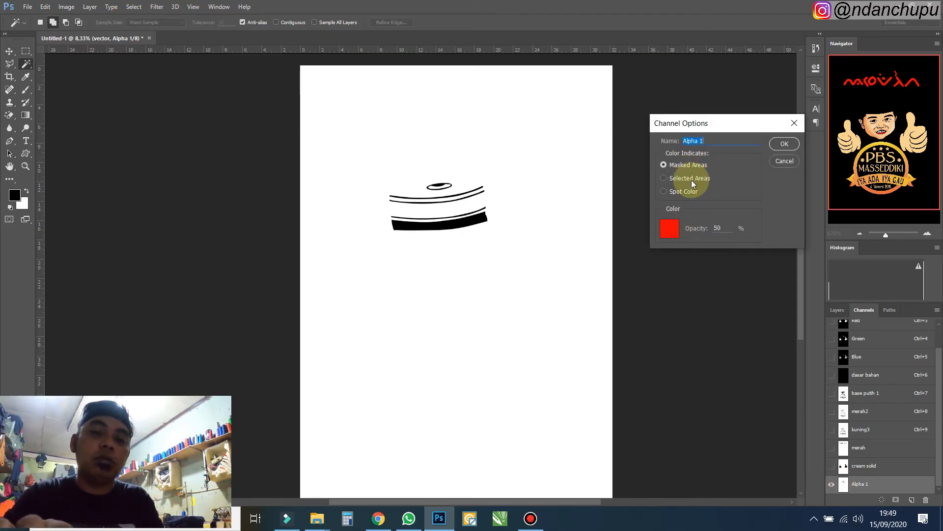
type("gold solid")
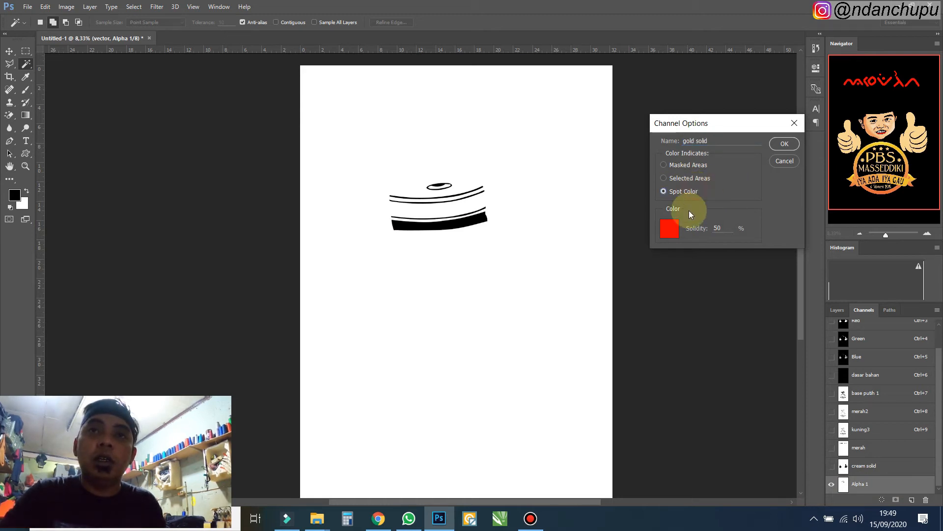
Step: Give the gold solid spot channel the orange-gold ink colour e89300 at 100% solidity
left_click(678, 227)
left_click(682, 340)
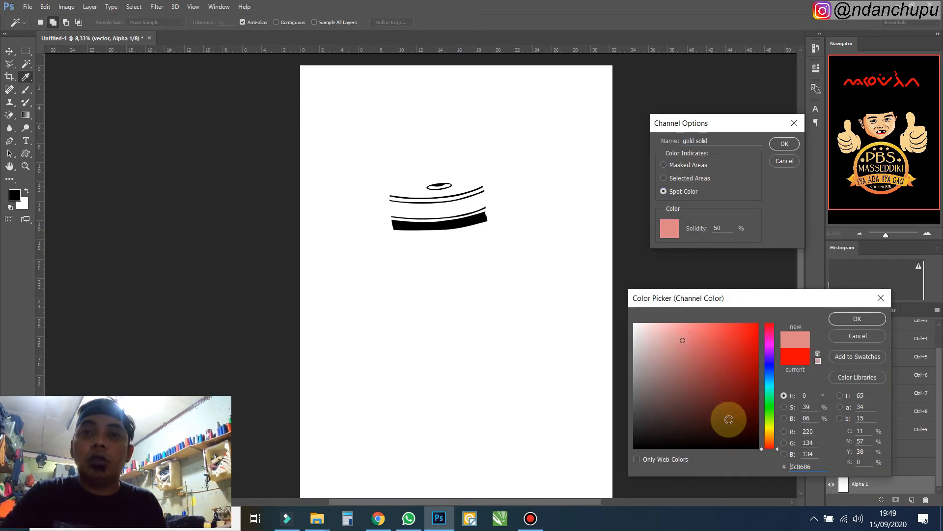
left_click(770, 436)
left_click(708, 329)
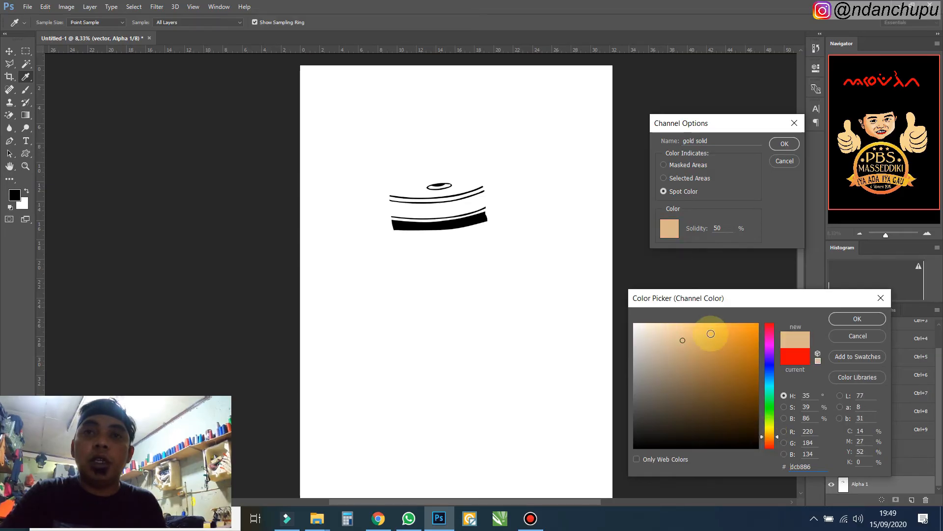
left_click(740, 341)
left_click(754, 331)
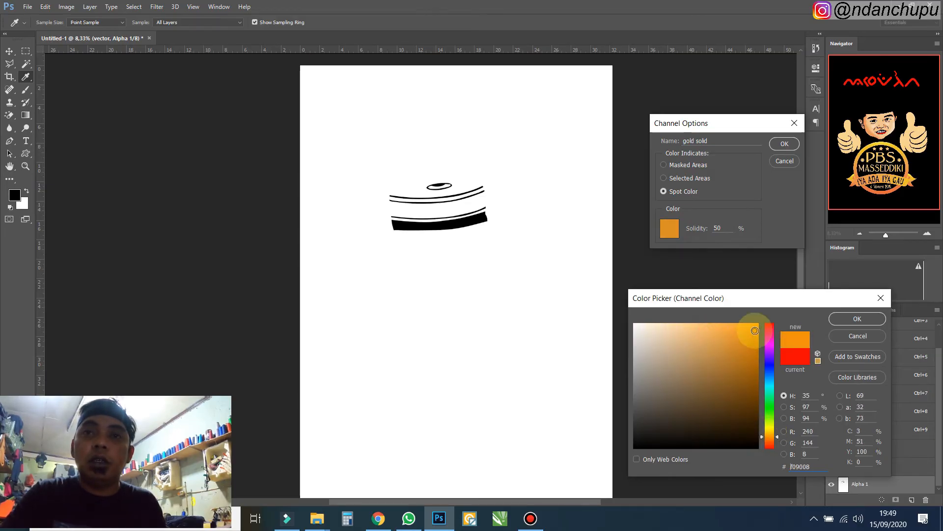
left_click(771, 435)
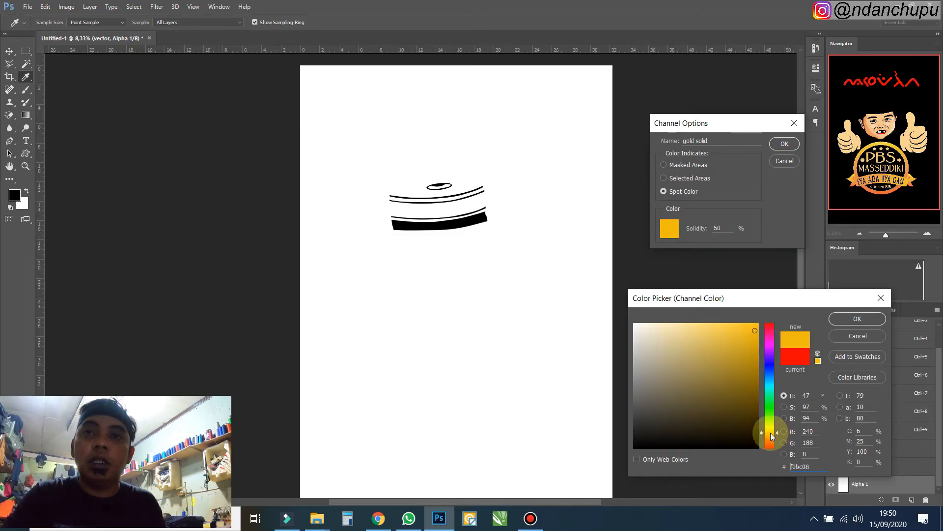
left_click(757, 350)
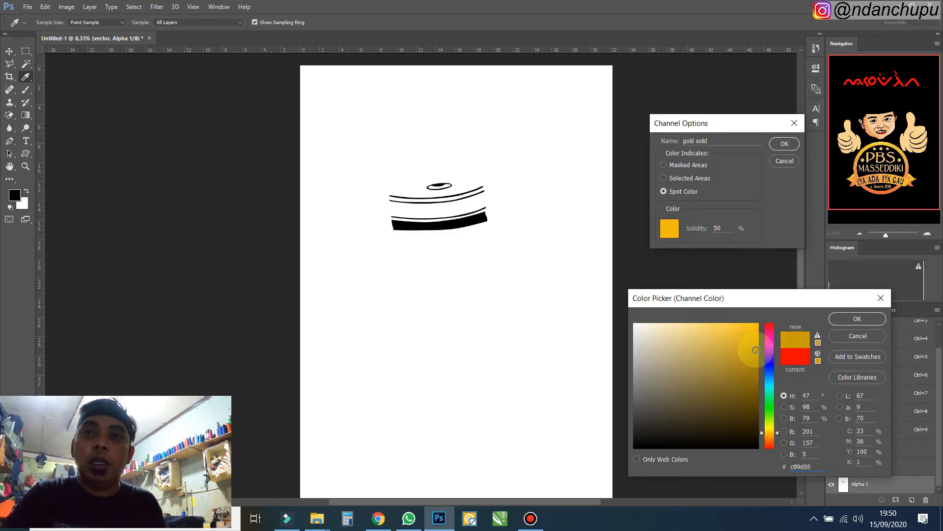
left_click(778, 435)
left_click(759, 335)
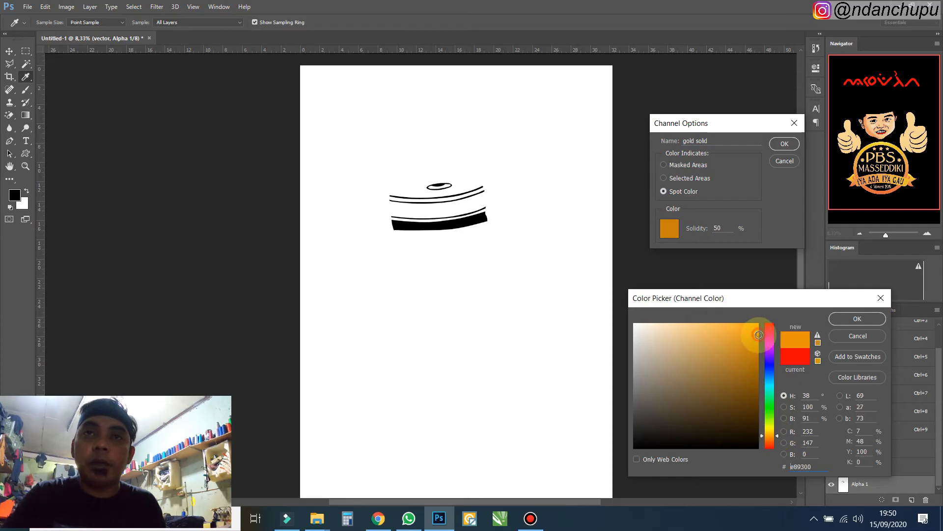
left_click(851, 320)
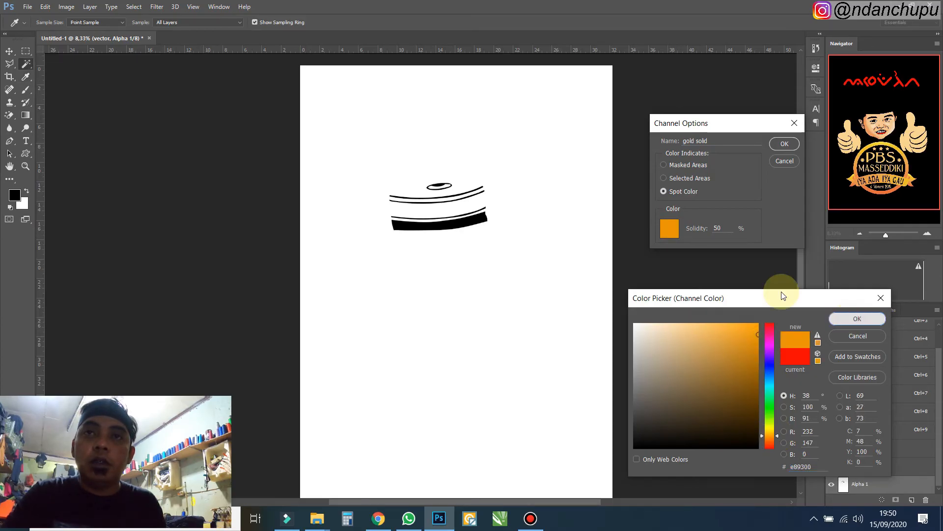
left_click(729, 227)
type("100")
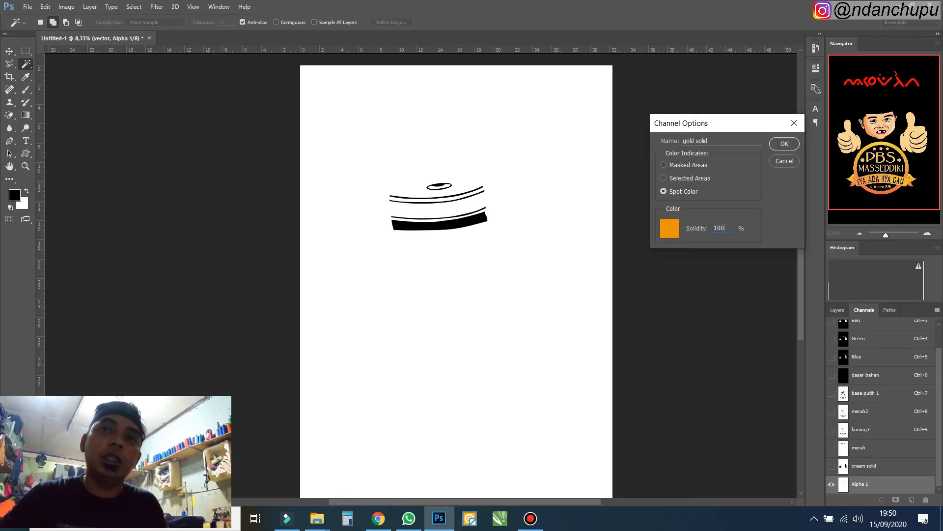
key("Return")
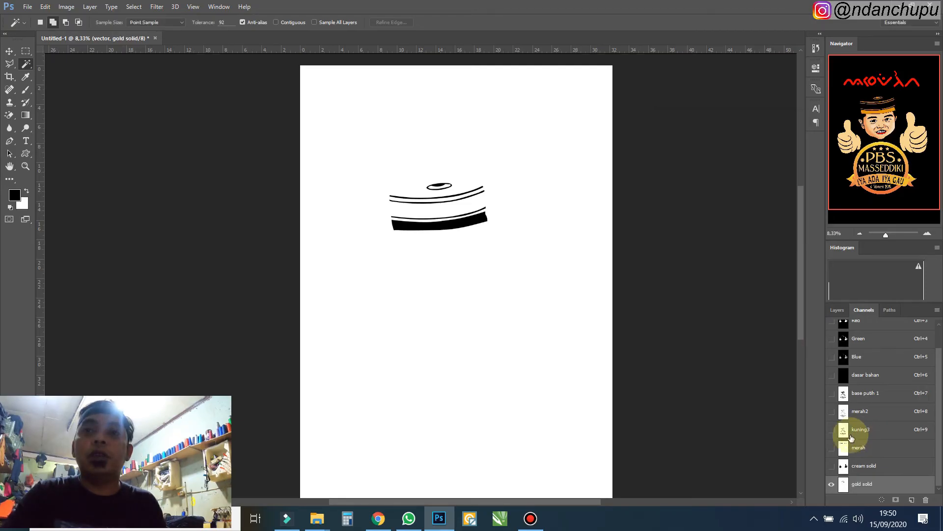
Step: Show dasar bahan, hide gold solid, and display the spot channels one by one from base putih 1 to gold solid
left_click(831, 375)
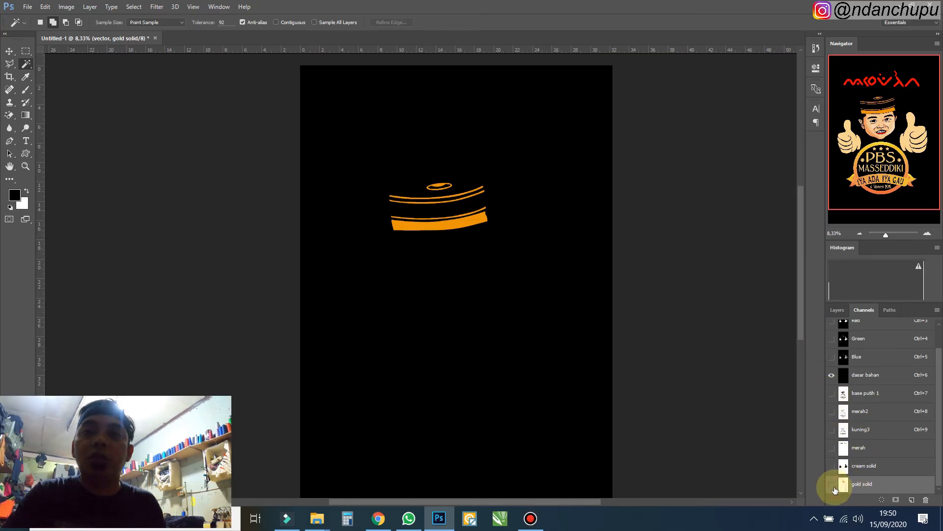
left_click(833, 486)
left_click(832, 393)
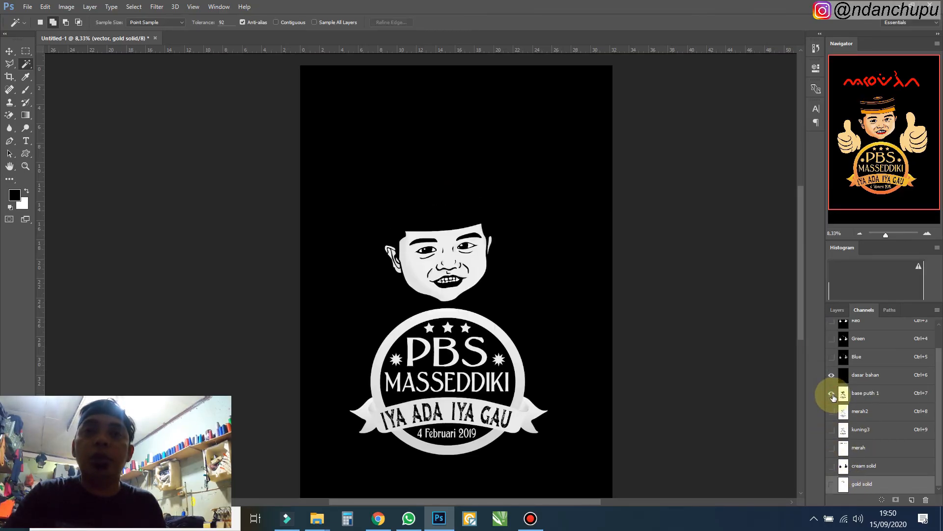
left_click(832, 412)
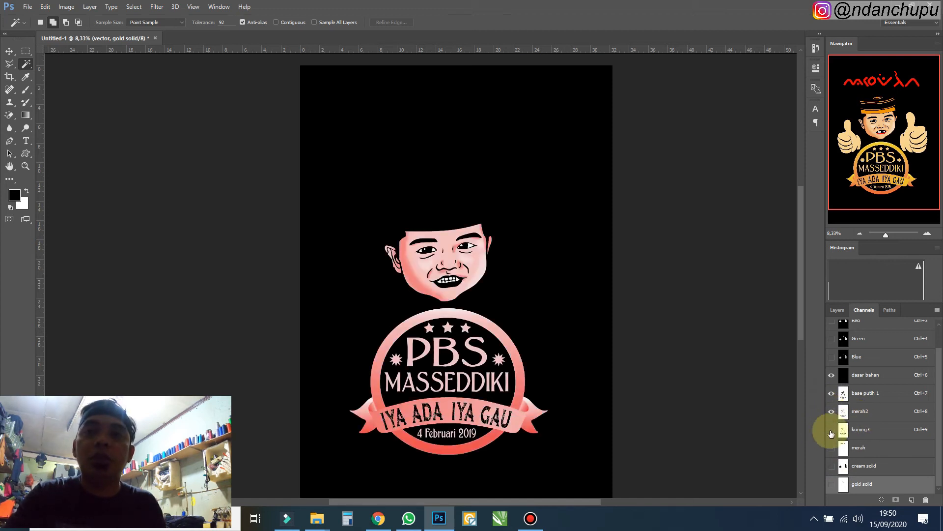
left_click(831, 429)
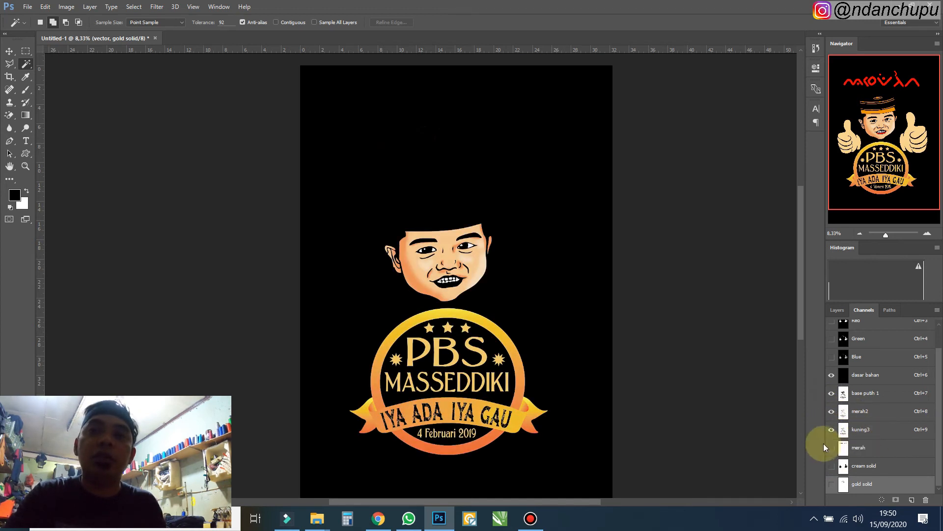
left_click(831, 449)
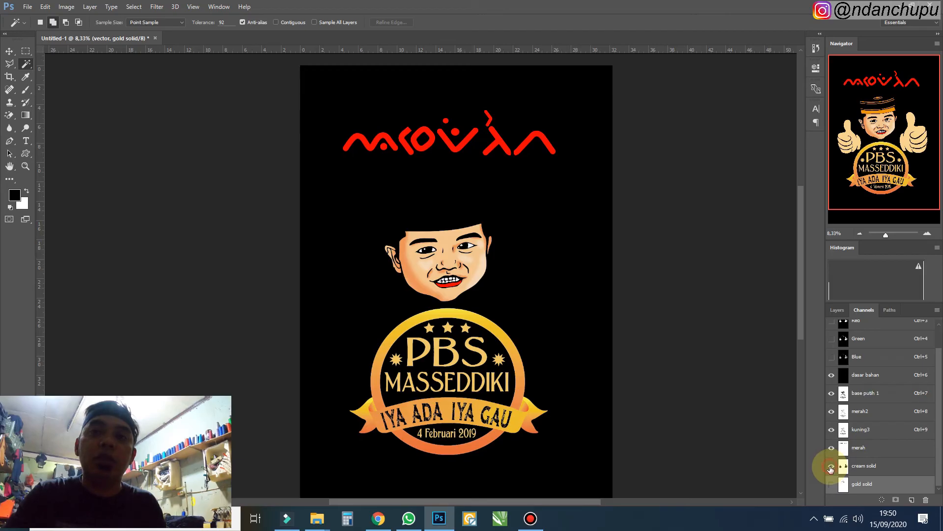
left_click(831, 466)
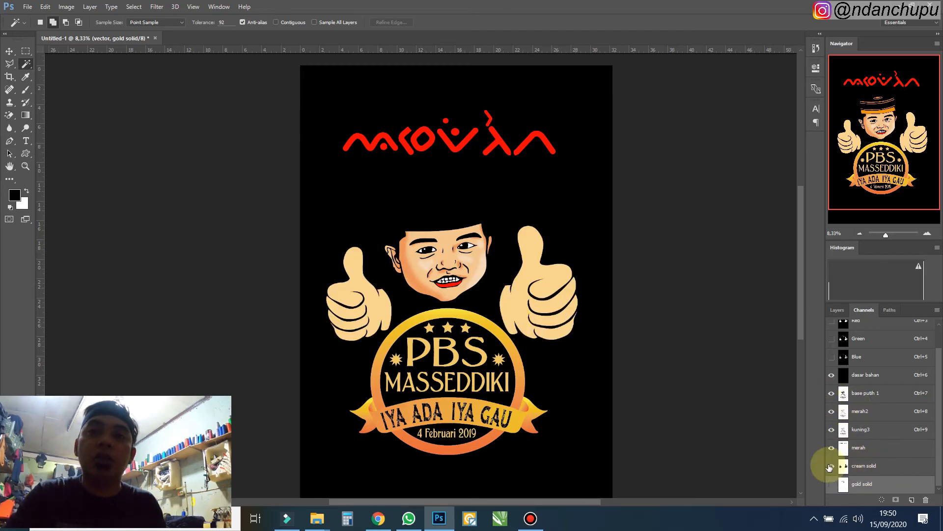
left_click(832, 486)
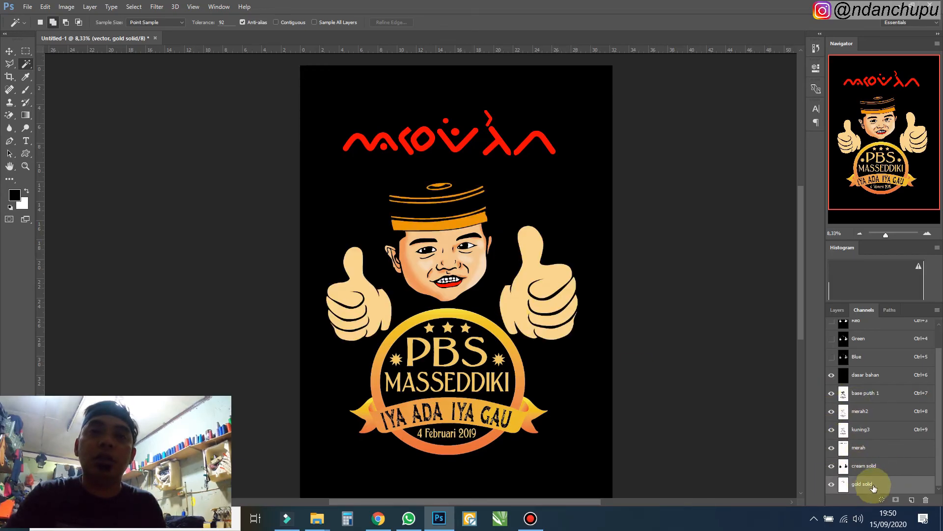